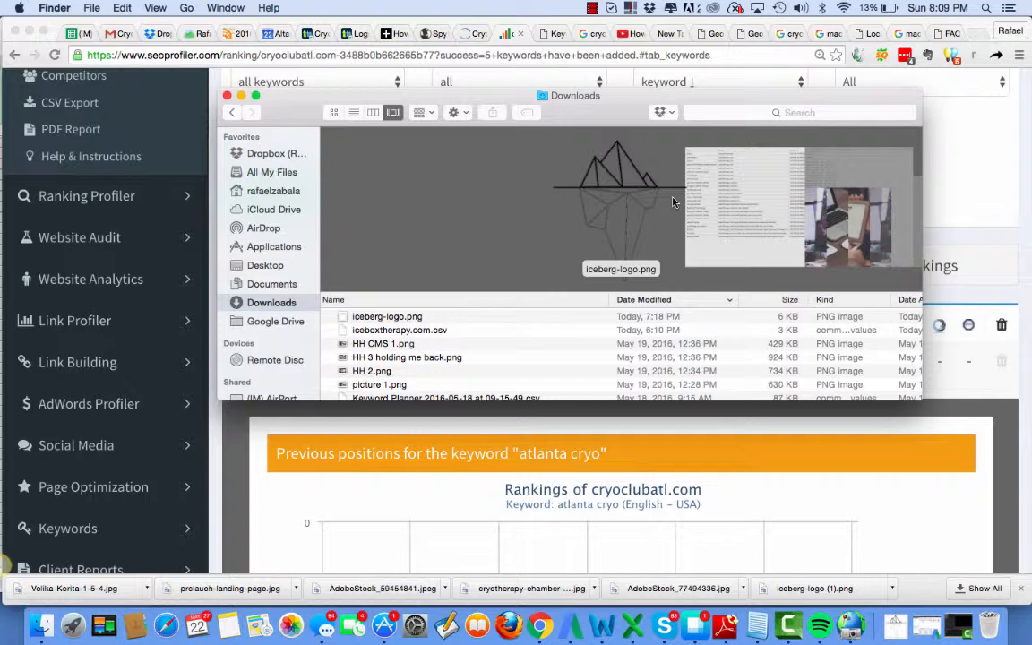
# Switch to the Cryotherapy KWR workbook in Excel and highlight the filtered entries in the Keyword column, from cryotherapy to cryotherapy weight loss.
pyautogui.click(633, 629)
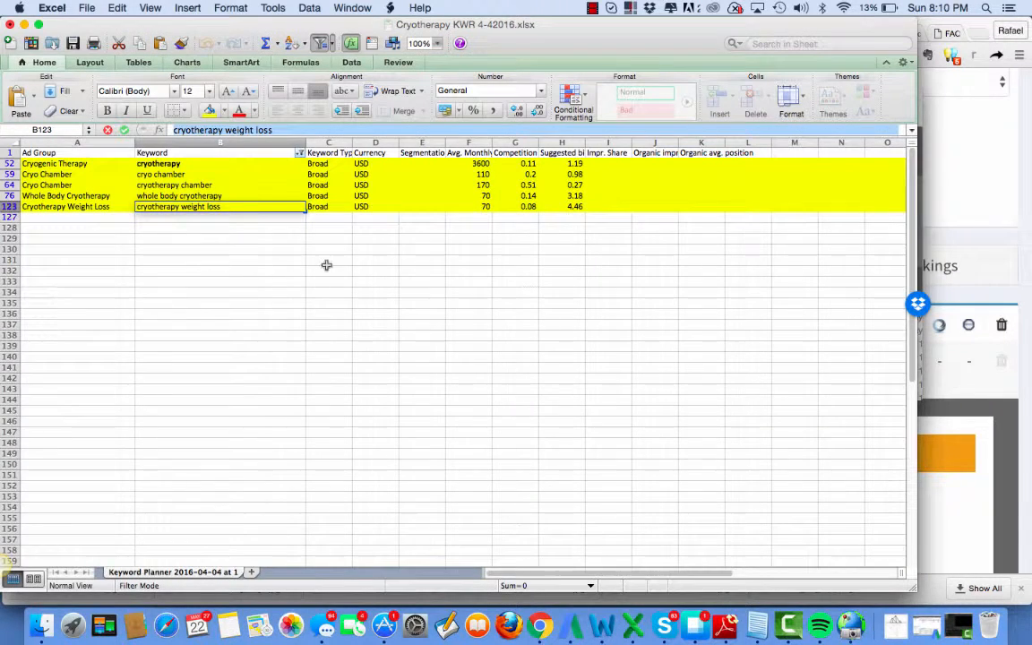
pyautogui.click(243, 300)
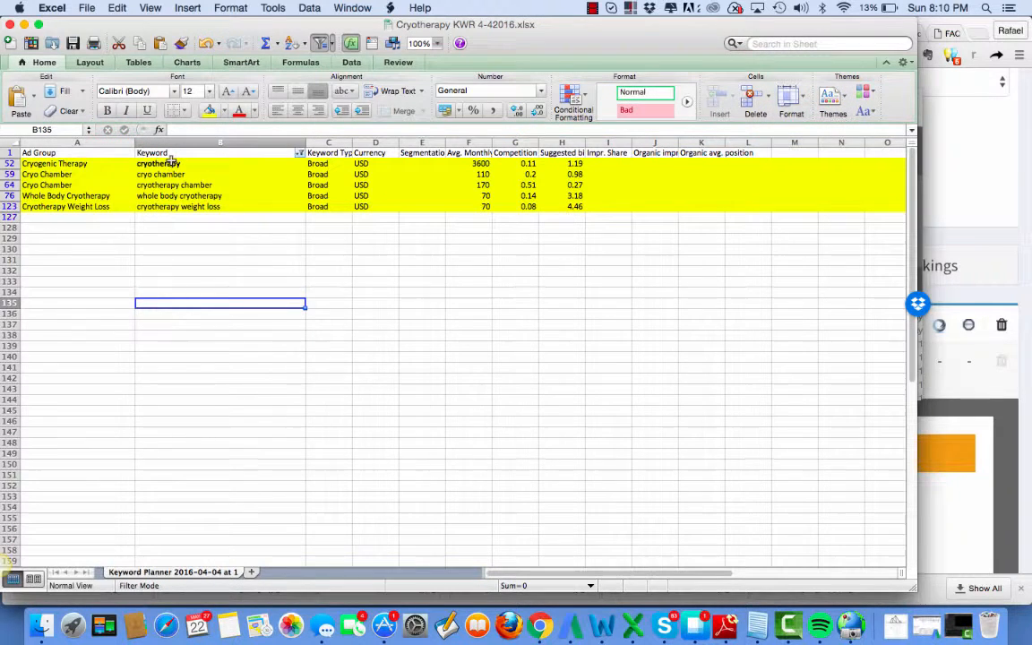
pyautogui.click(170, 162)
pyautogui.moveTo(170, 162); pyautogui.dragTo(164, 221)
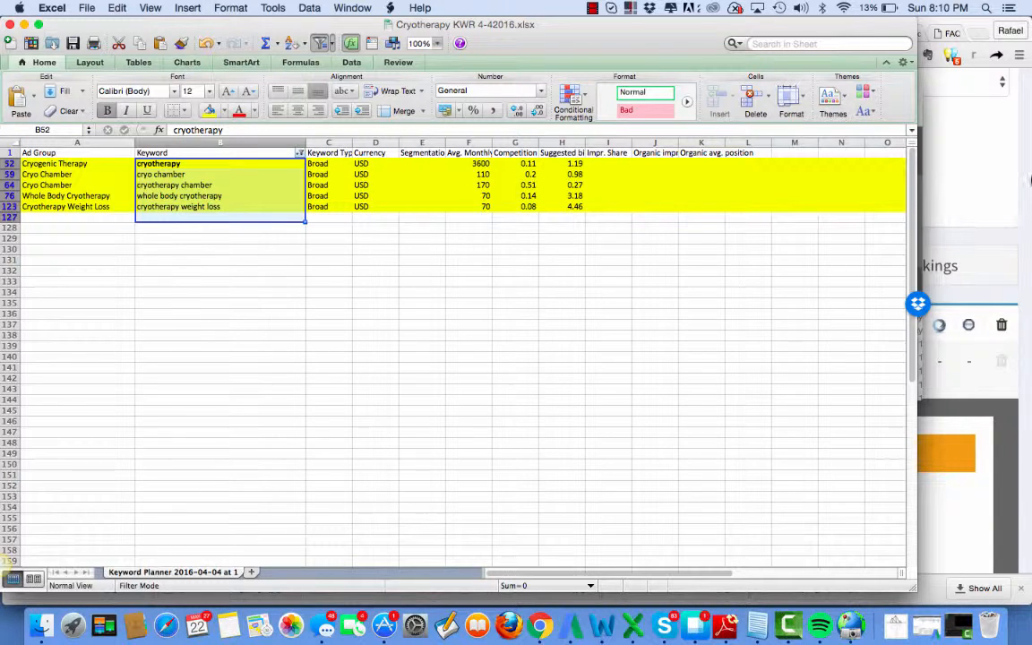
# Switch to the shared Dropbox image folder in Chrome and download the snowflake image AdobeStock_59454841.jpeg.
pyautogui.click(993, 193)
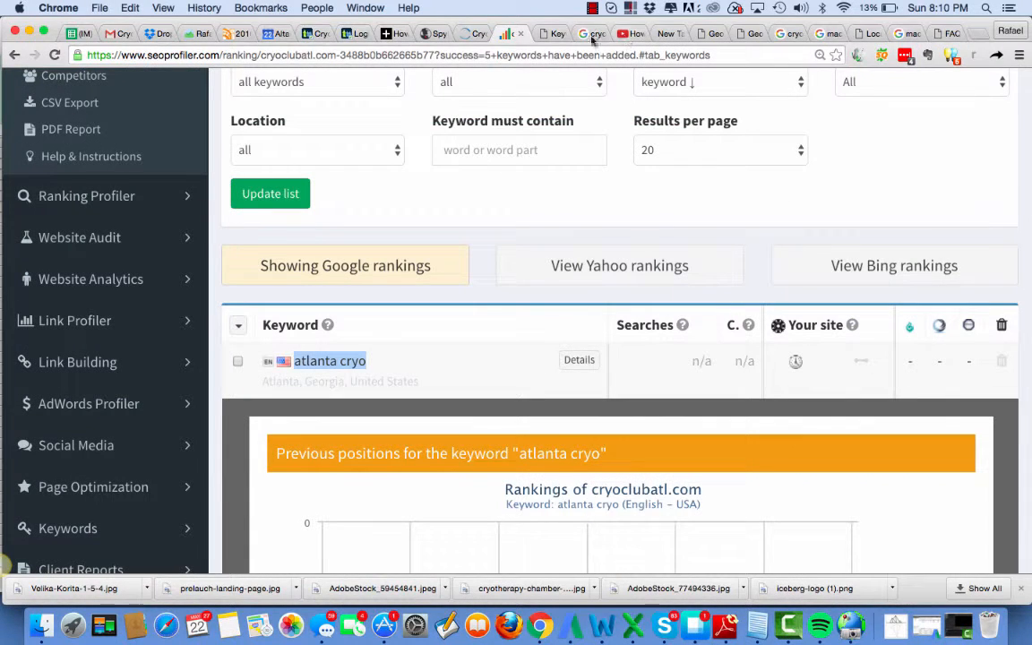
pyautogui.click(150, 33)
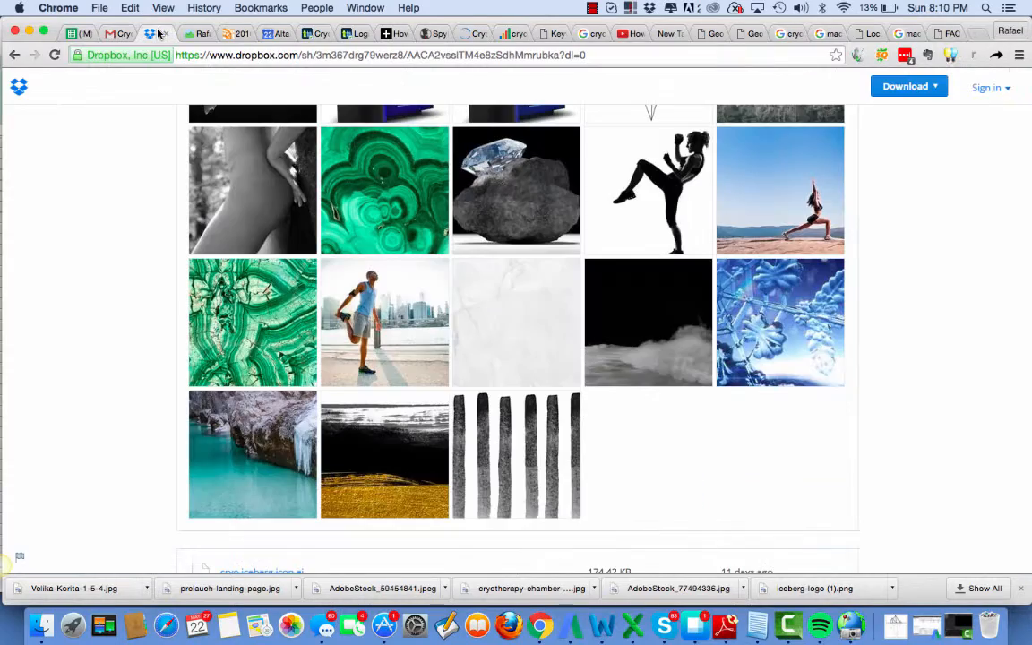
pyautogui.scroll(10, 450, 278)
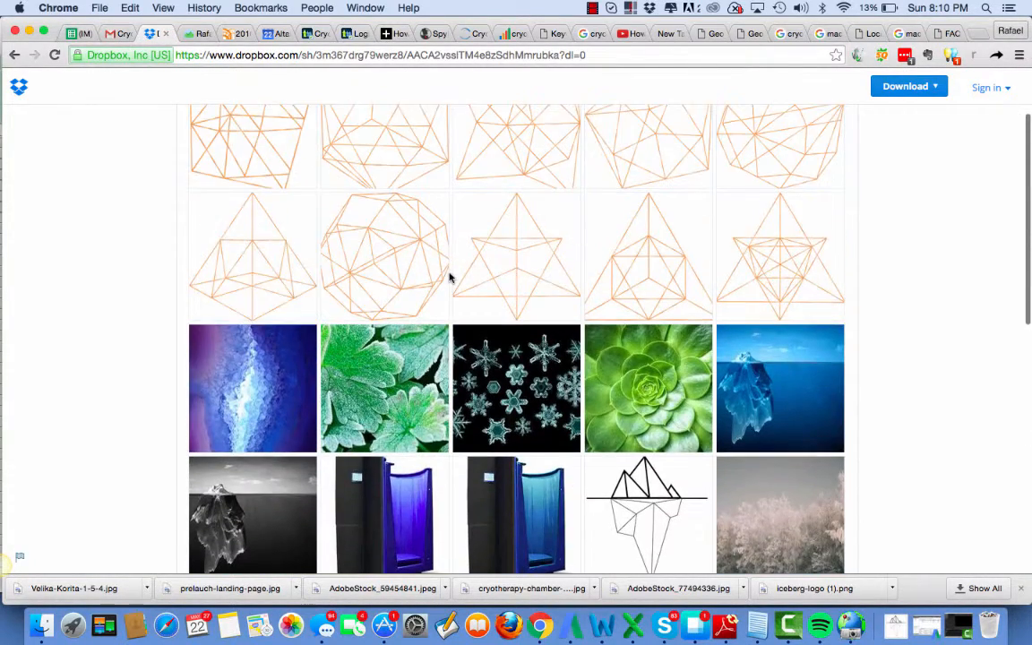
pyautogui.scroll(-1, 449, 278)
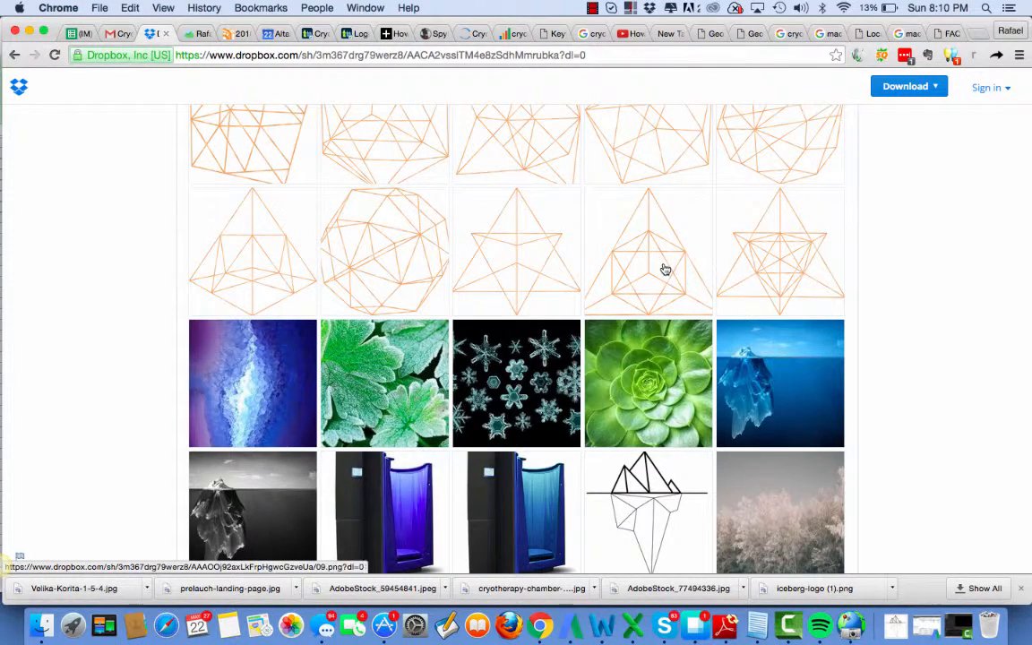
pyautogui.scroll(-2, 751, 414)
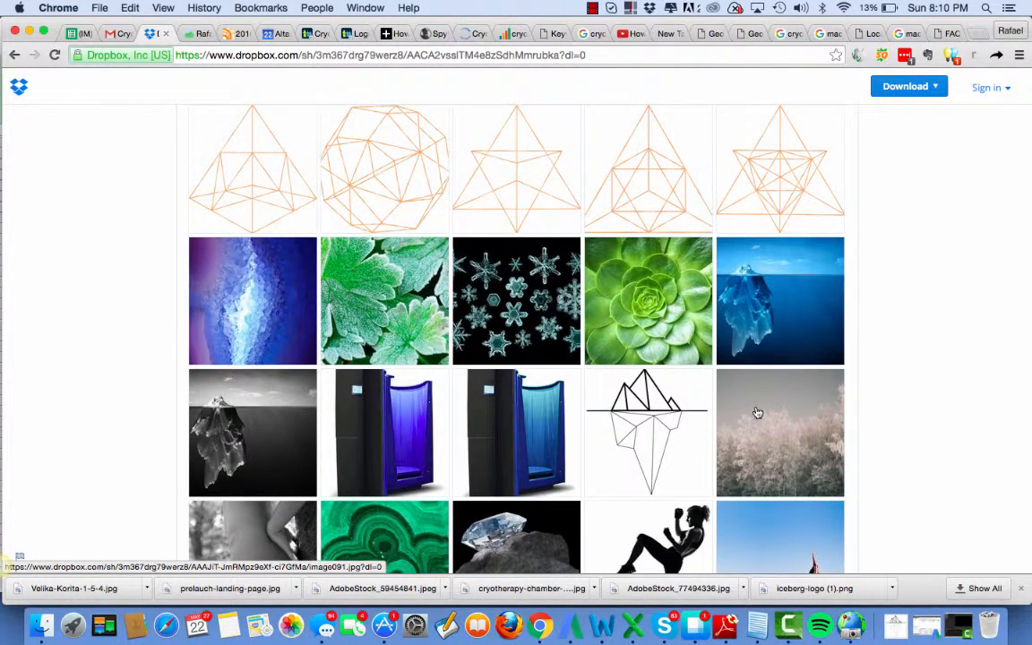
pyautogui.scroll(-1, 756, 412)
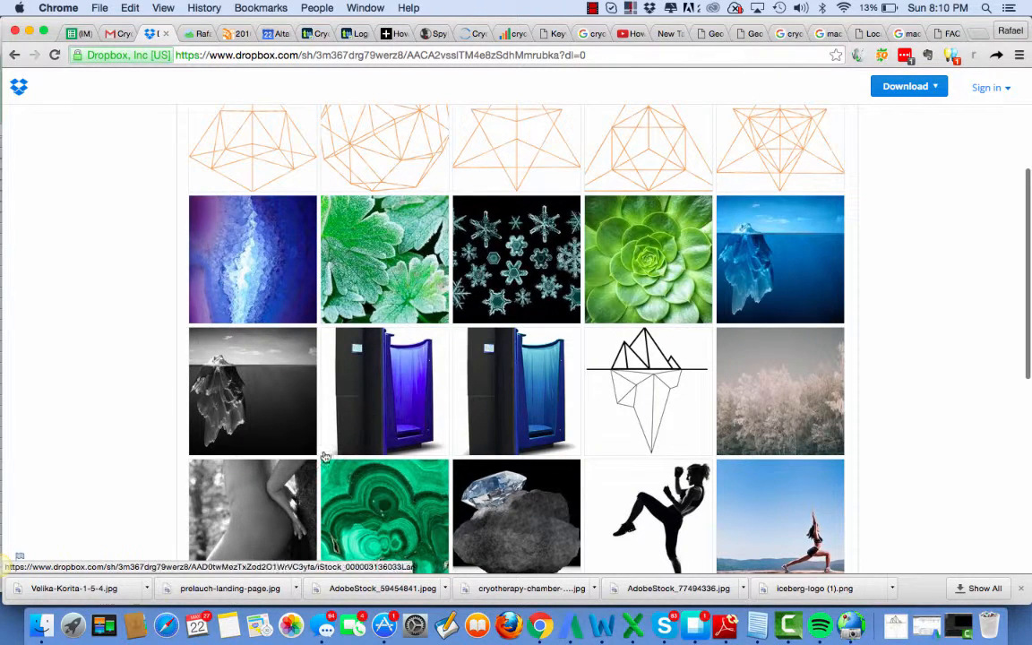
pyautogui.click(502, 227)
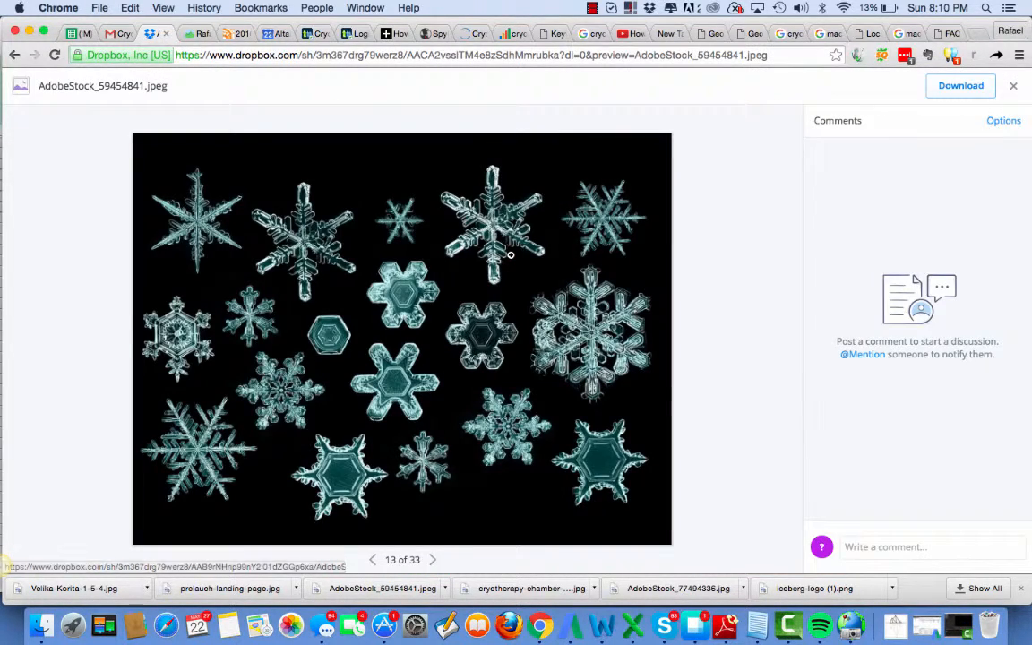
pyautogui.click(955, 87)
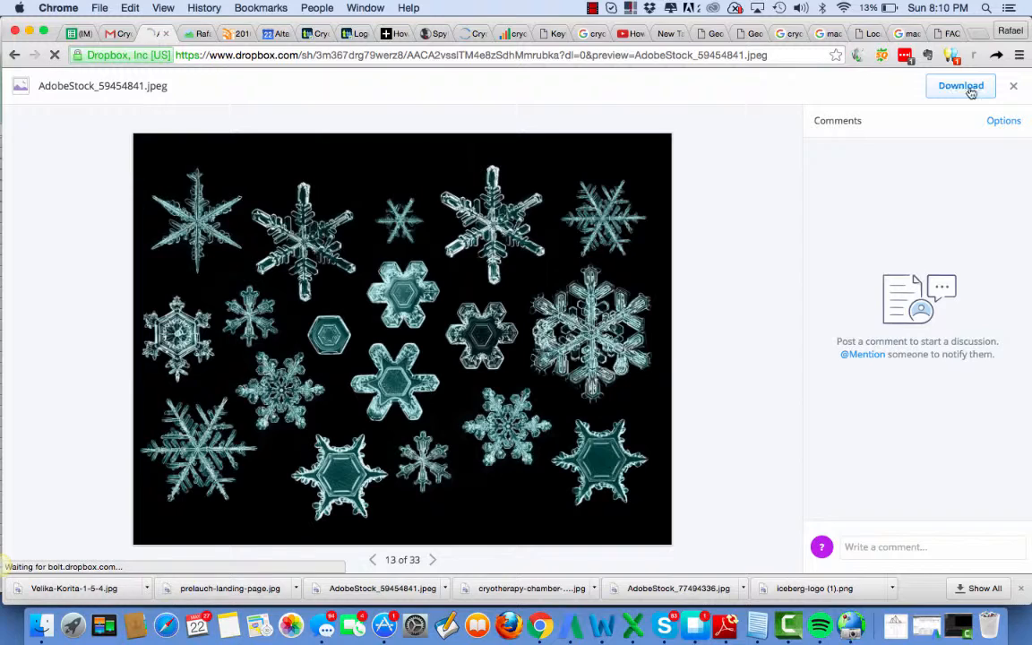
pyautogui.click(1014, 88)
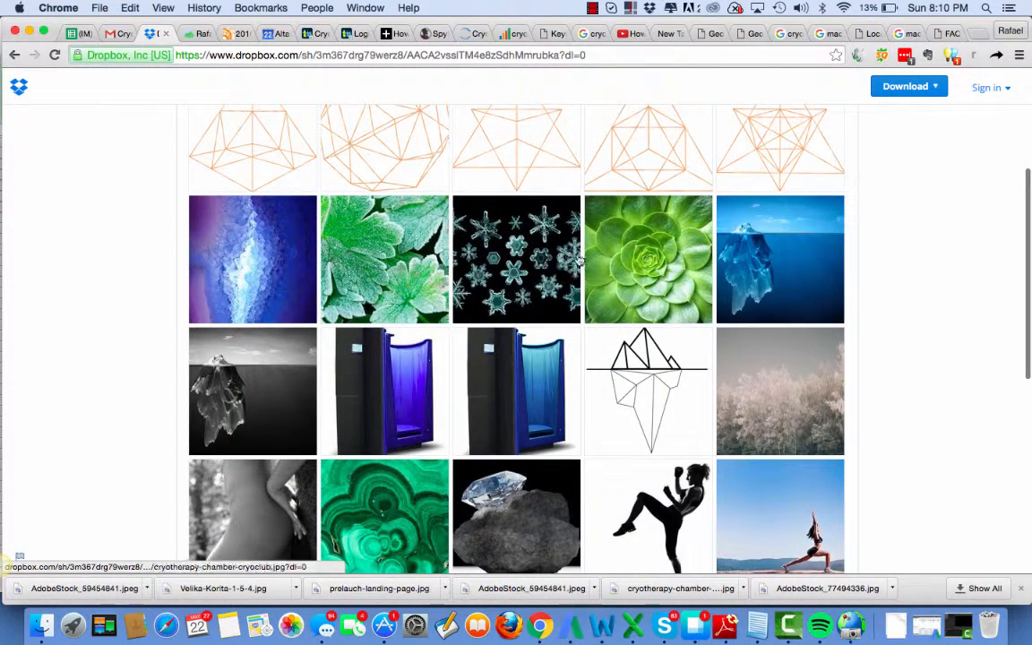
# Download the black-and-white iceberg photo AdobeStock_77494336.jpg from the shared folder, closing its preview when done.
pyautogui.click(270, 419)
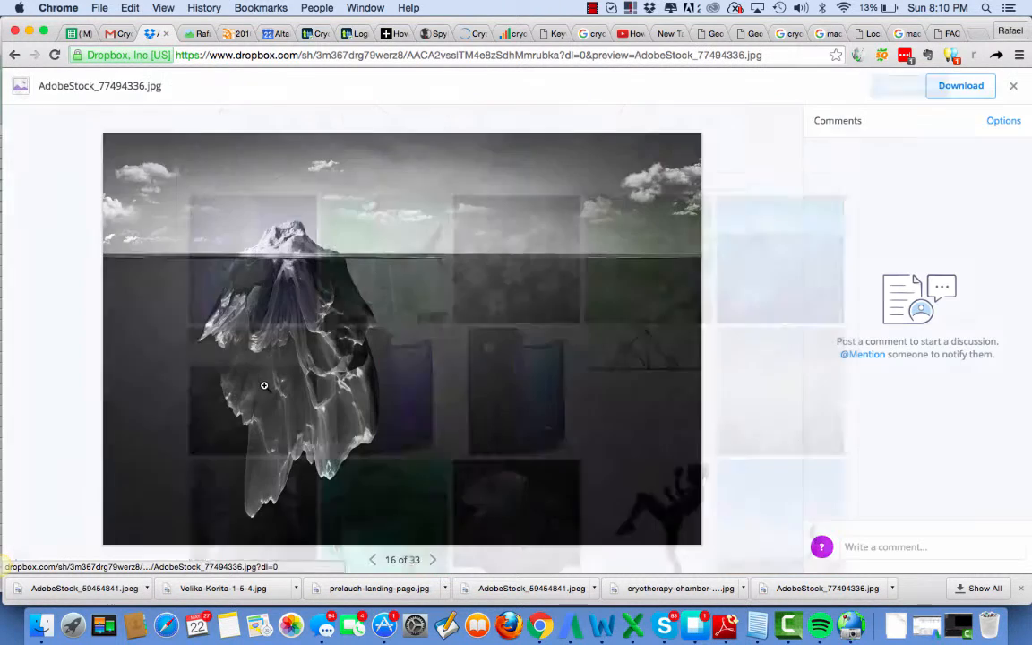
pyautogui.click(979, 86)
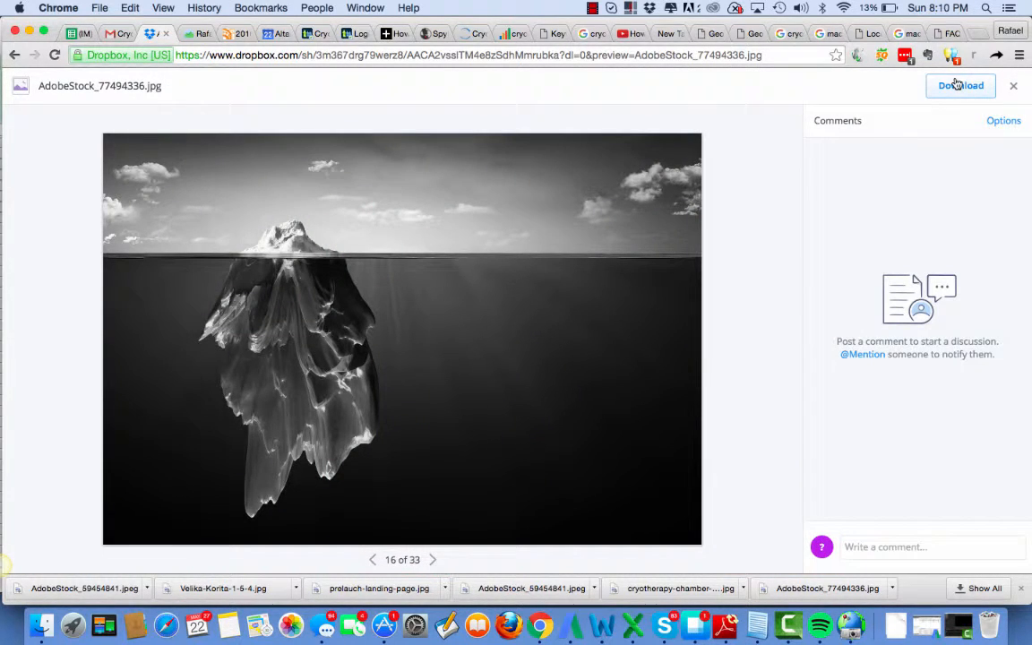
pyautogui.click(1015, 87)
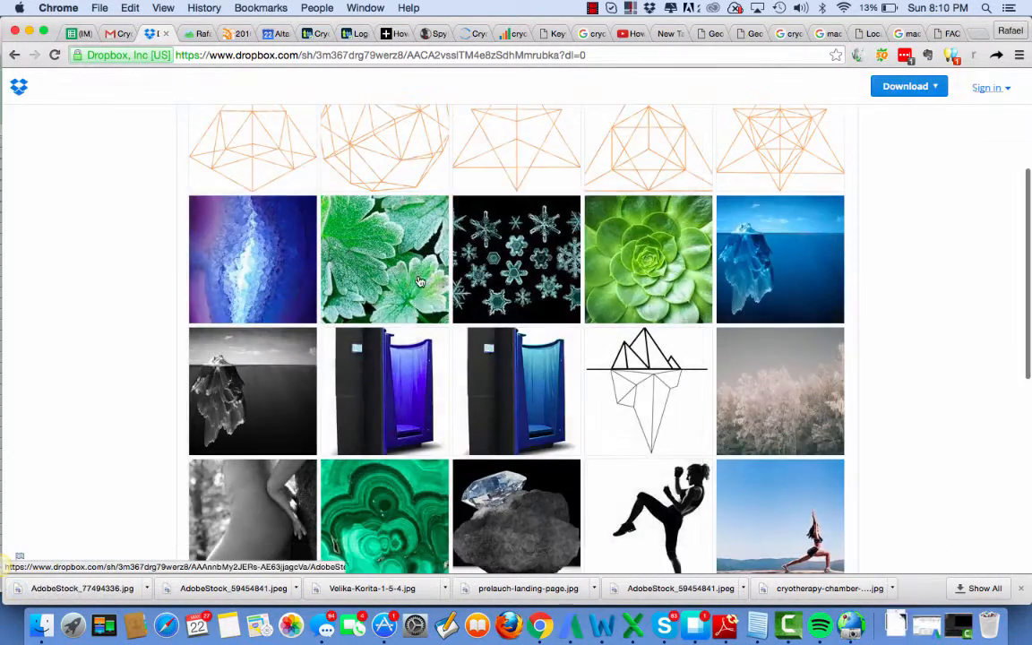
# Download the purple-lit chamber image cryotherapy-chamber-cryoclub.jpg and the line drawing iceberg-logo.png from the shared folder.
pyautogui.click(392, 404)
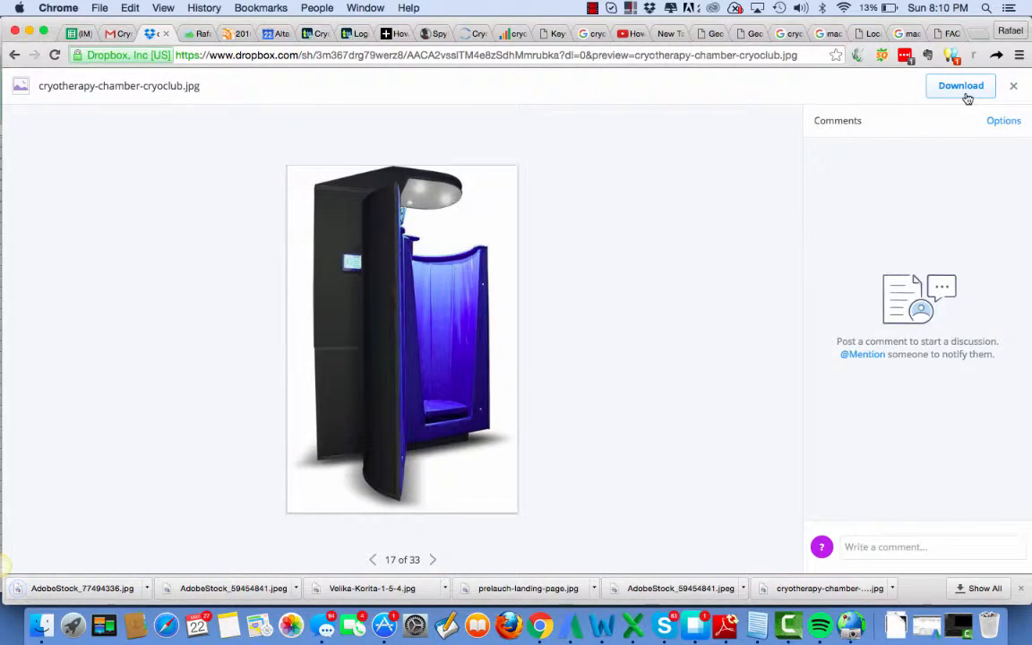
pyautogui.click(1014, 86)
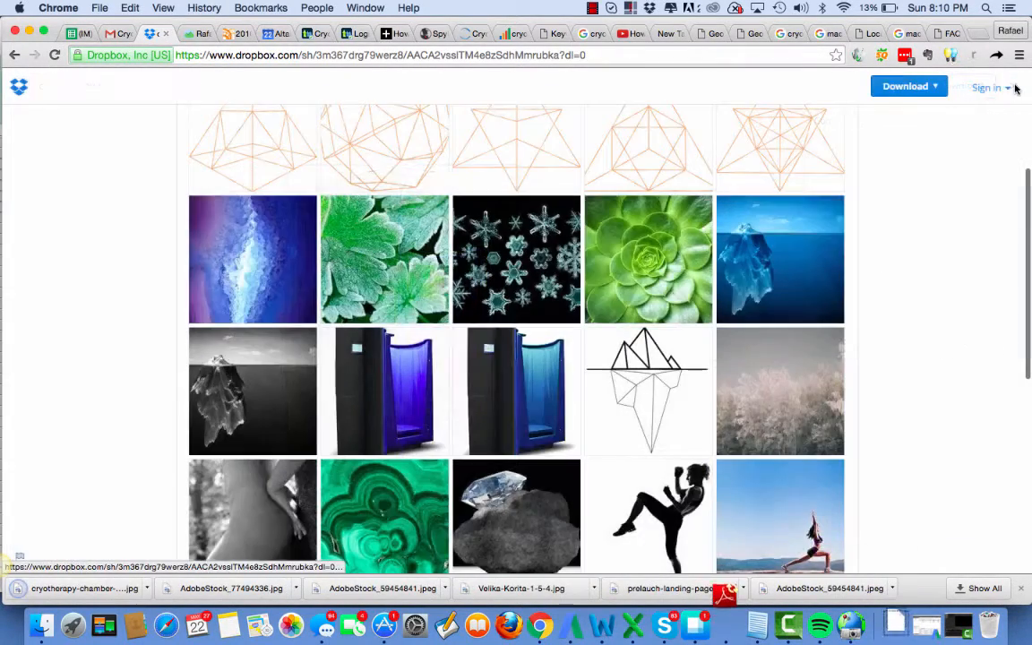
pyautogui.click(658, 407)
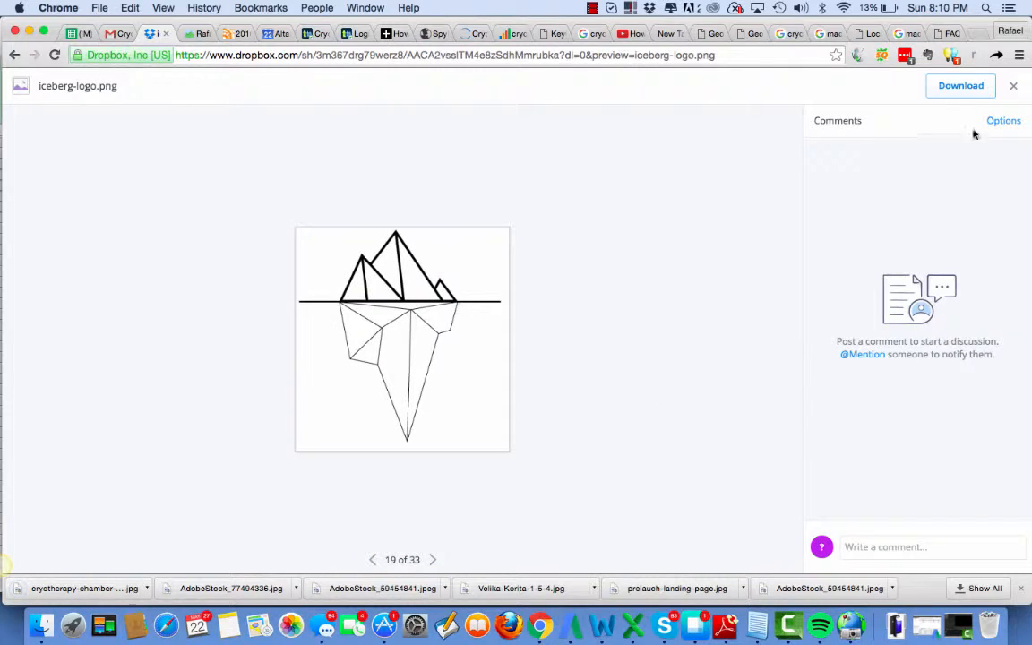
pyautogui.click(971, 94)
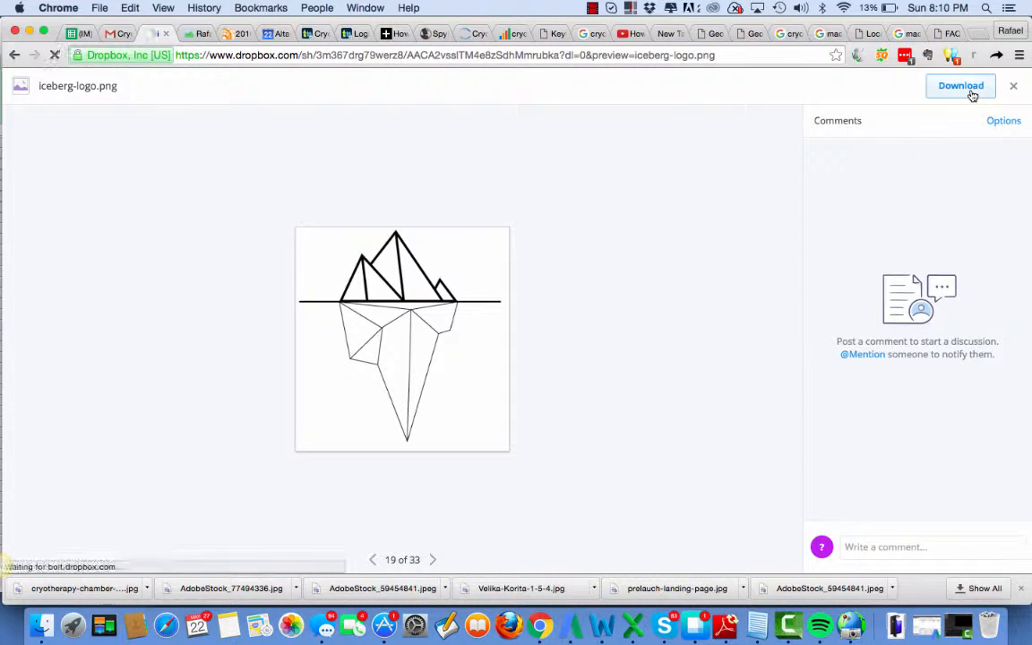
pyautogui.click(1015, 86)
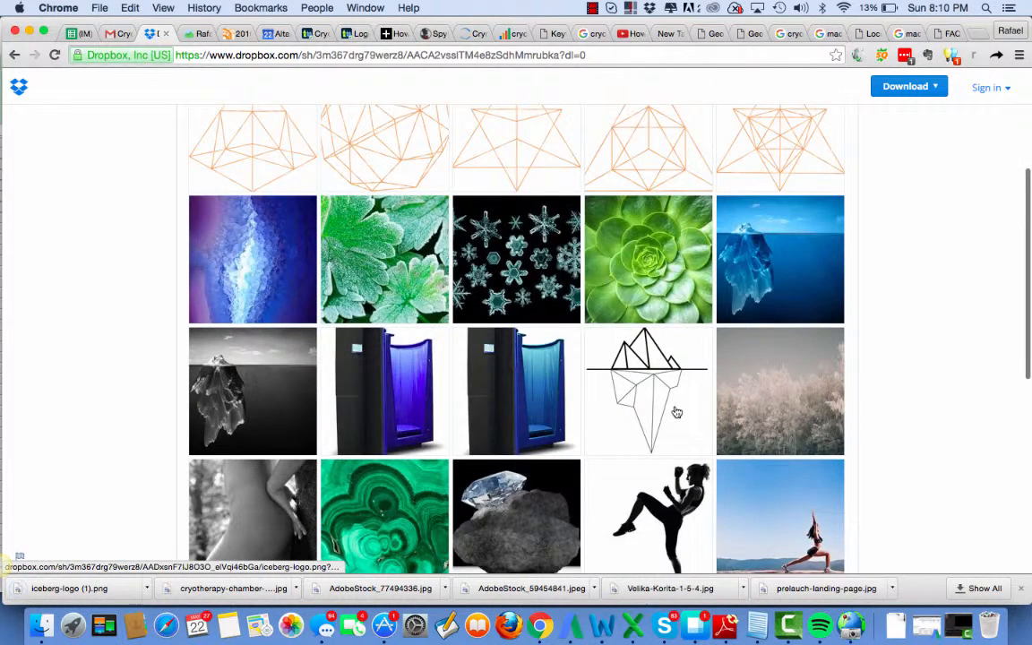
# Download the black image with white fog, prelauch-landing-page.jpg, from the shared folder and close its preview.
pyautogui.scroll(-1, 672, 407)
pyautogui.scroll(-5, 618, 367)
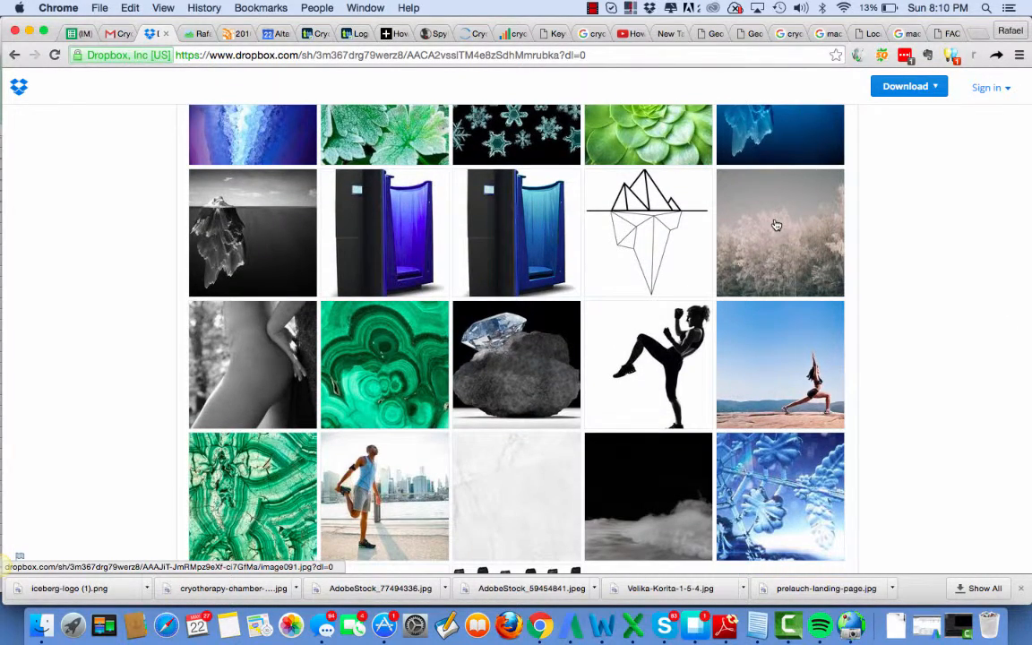
pyautogui.scroll(-5, 775, 225)
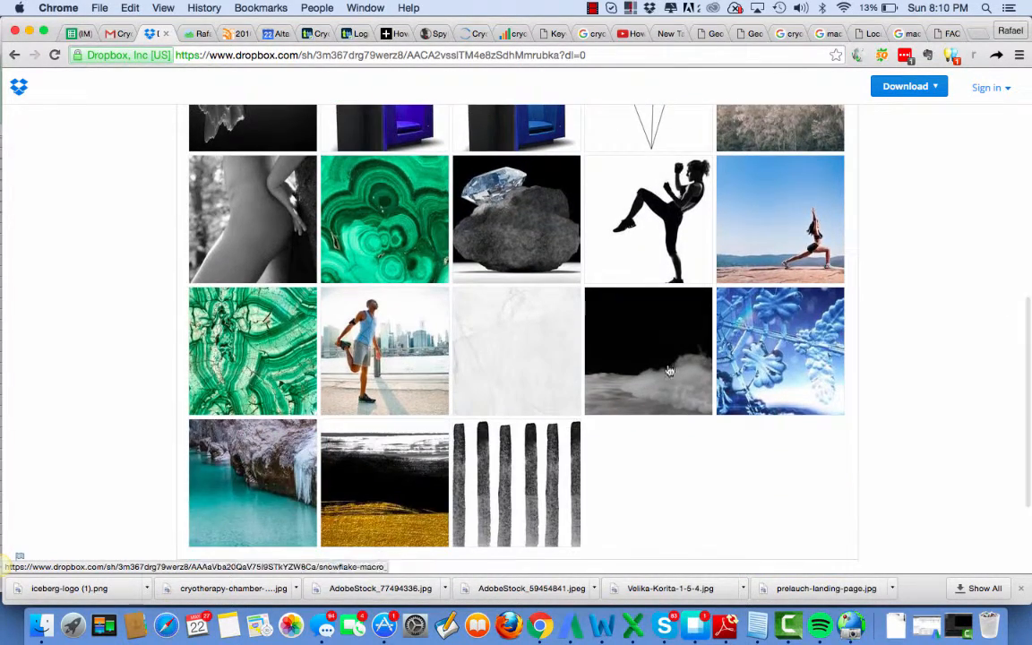
pyautogui.click(638, 355)
pyautogui.click(936, 85)
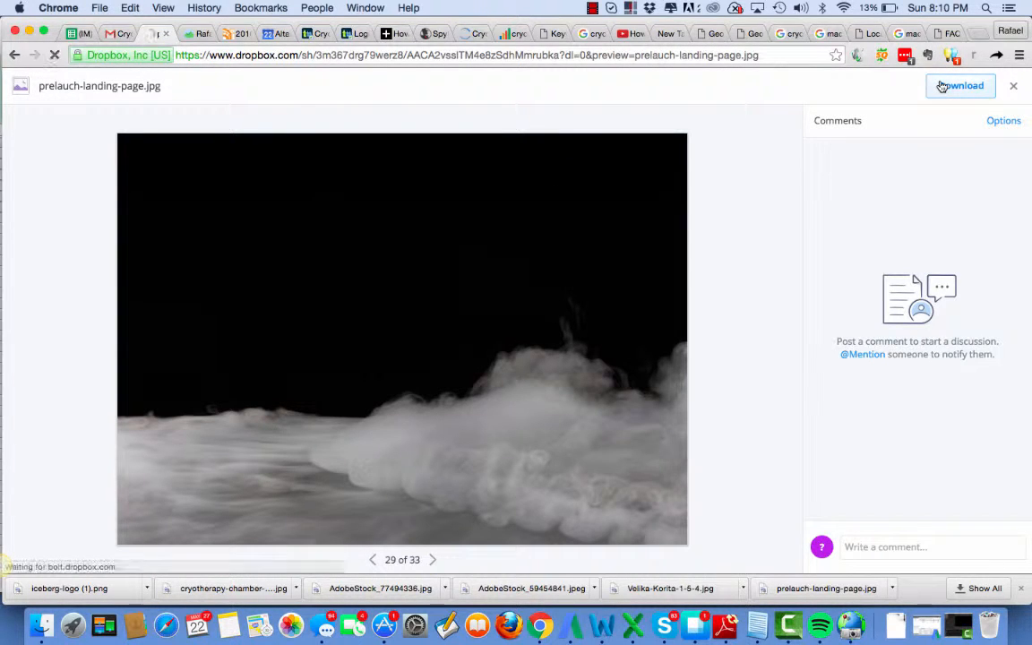
pyautogui.click(1013, 86)
# Download the turquoise river photo Velika-Korita-1-5-4.jpg from the shared folder and return to the gallery.
pyautogui.scroll(-2, 624, 295)
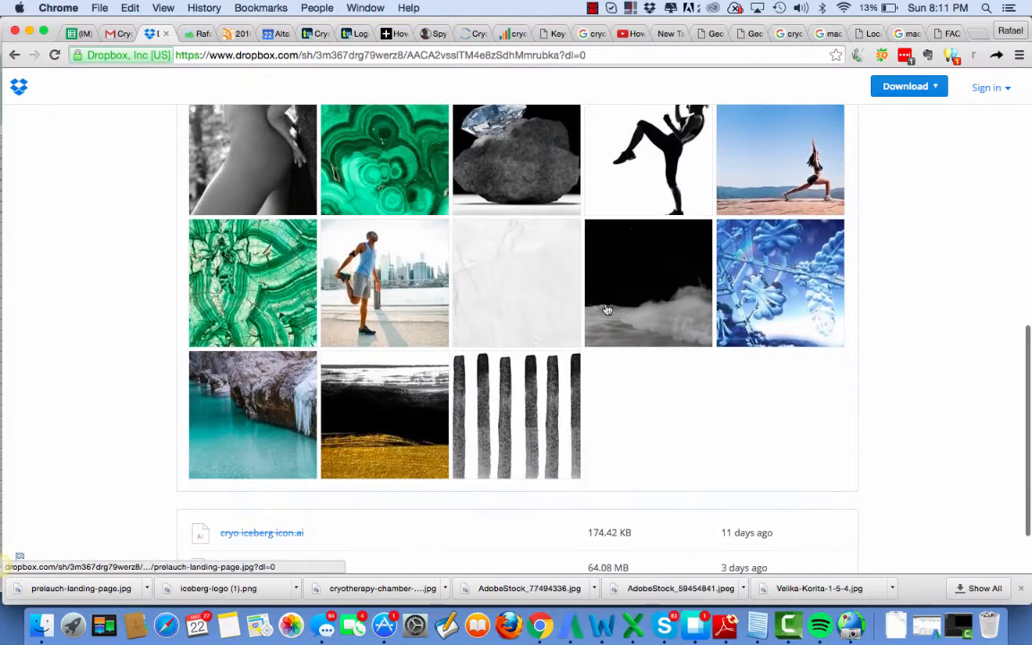
pyautogui.click(238, 395)
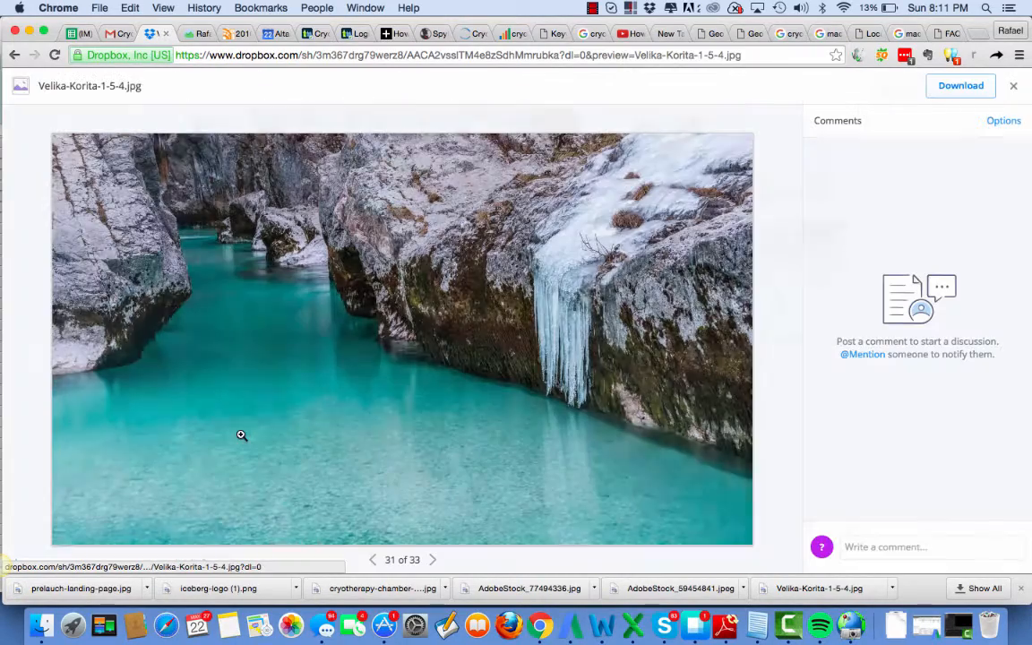
pyautogui.click(965, 88)
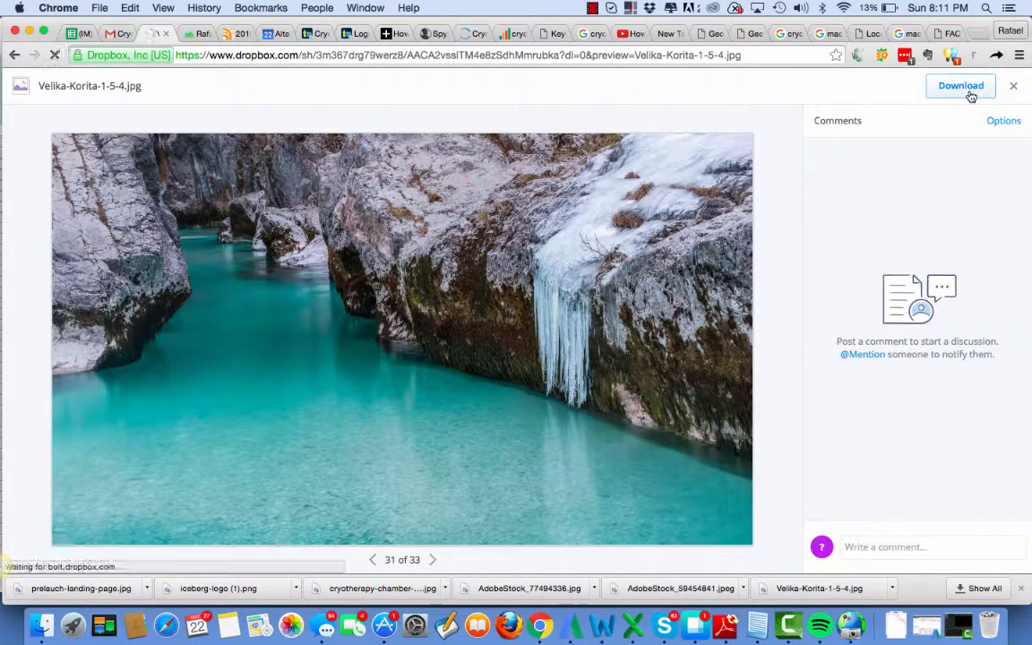
pyautogui.click(1013, 86)
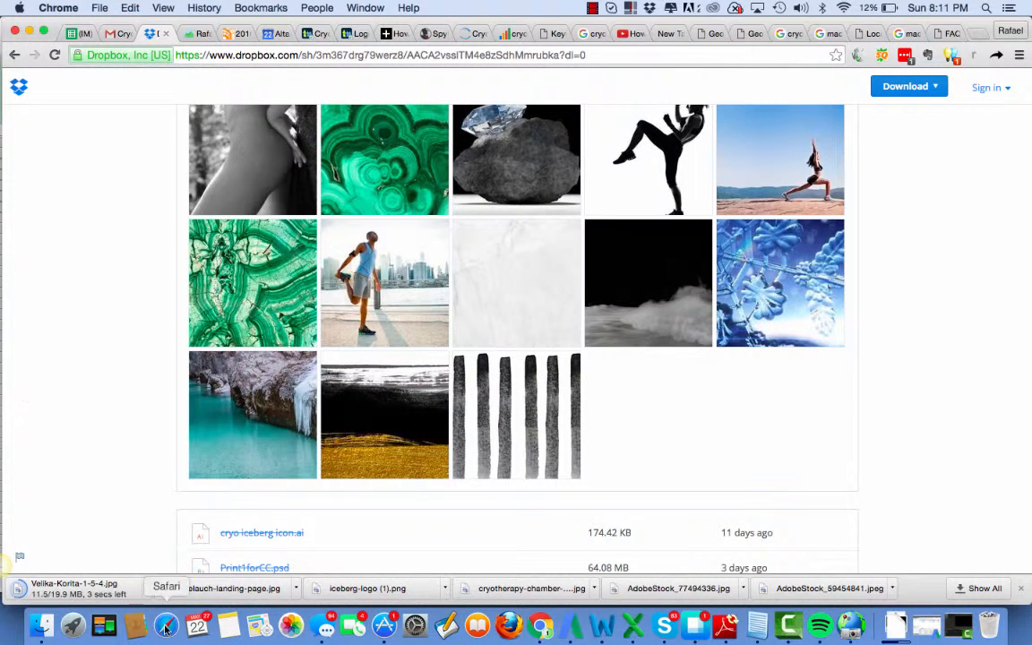
# Show the Downloads folder full screen in Finder and create a new folder there named "cryo optimized images".
pyautogui.click(41, 624)
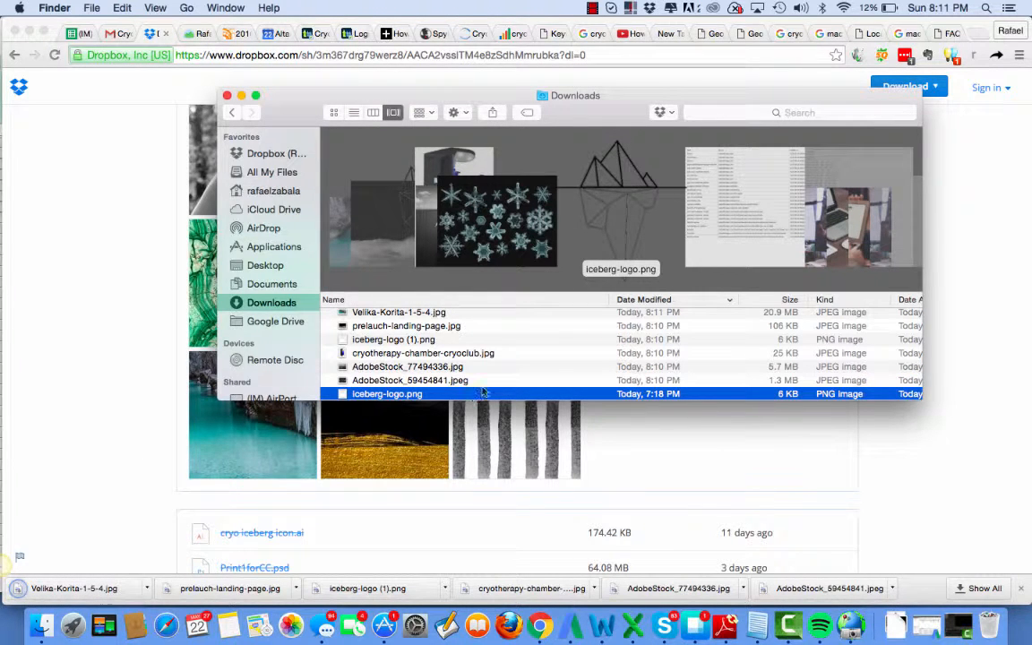
pyautogui.click(257, 97)
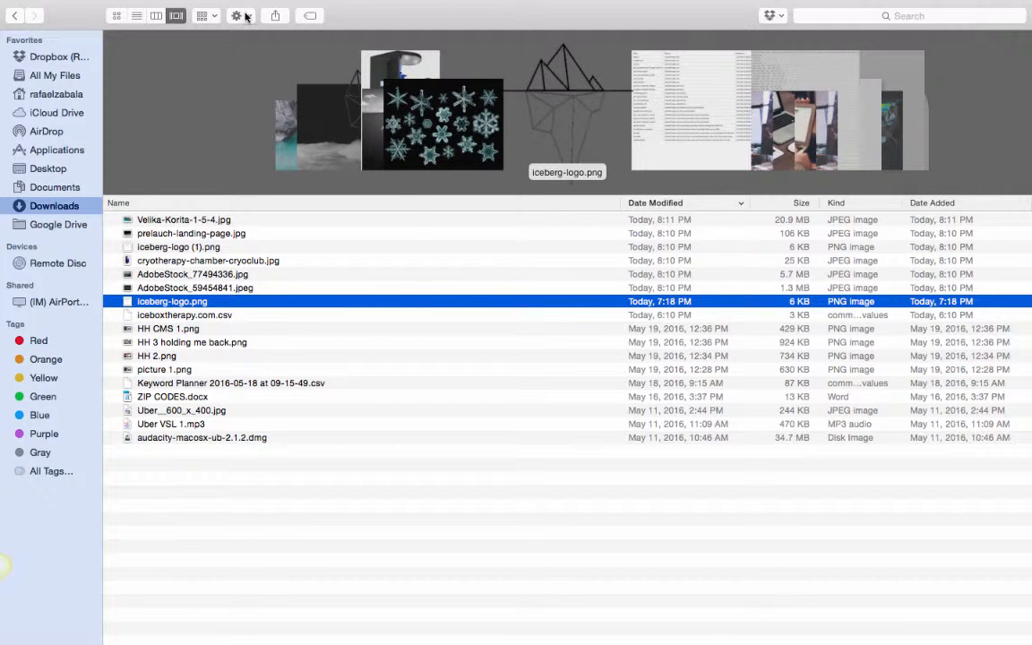
pyautogui.click(238, 15)
pyautogui.click(271, 40)
pyautogui.write('cryo')
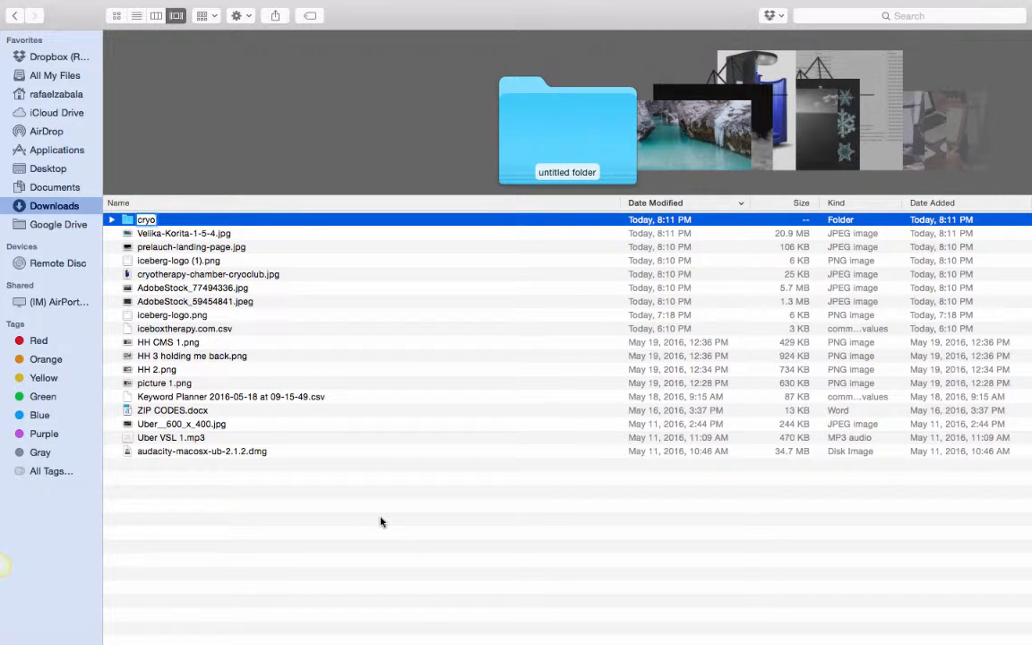
pyautogui.write(' optimized images')
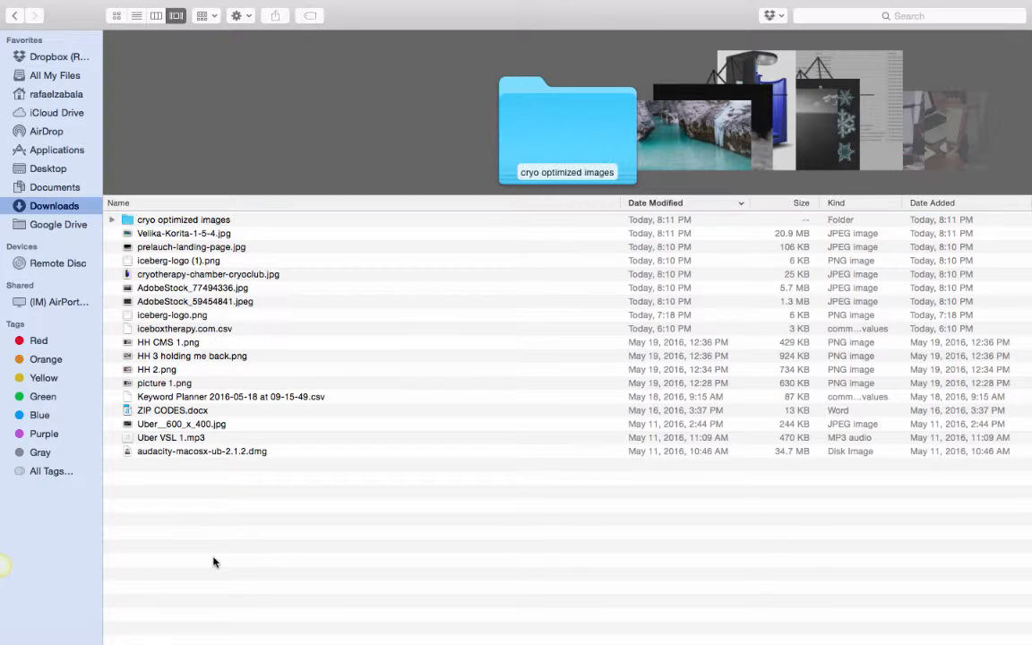
pyautogui.click(190, 501)
# Move the six newly downloaded images, from Velika-Korita-1-5-4.jpg through AdobeStock_59454841.jpeg, into the "cryo optimized images" folder and leave full screen.
pyautogui.click(183, 234)
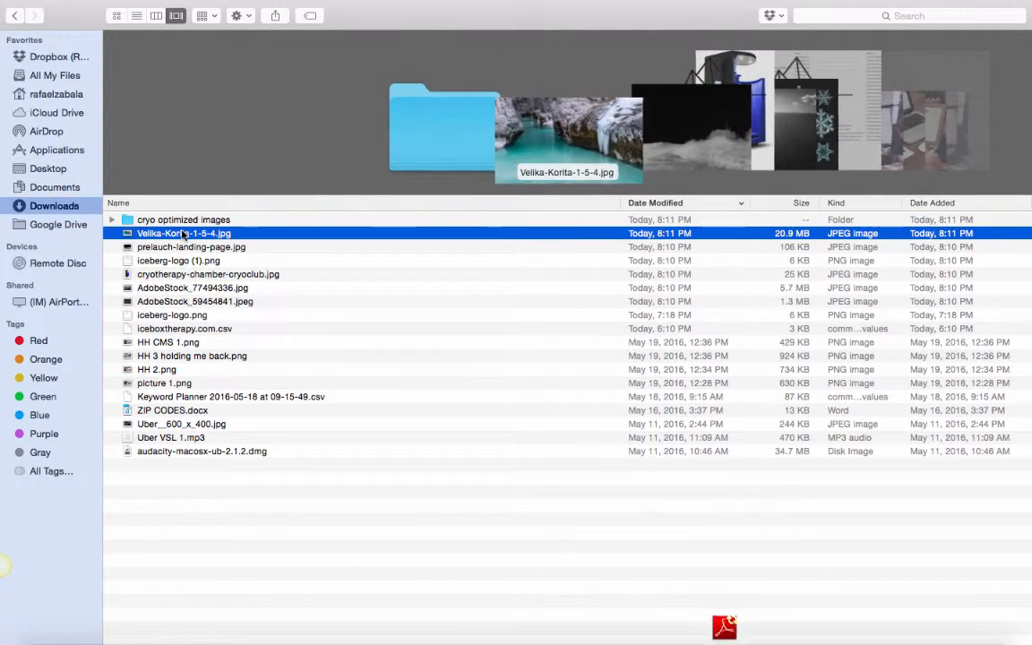
pyautogui.hotkey('shift', 'Down')
pyautogui.hotkey('shift', 'Down')
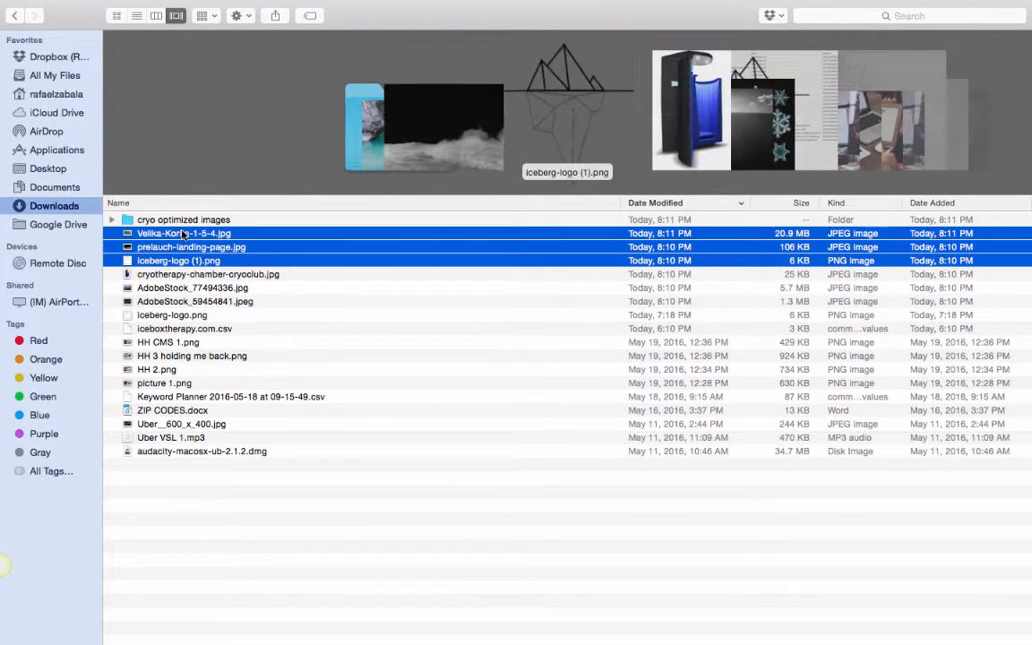
pyautogui.hotkey('shift', 'Down')
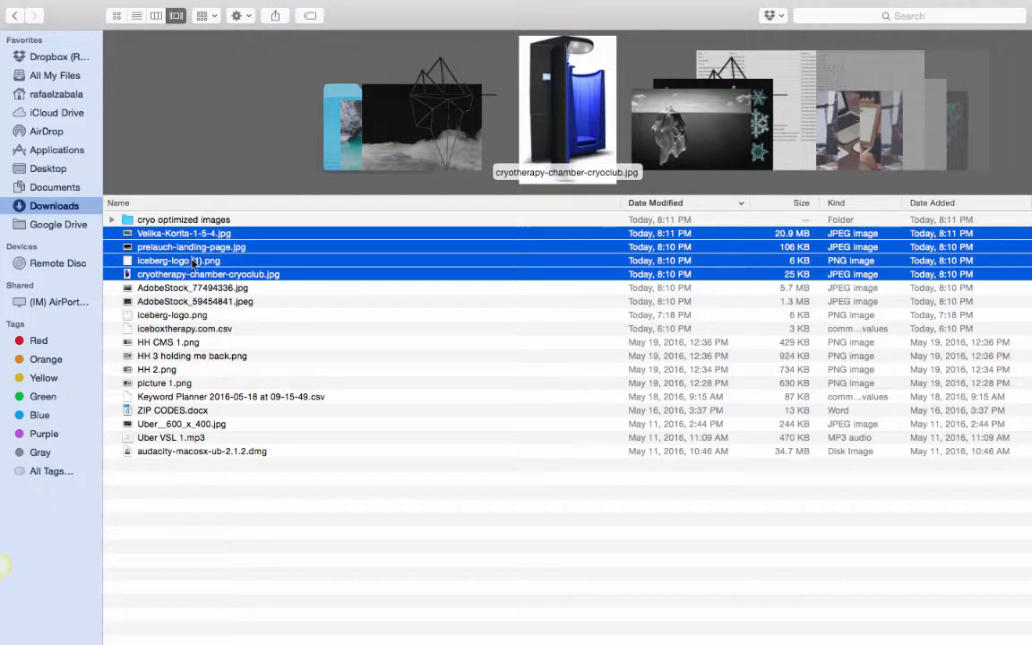
pyautogui.hotkey('shift', 'Down')
pyautogui.hotkey('shift', 'Down')
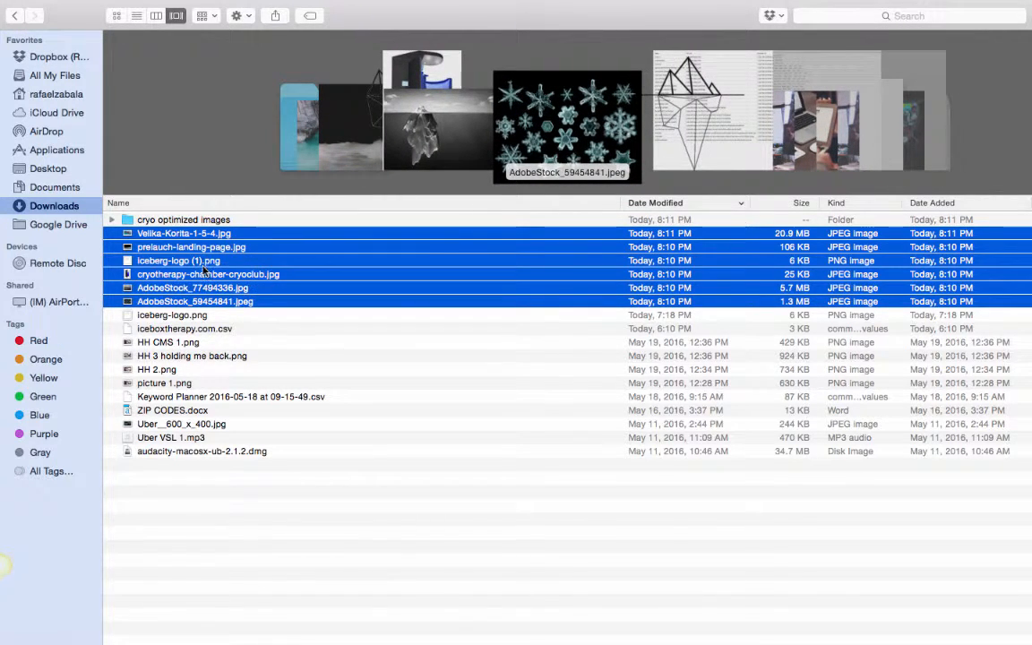
pyautogui.moveTo(184, 244); pyautogui.dragTo(199, 220)
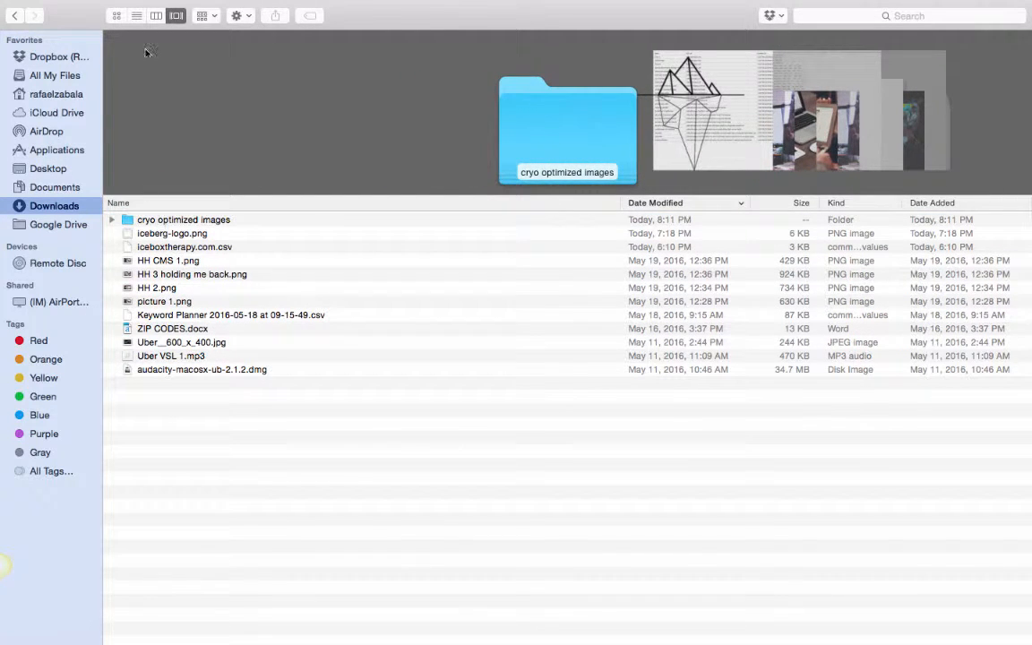
pyautogui.moveTo(64, 5)
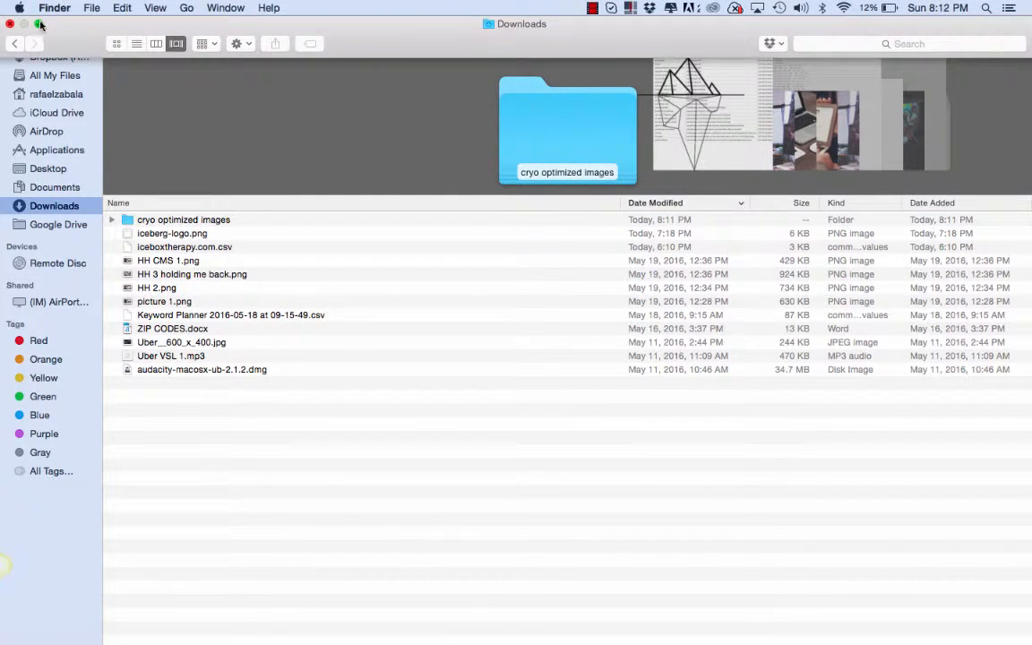
pyautogui.click(40, 24)
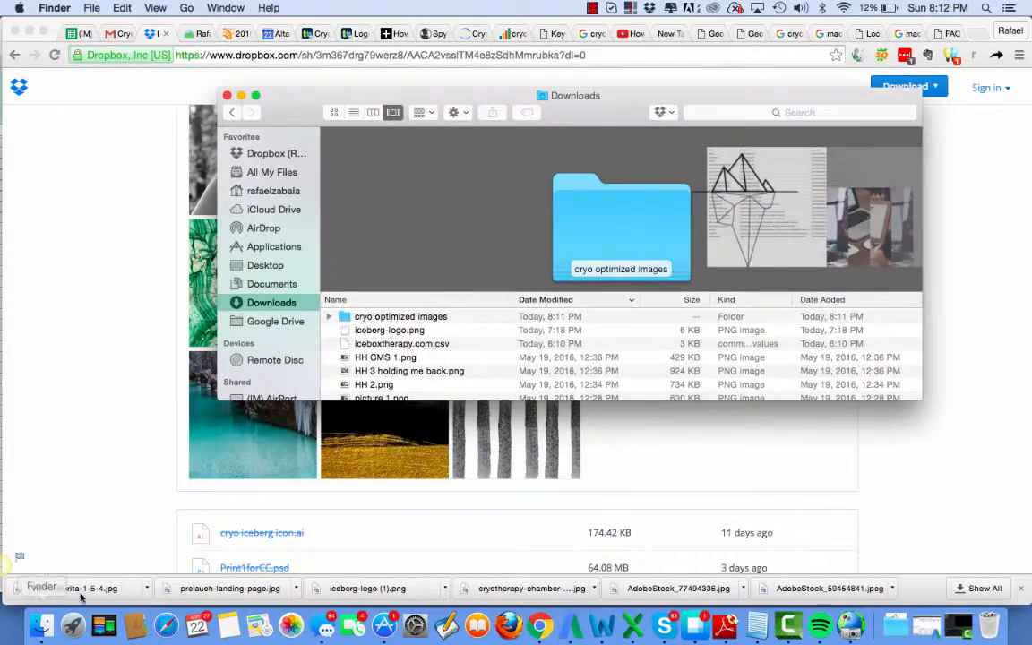
pyautogui.click(75, 624)
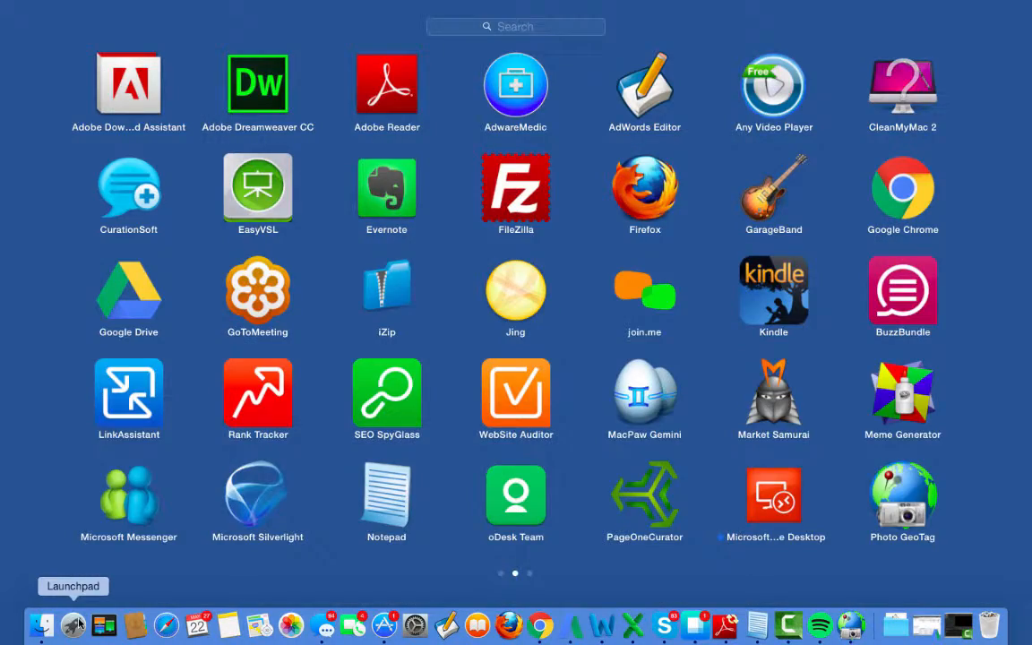
pyautogui.write('exif')
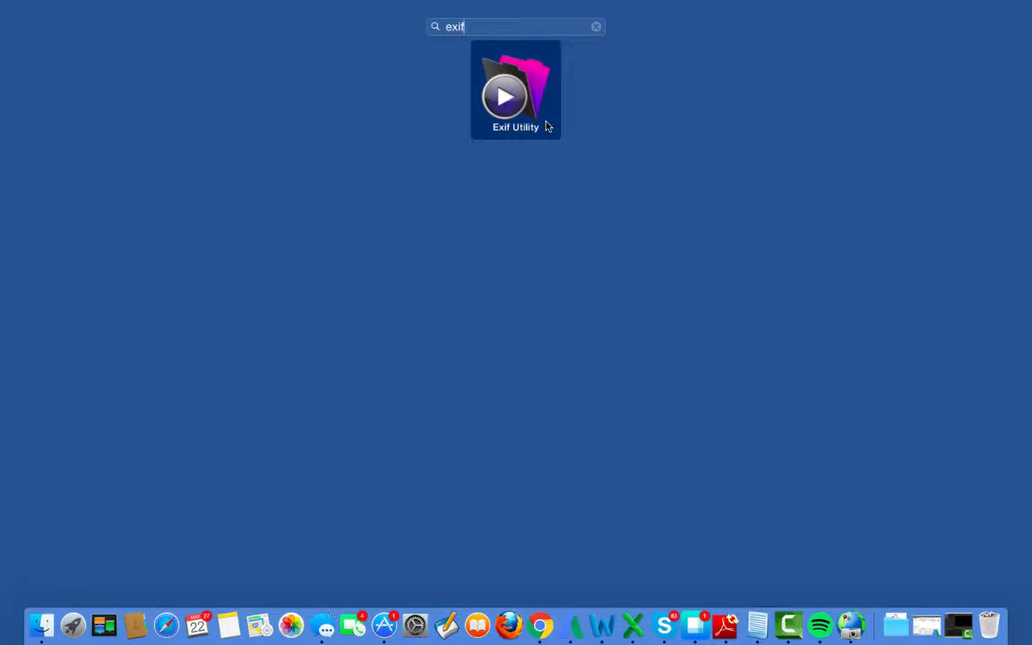
pyautogui.click(546, 126)
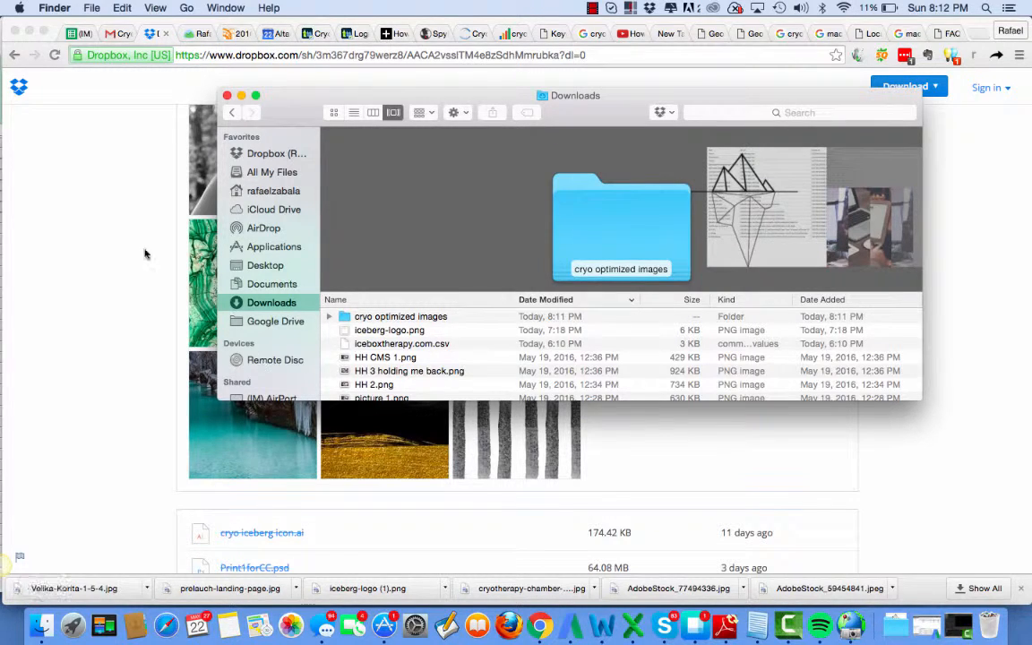
# Search the installed applications for "ex" and switch to Exif Utility.
pyautogui.click(73, 625)
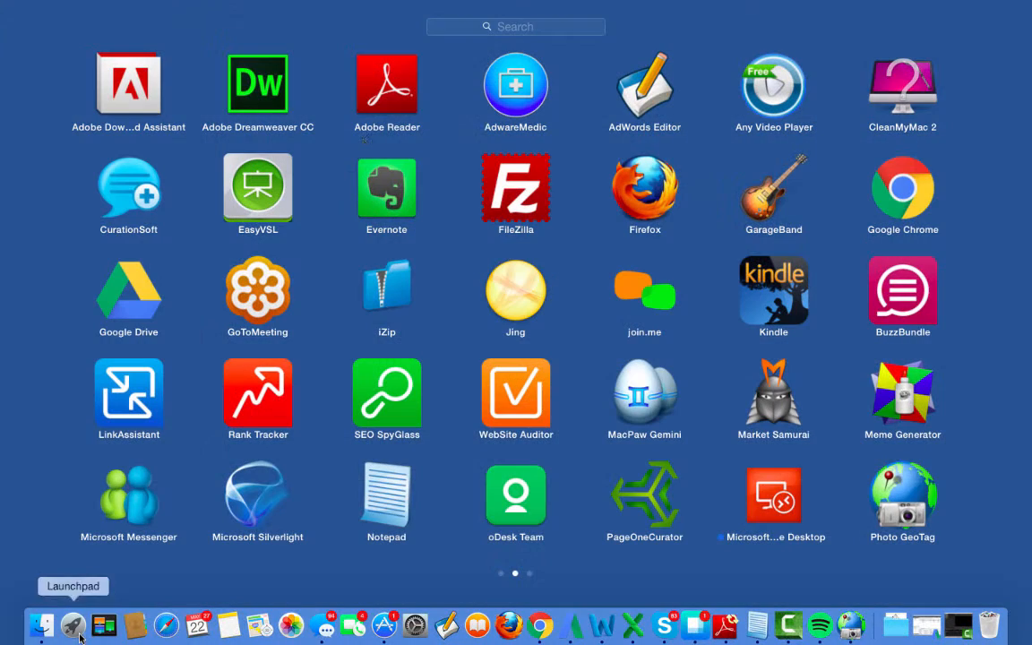
pyautogui.click(472, 28)
pyautogui.write('ex')
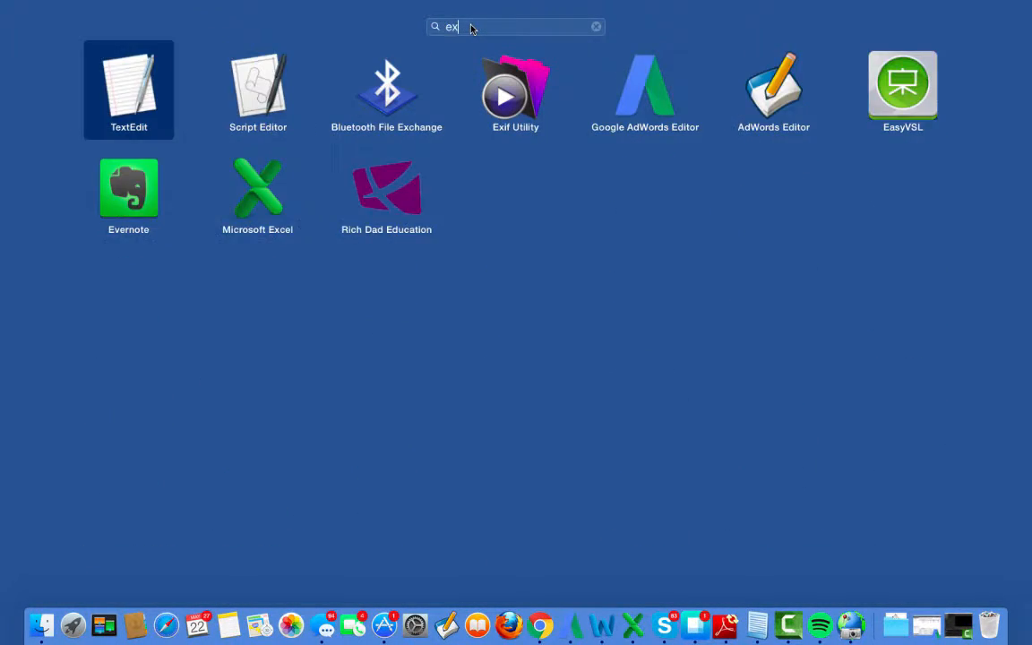
pyautogui.click(543, 59)
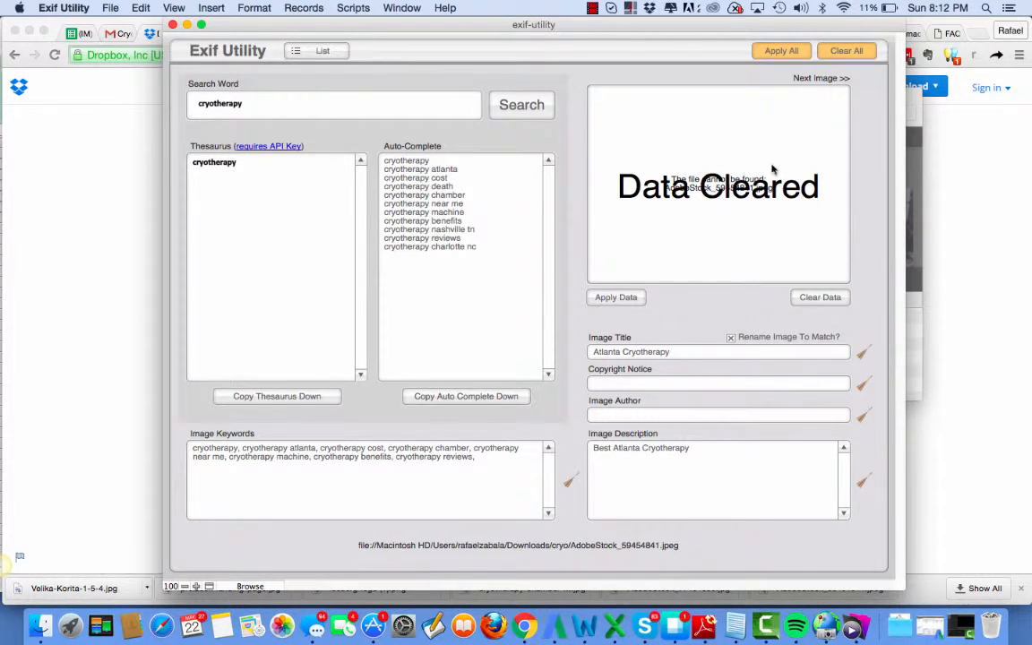
# Try to clear the data of all previously loaded images.
pyautogui.click(787, 190)
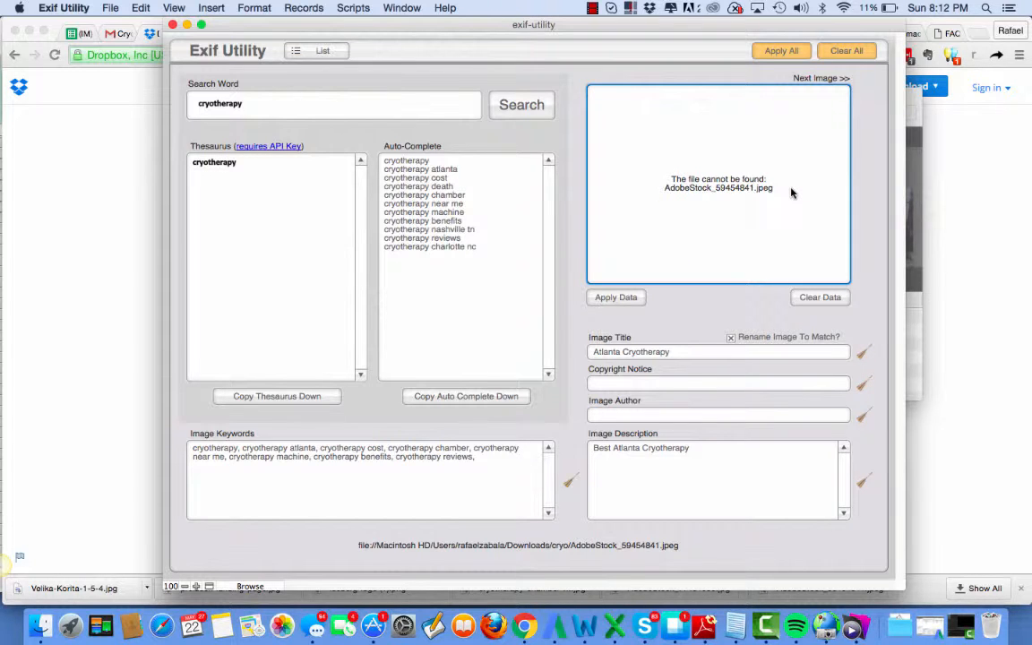
pyautogui.click(847, 51)
pyautogui.press('Return')
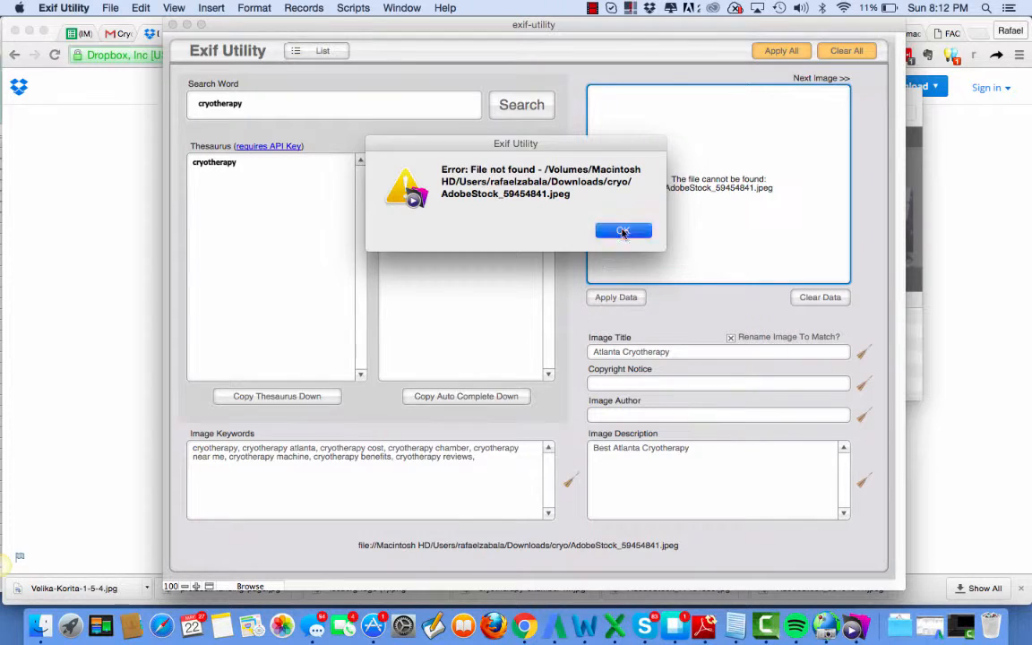
pyautogui.click(562, 229)
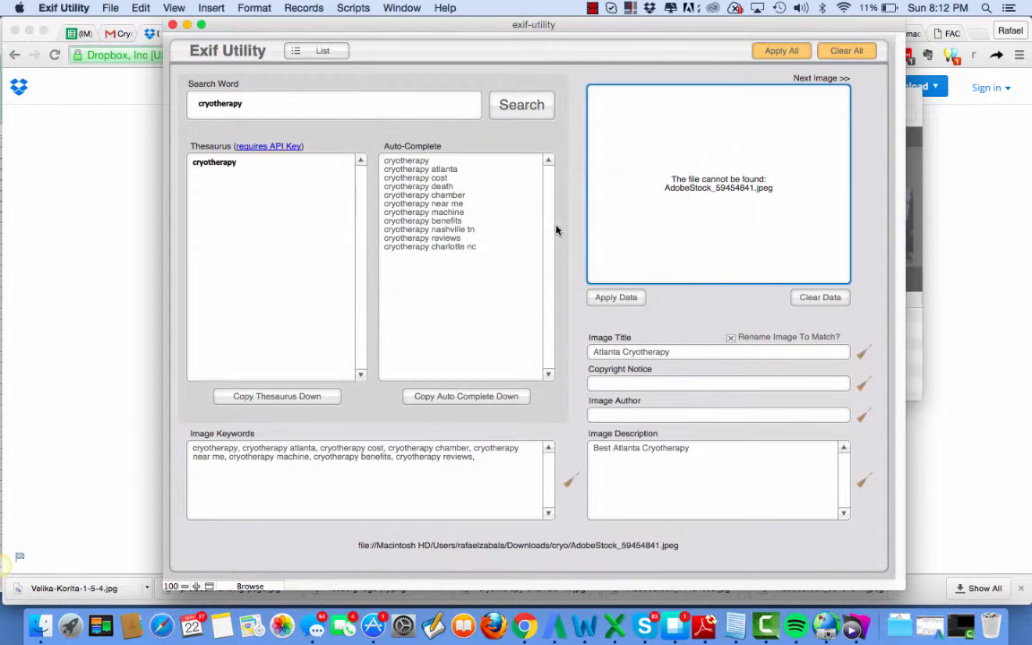
pyautogui.click(111, 9)
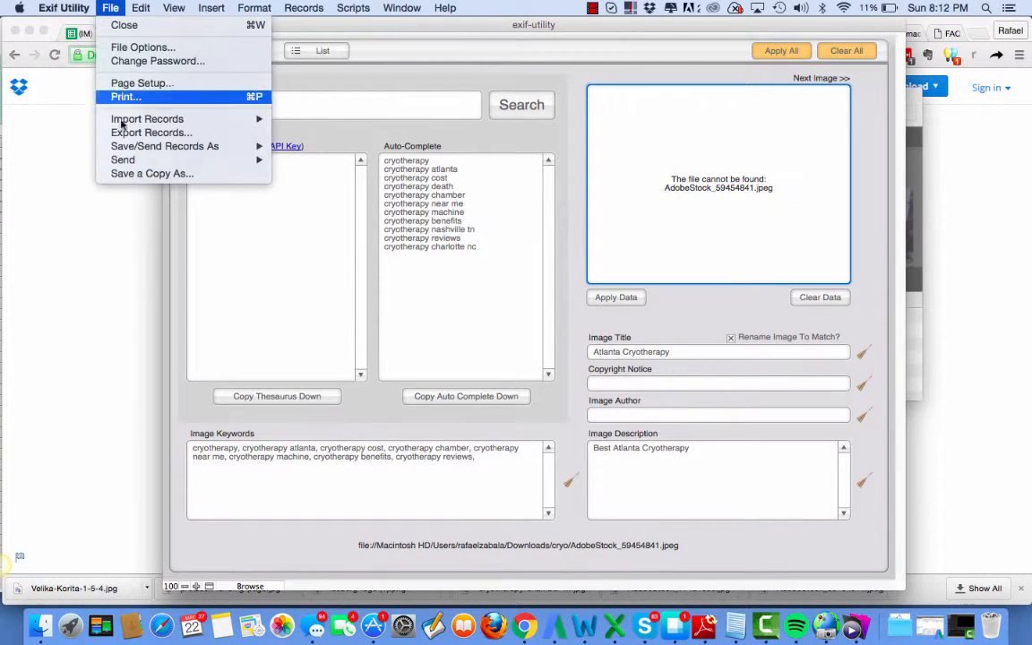
pyautogui.moveTo(133, 124)
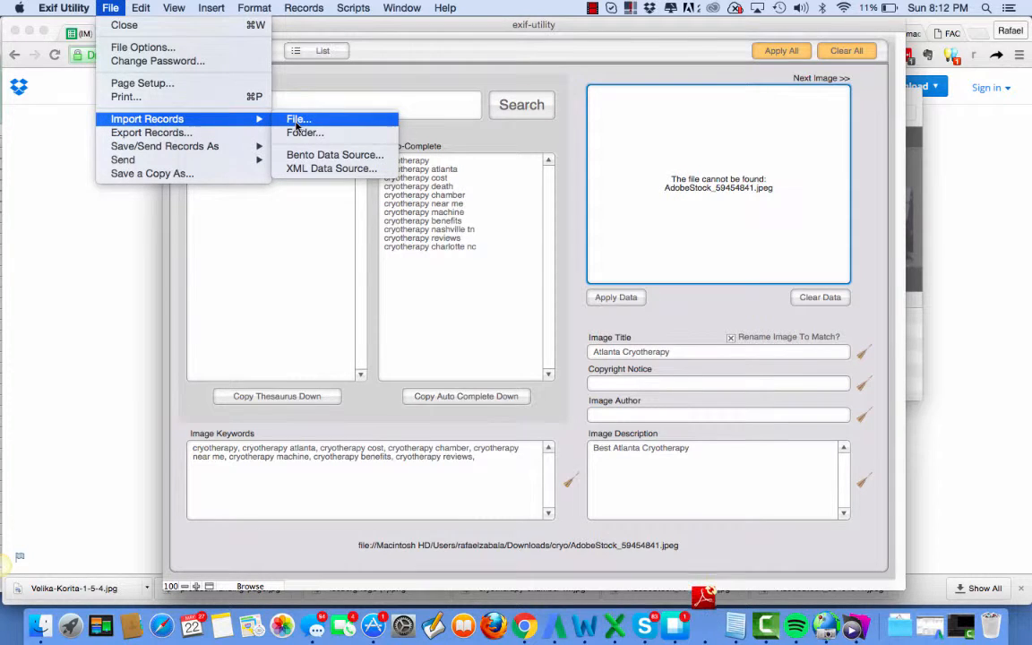
pyautogui.click(297, 122)
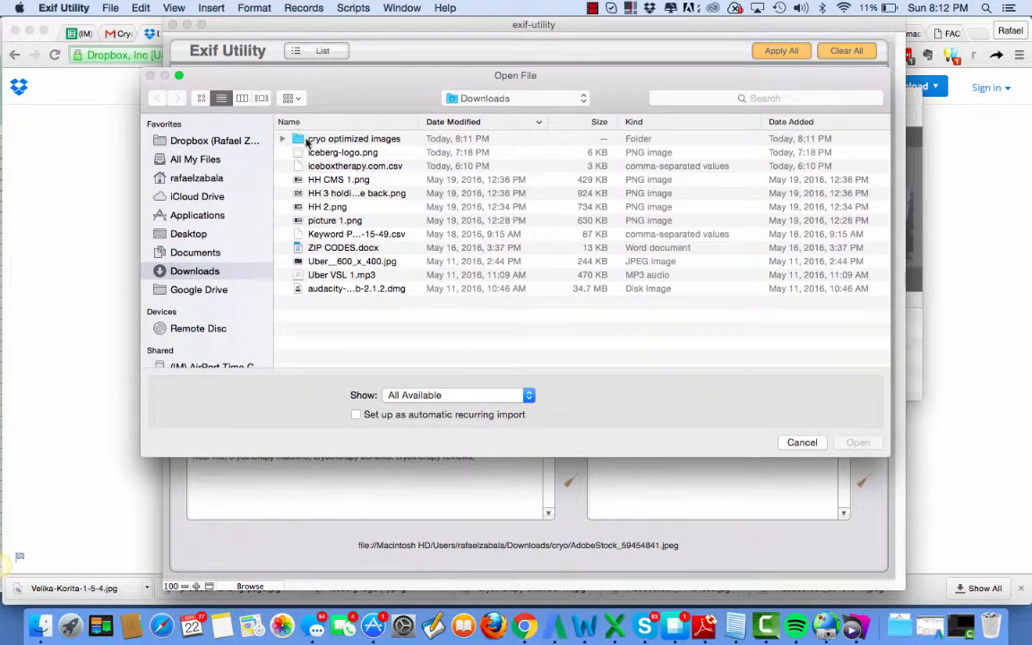
pyautogui.click(307, 141)
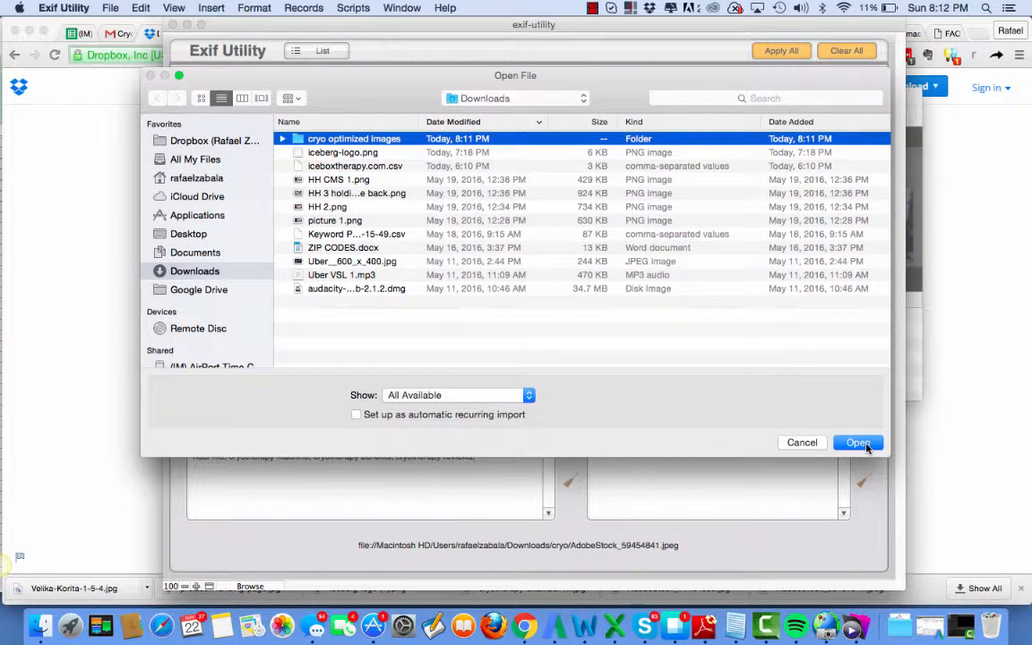
pyautogui.click(857, 442)
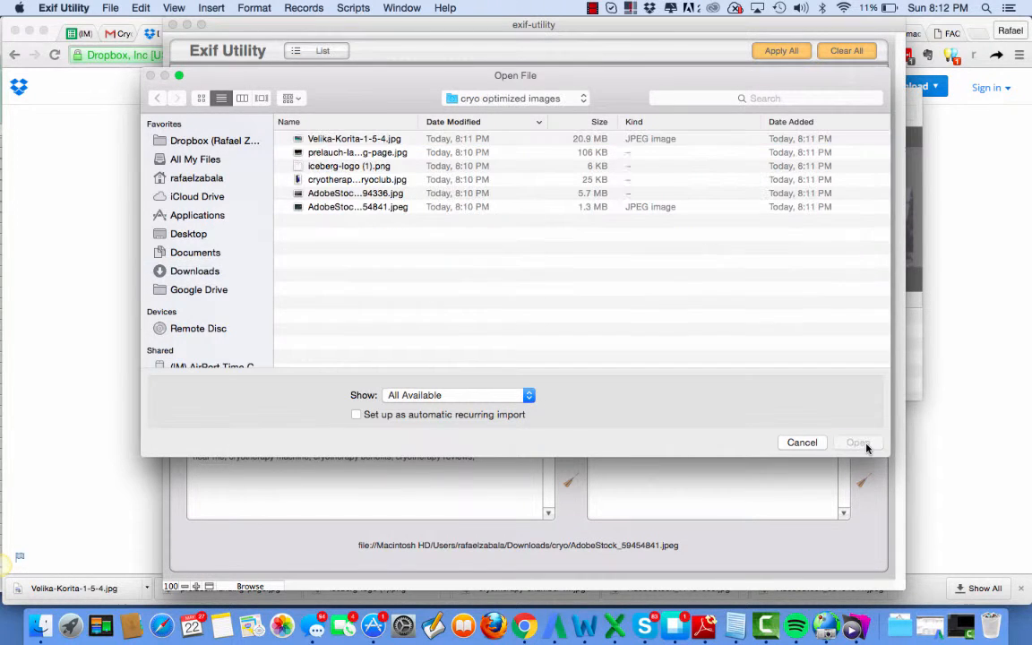
pyautogui.click(806, 442)
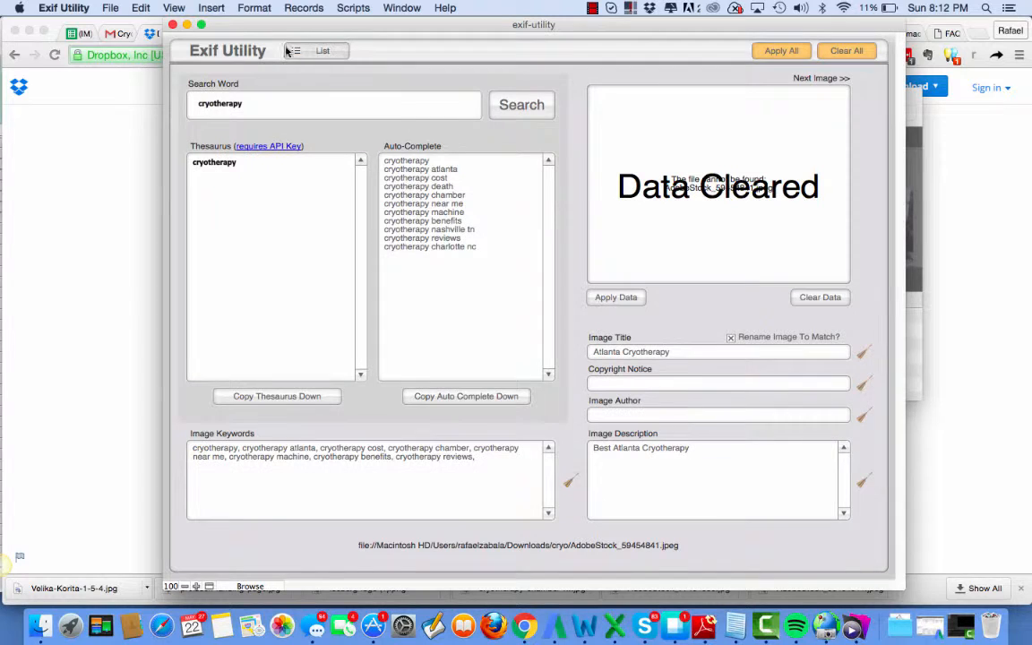
# Set up a record import from a folder, with "cryo optimized images" in Downloads as the folder location.
pyautogui.click(110, 9)
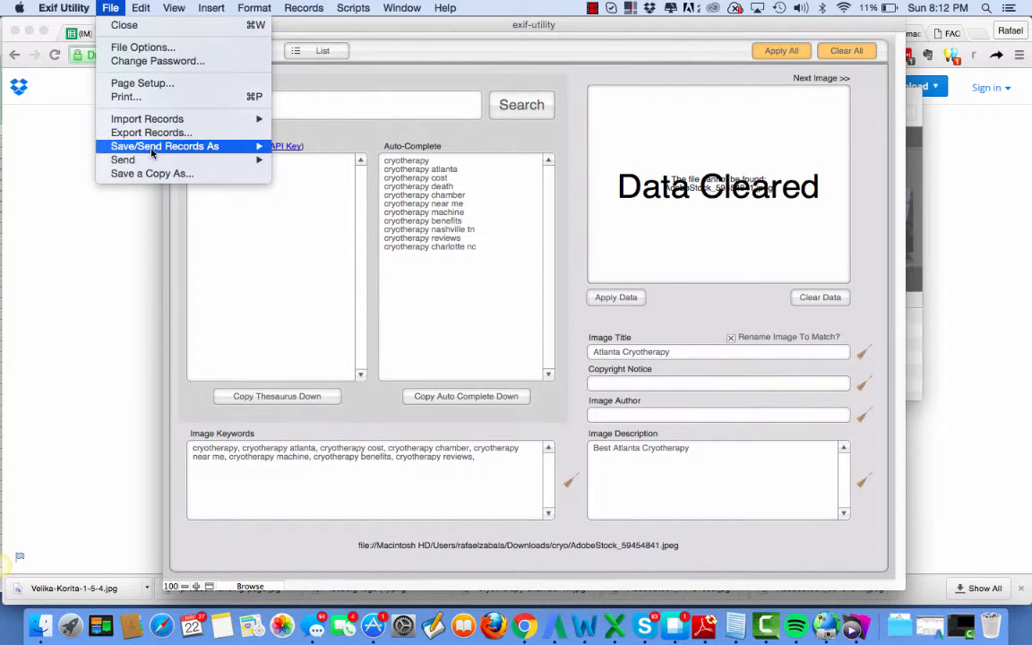
pyautogui.moveTo(157, 122)
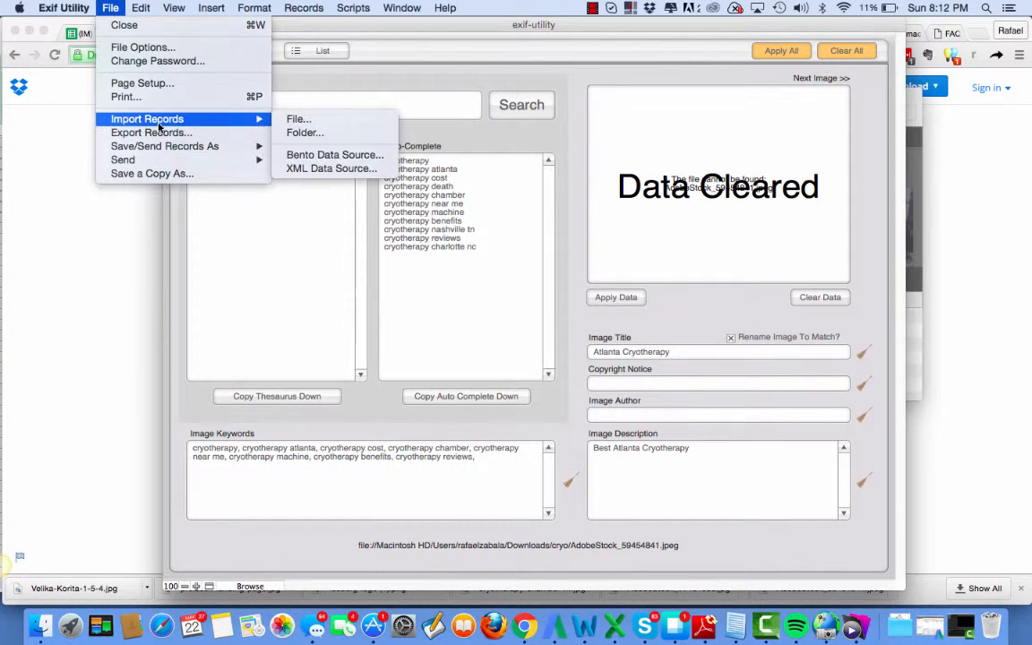
pyautogui.click(304, 132)
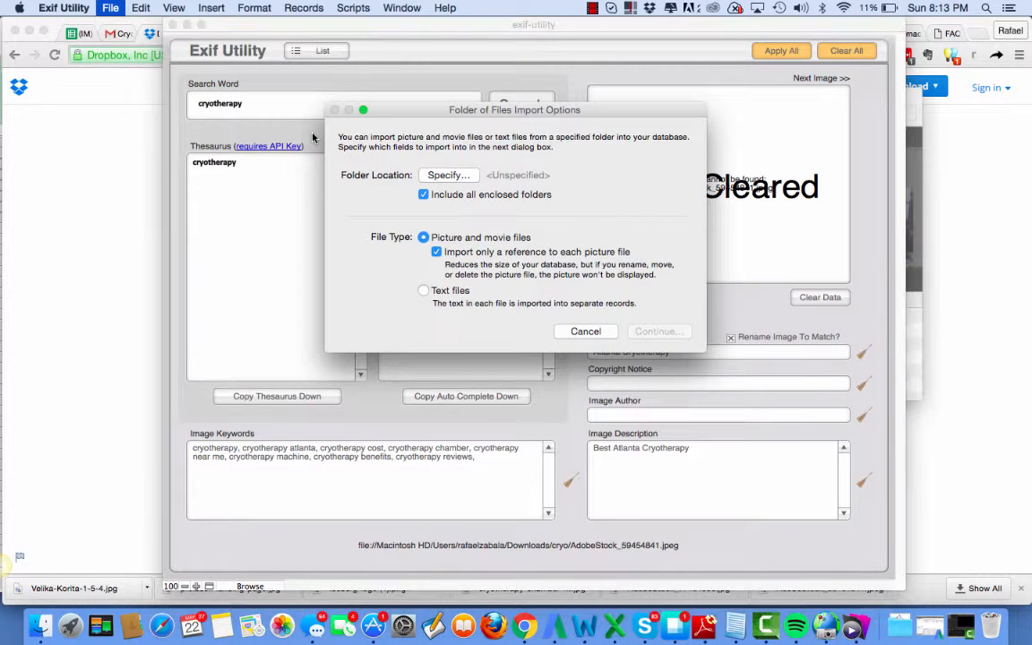
pyautogui.click(445, 175)
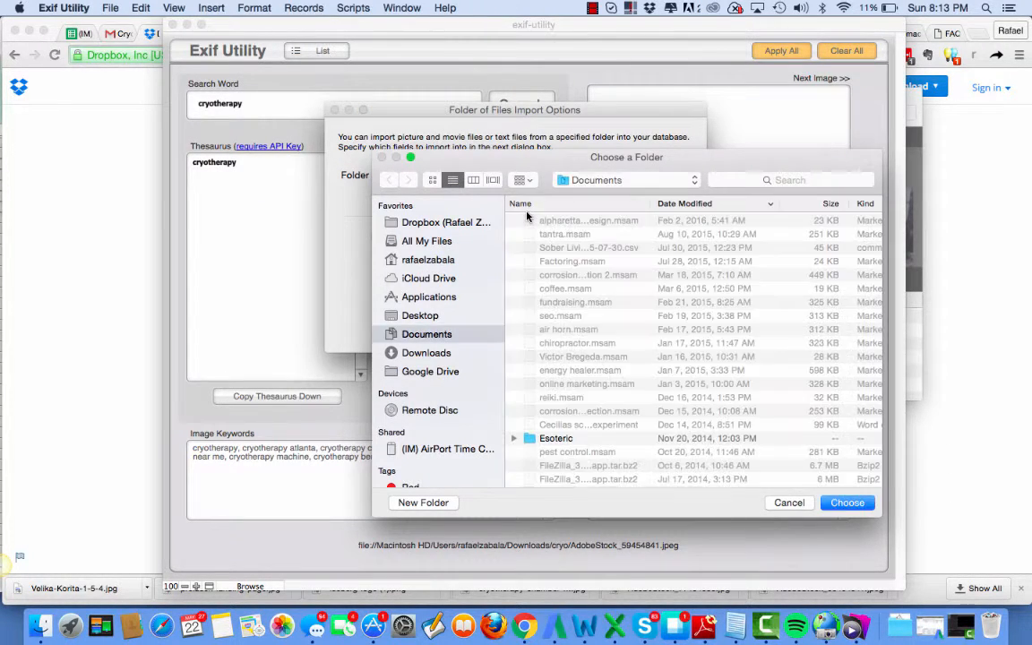
pyautogui.click(430, 353)
pyautogui.click(577, 222)
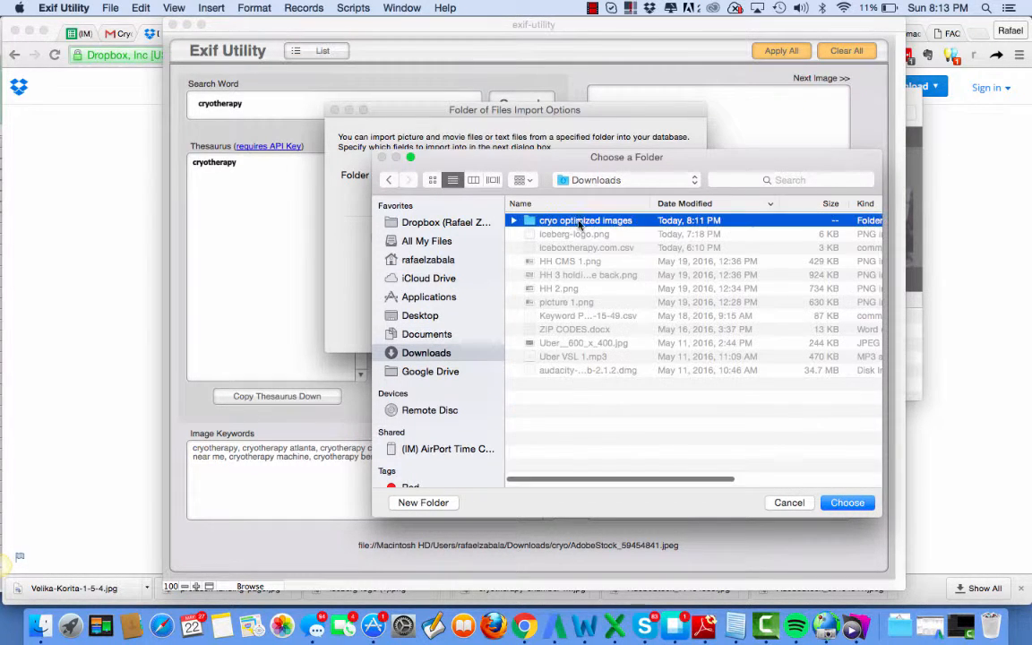
pyautogui.click(852, 503)
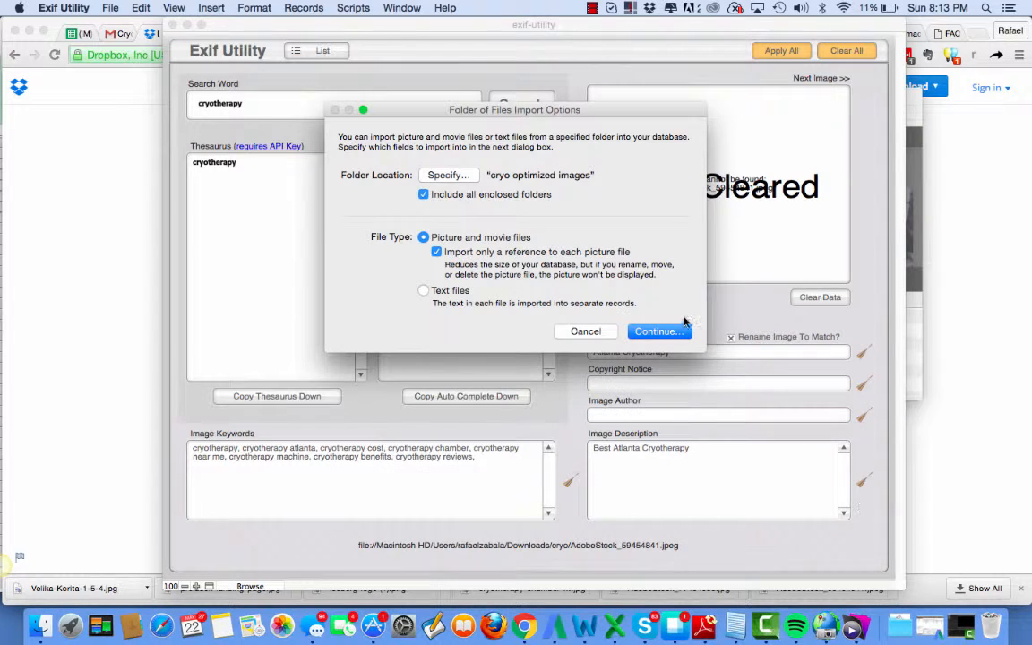
# Import the folder's pictures as new records with the existing field mapping and auto-enter options, and close the summary.
pyautogui.click(653, 330)
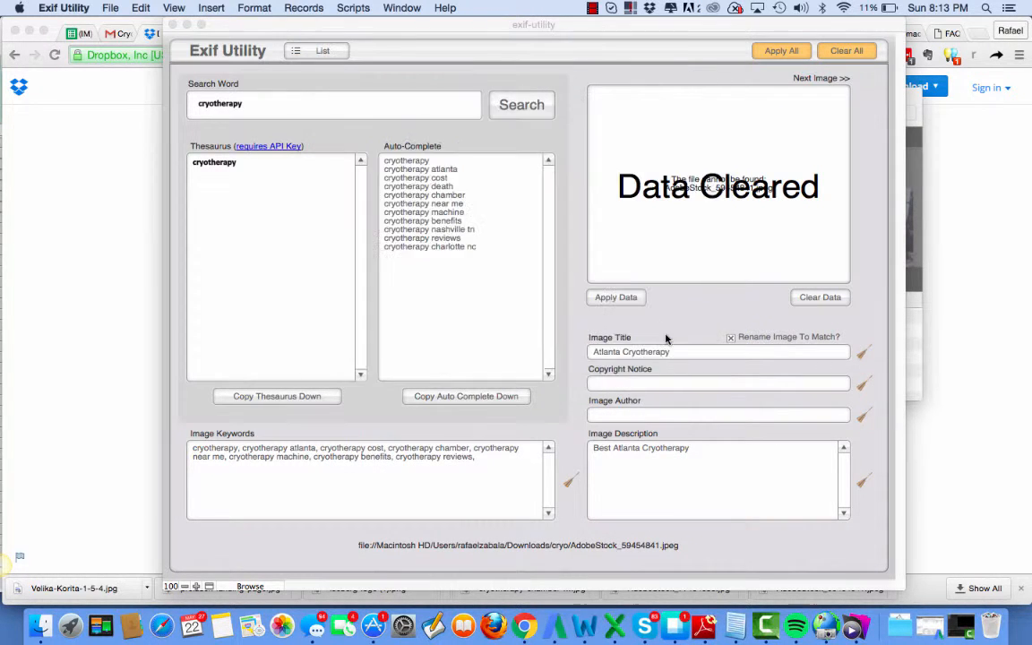
pyautogui.click(712, 422)
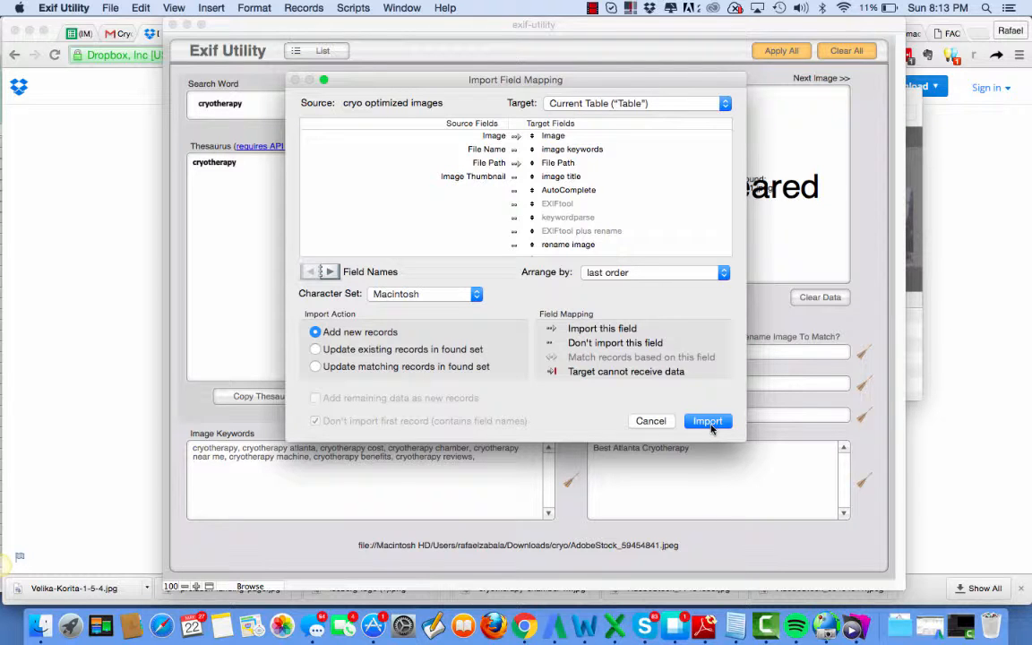
pyautogui.click(709, 422)
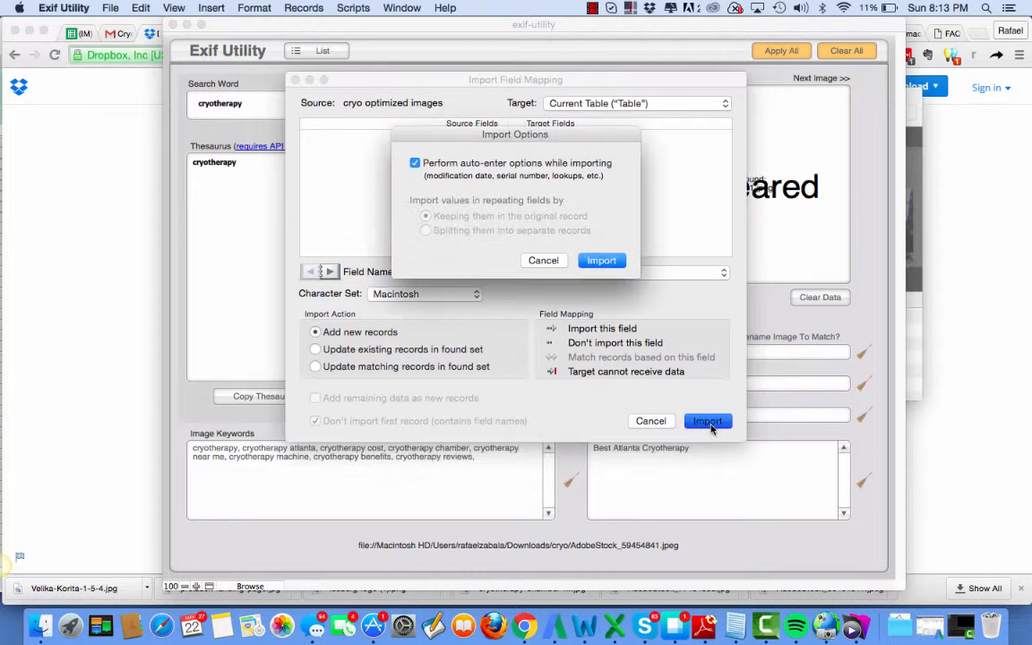
pyautogui.click(601, 260)
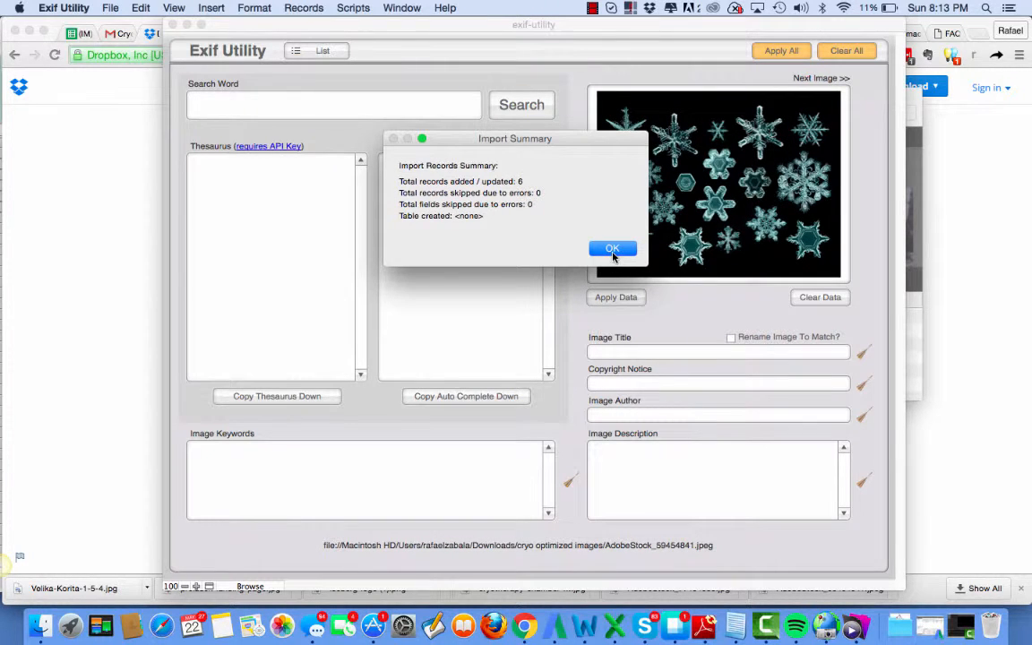
pyautogui.click(613, 251)
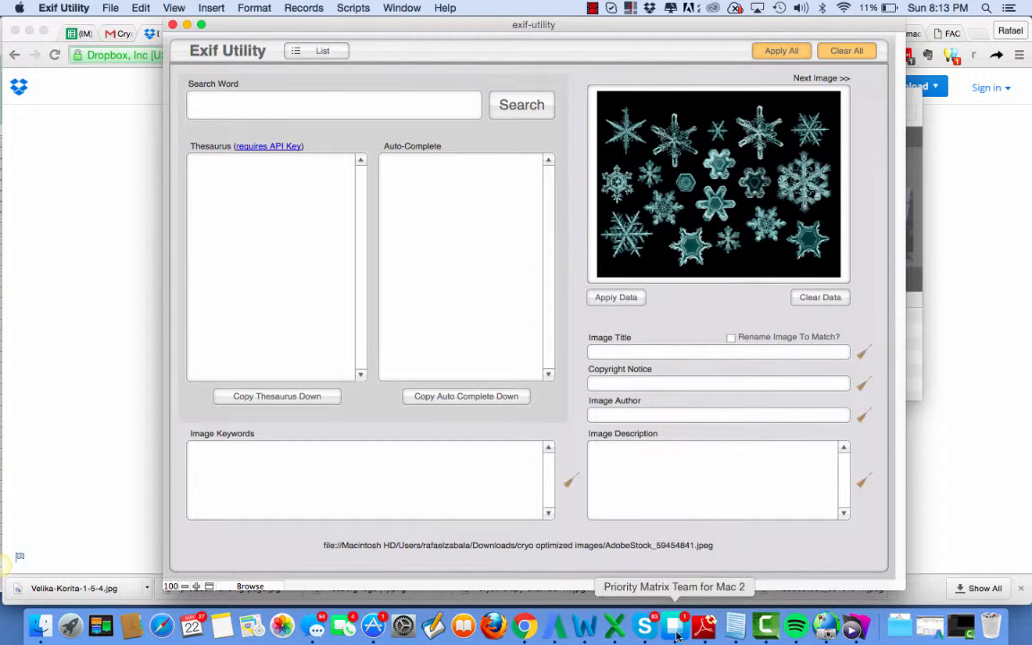
# Switch to Excel and copy the keyword "cryotherapy" from the Cryotherapy KWR 4-42016 workbook.
pyautogui.click(616, 630)
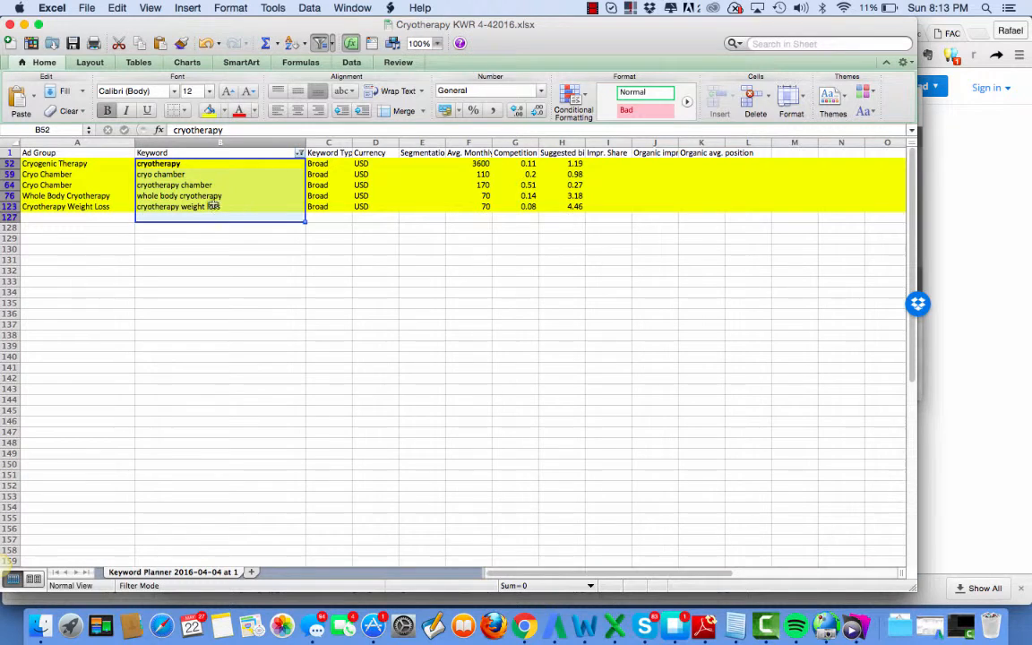
pyautogui.click(211, 165)
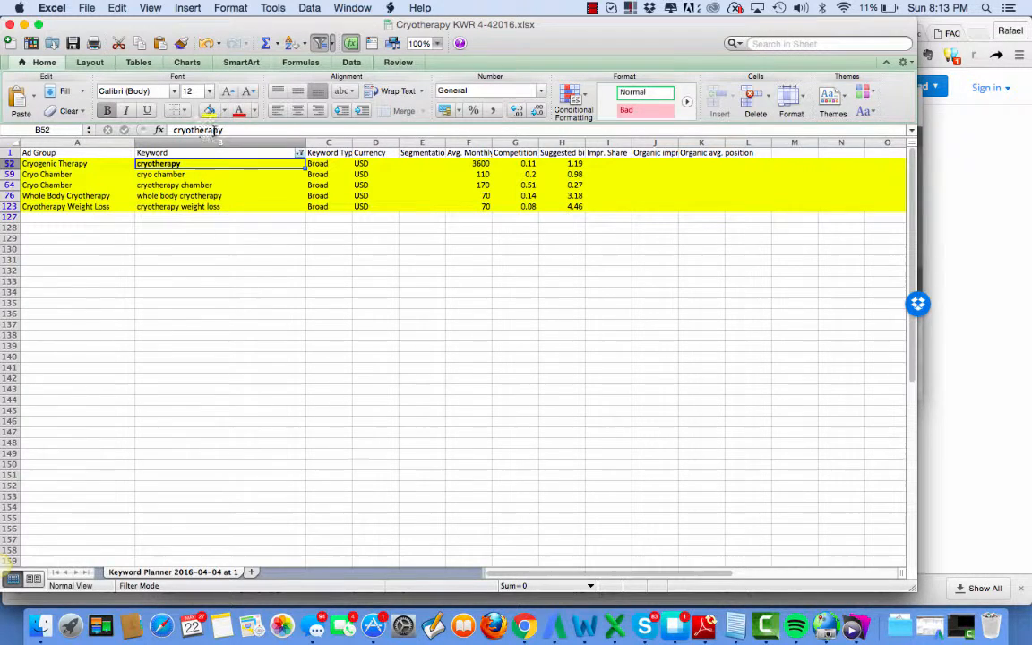
pyautogui.click(202, 130)
pyautogui.press('super+c')
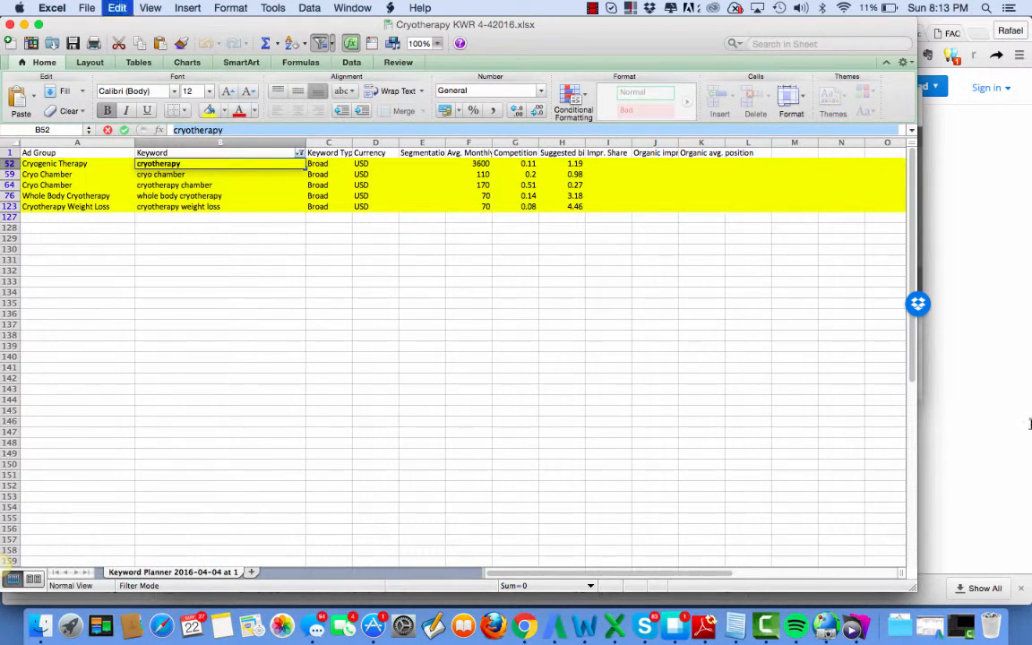
pyautogui.click(980, 450)
# Switch back to Exif Utility, search for "cryotherapy" and copy the auto-complete suggestions into the snowflake image's keywords.
pyautogui.click(853, 625)
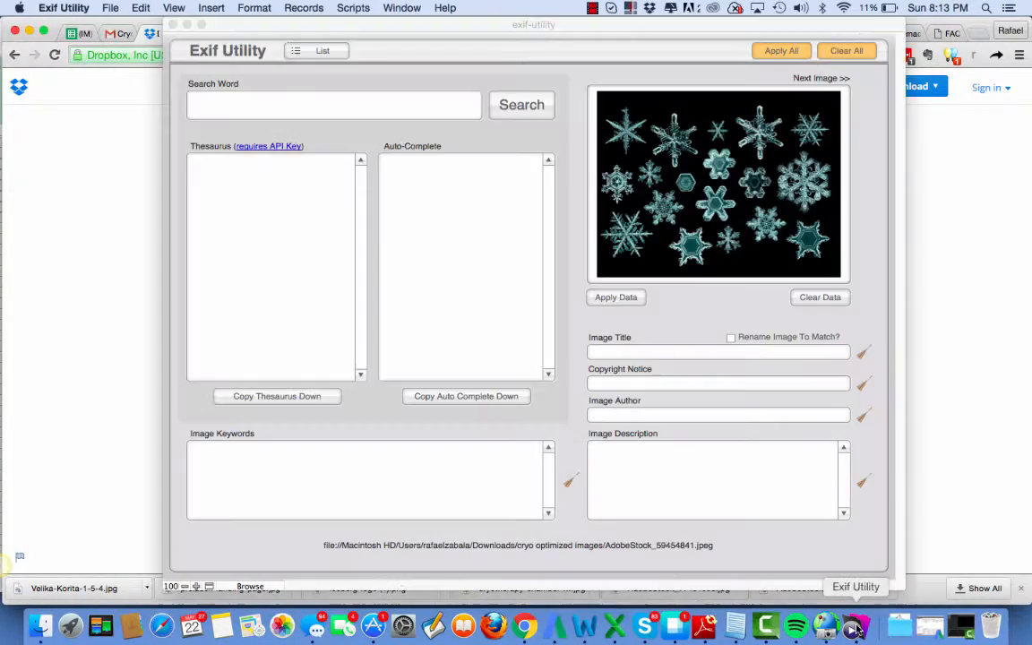
pyautogui.click(349, 107)
pyautogui.press('super+v')
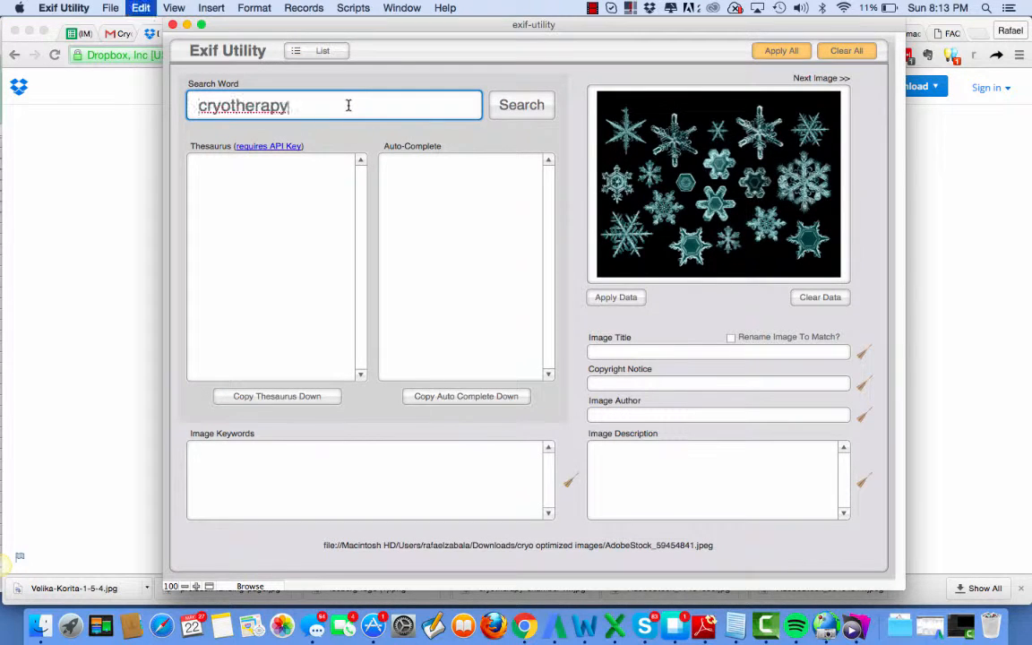
pyautogui.click(529, 106)
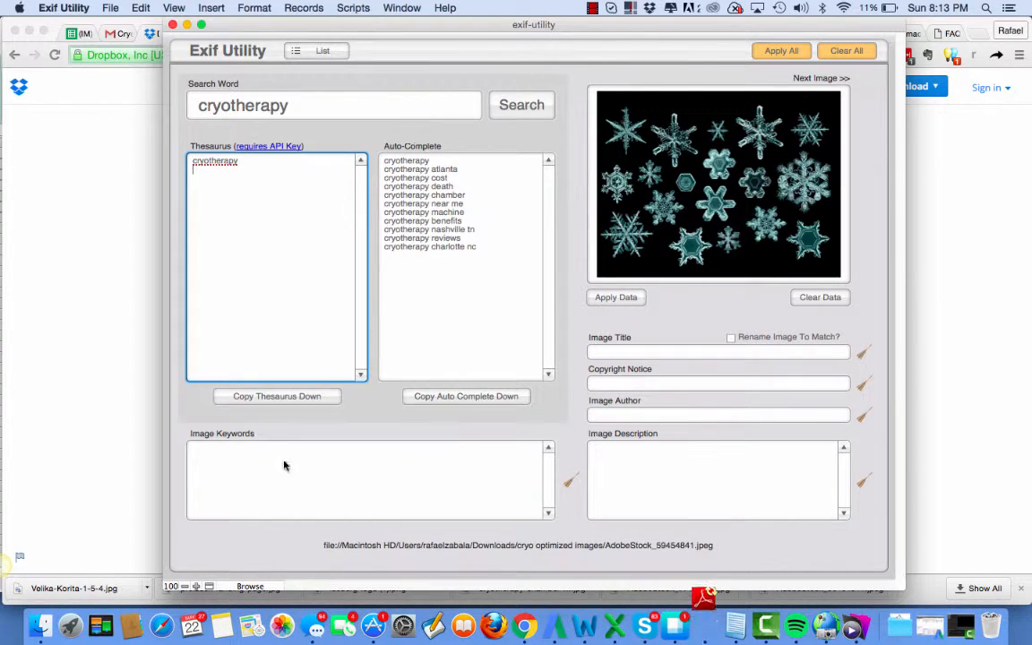
pyautogui.click(481, 397)
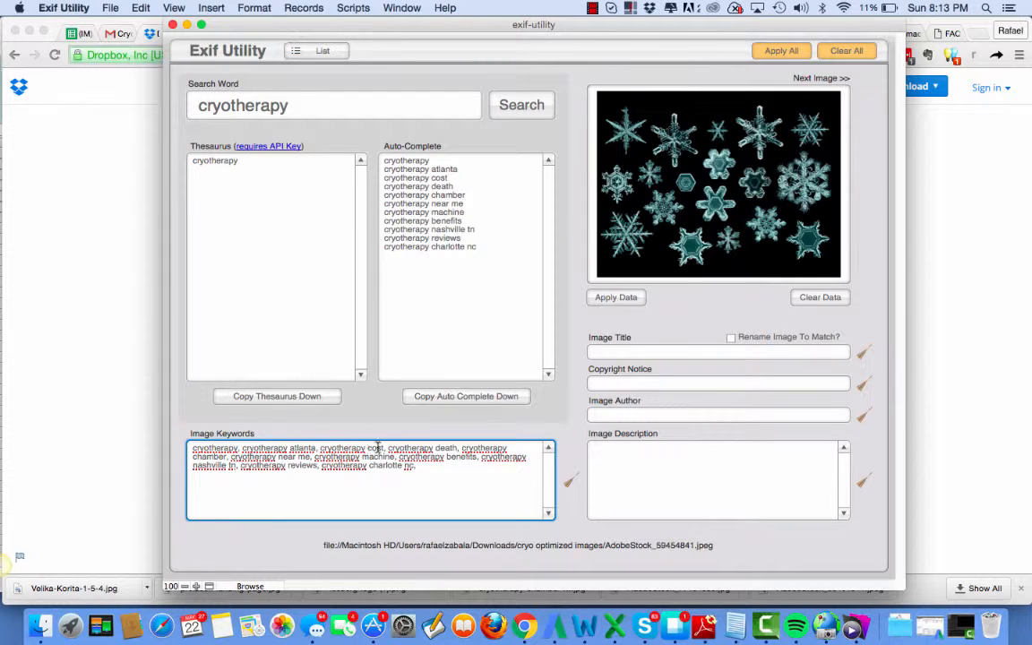
# Remove "cryotherapy death", "cryotherapy nashville tn" and "cryotherapy charlotte nc" from the snowflake image's keywords.
pyautogui.moveTo(457, 447); pyautogui.dragTo(392, 448)
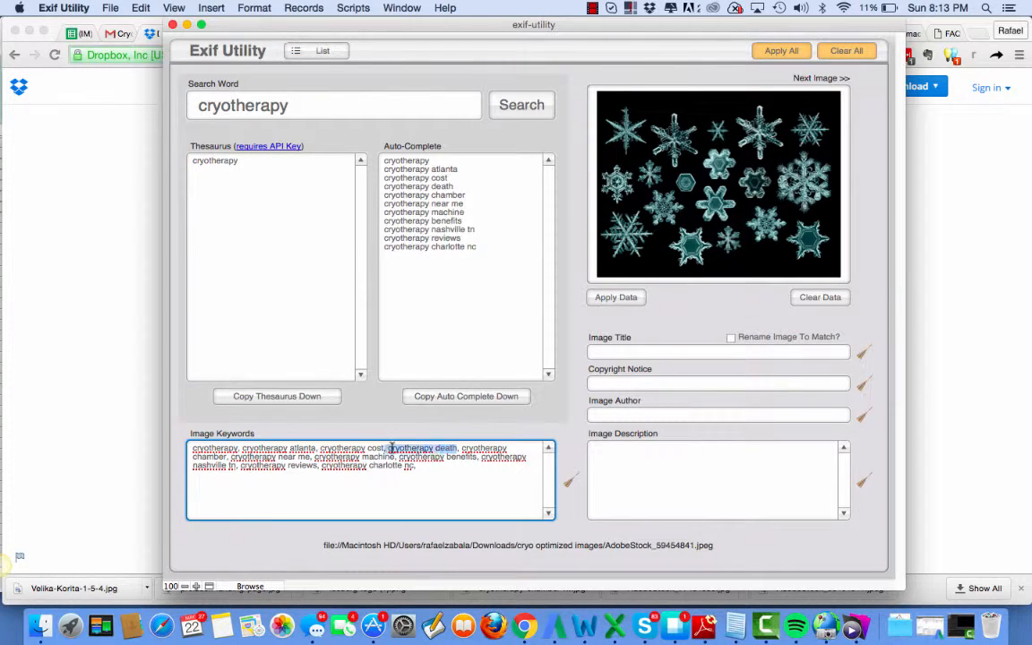
pyautogui.press('BackSpace')
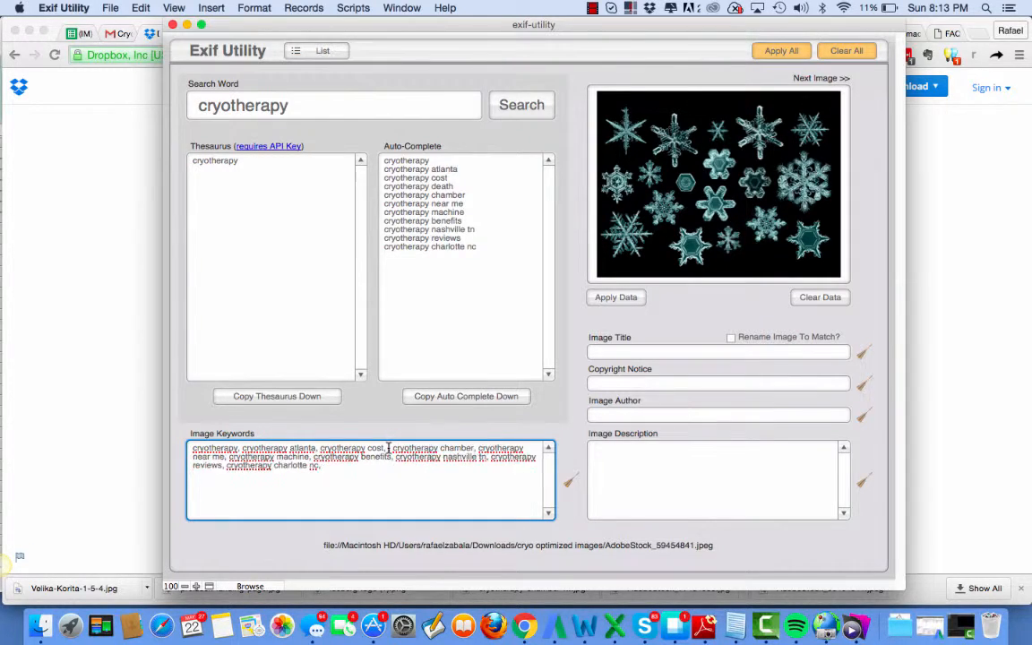
pyautogui.press('BackSpace')
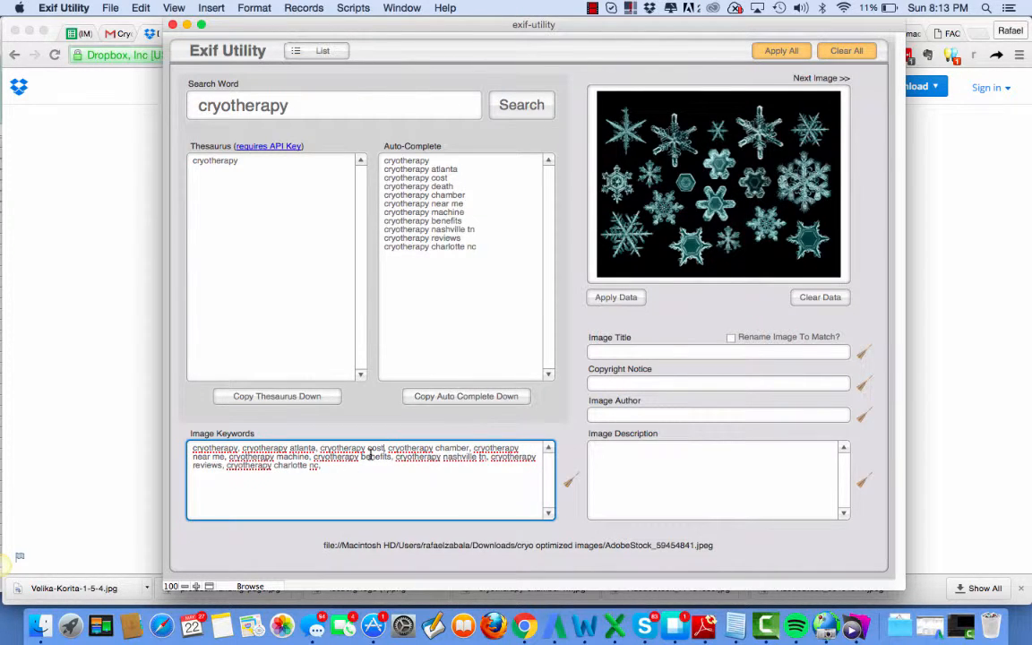
pyautogui.moveTo(489, 456); pyautogui.dragTo(394, 457)
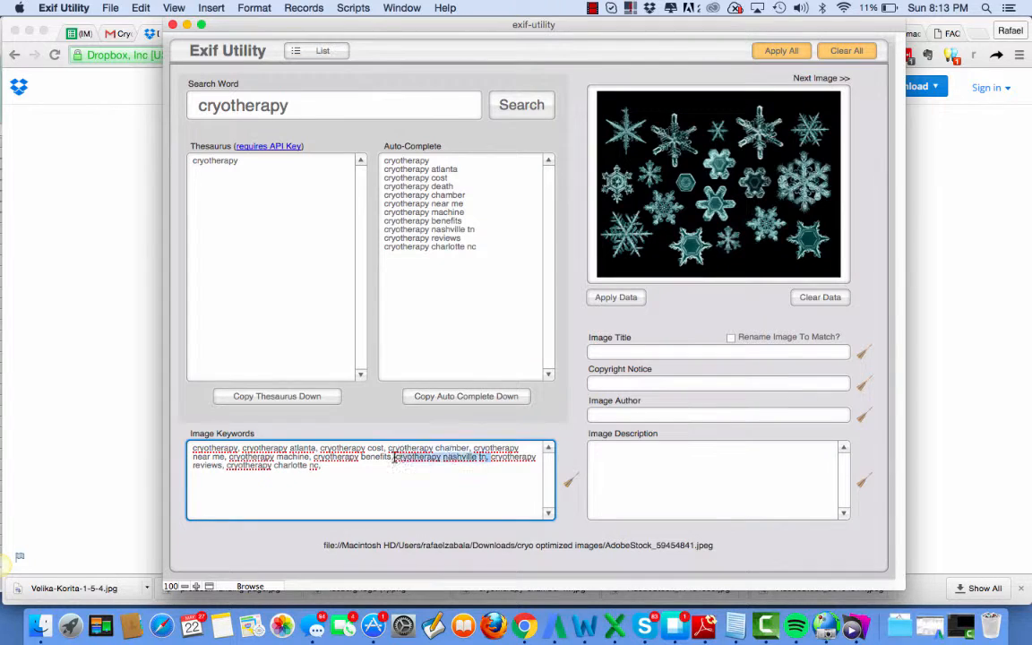
pyautogui.press('BackSpace')
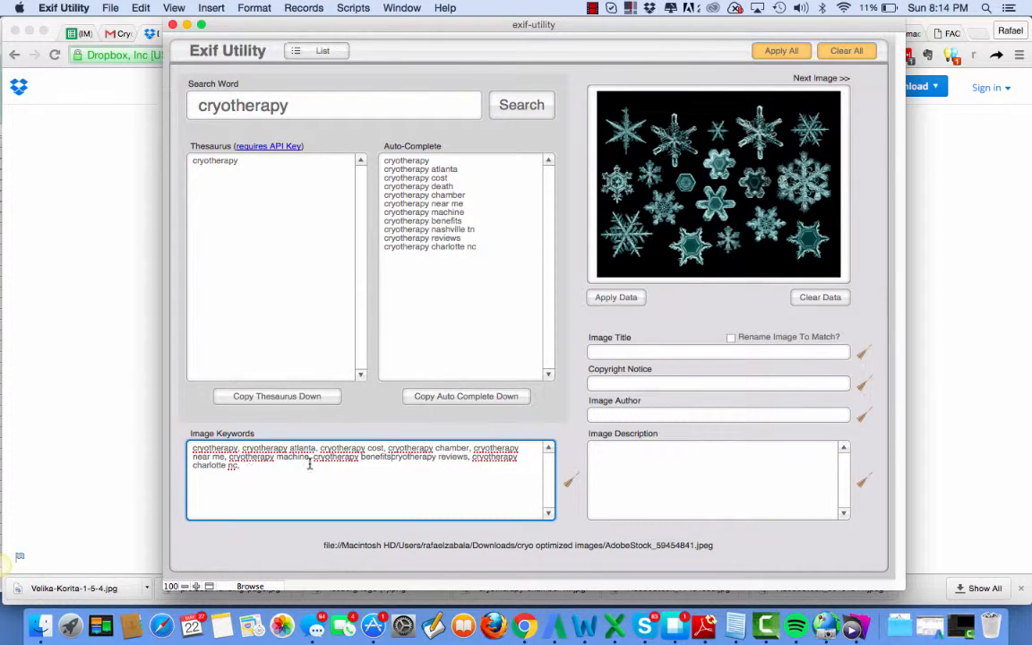
pyautogui.moveTo(240, 465); pyautogui.dragTo(473, 457)
pyautogui.press('BackSpace')
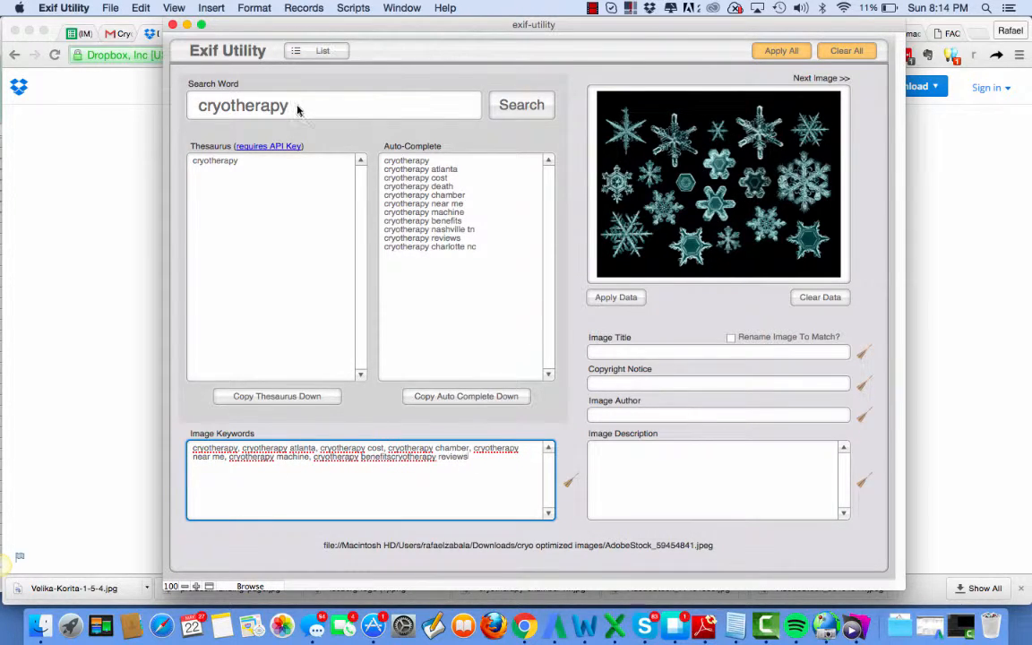
# Title the snowflake image "atlanta cryotherapy", have the file renamed to match, and enter "Cry Club of Atlanta" as the copyright notice.
pyautogui.click(599, 351)
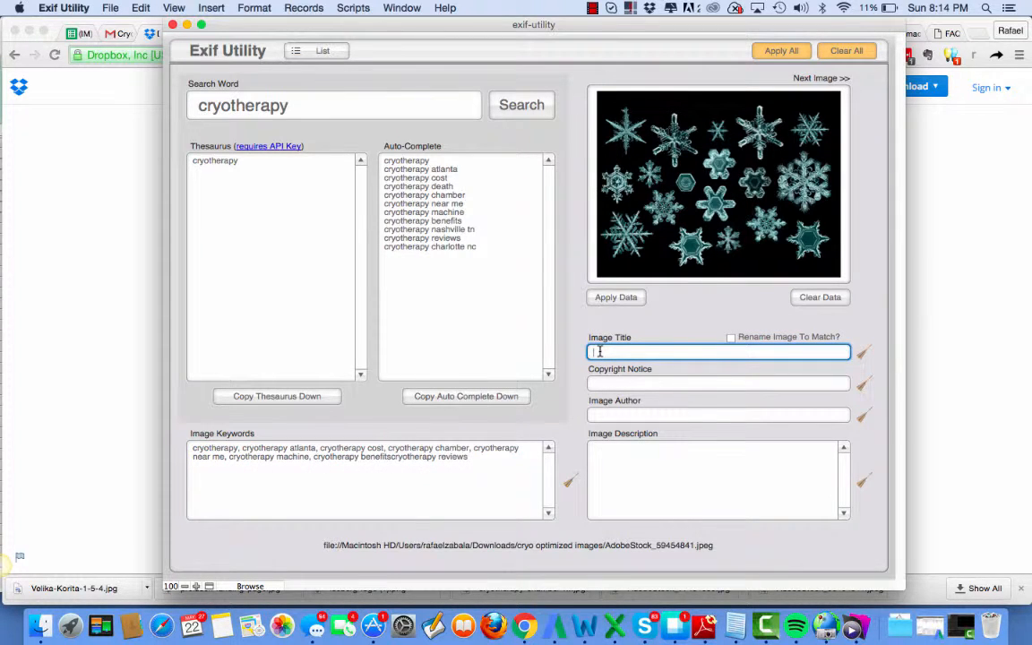
pyautogui.write('atlanta cryotherapy')
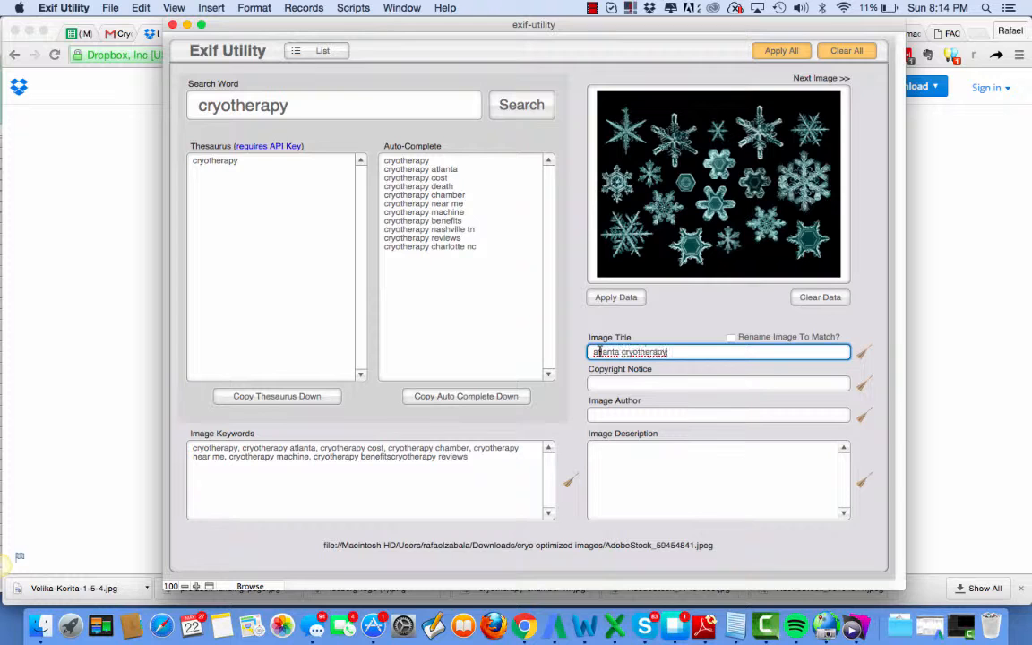
pyautogui.click(730, 338)
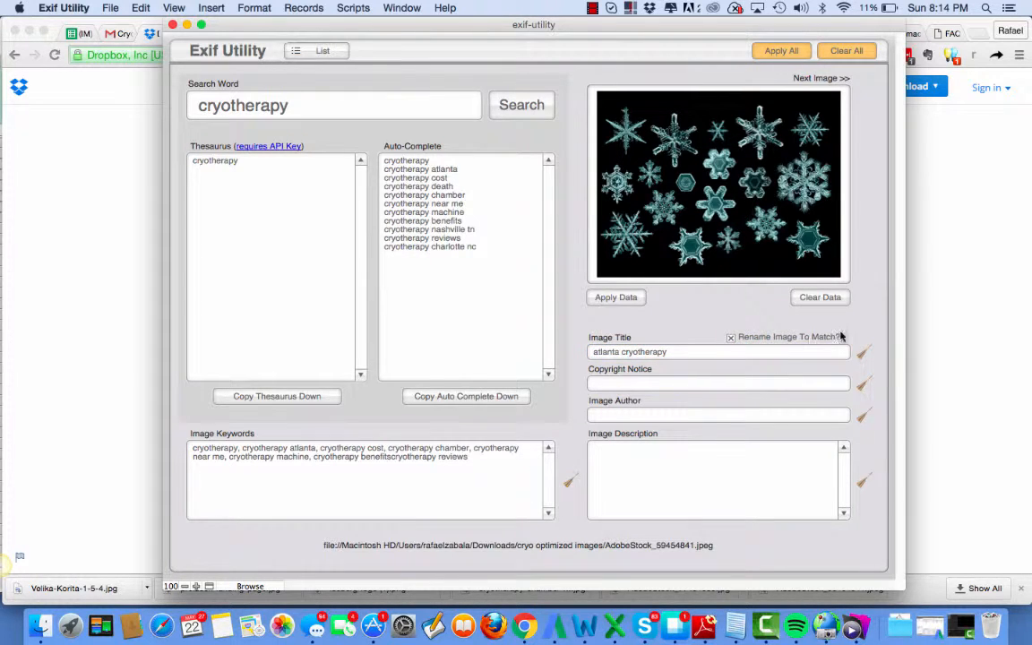
pyautogui.click(605, 382)
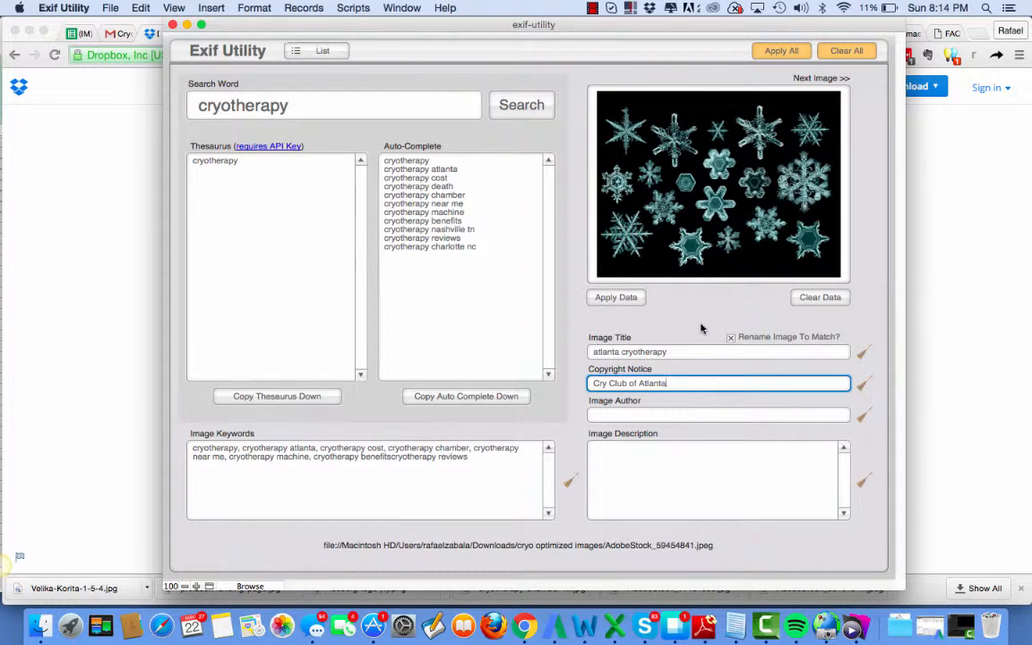
# Replace the image title with the copied keyword "cryotherapy" and begin the image description with "best".
pyautogui.click(609, 453)
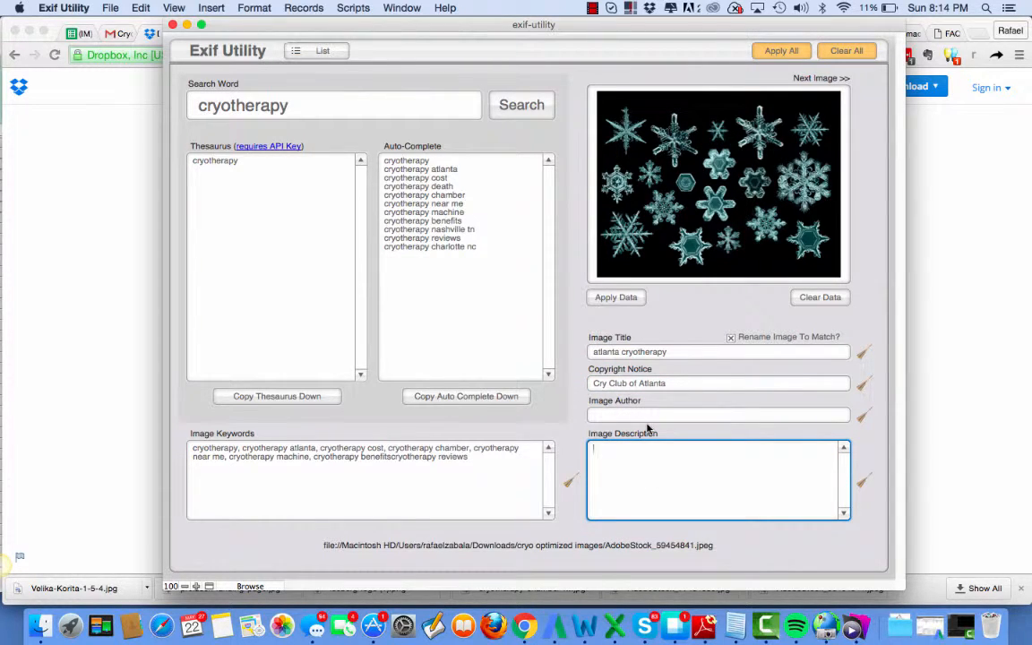
pyautogui.moveTo(675, 353); pyautogui.dragTo(577, 350)
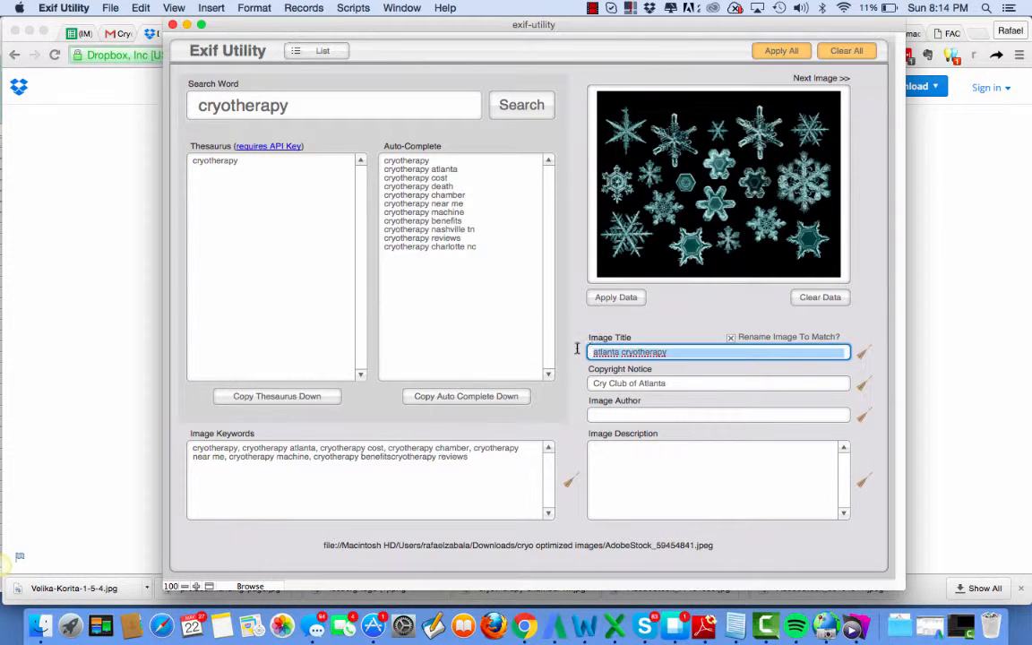
pyautogui.press('super+v')
pyautogui.click(603, 458)
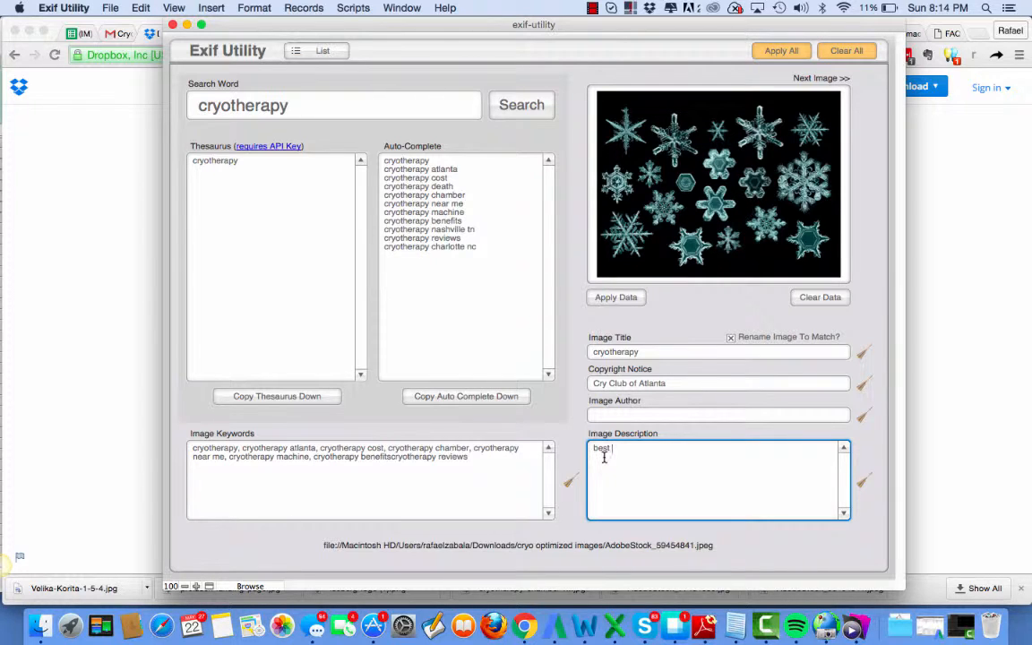
pyautogui.write('best')
pyautogui.write('cryotherapy')
pyautogui.press('super+z')
# Change the snowflake image's title to "atlanta cryotherapy".
pyautogui.click(639, 352)
pyautogui.write('atlanta')
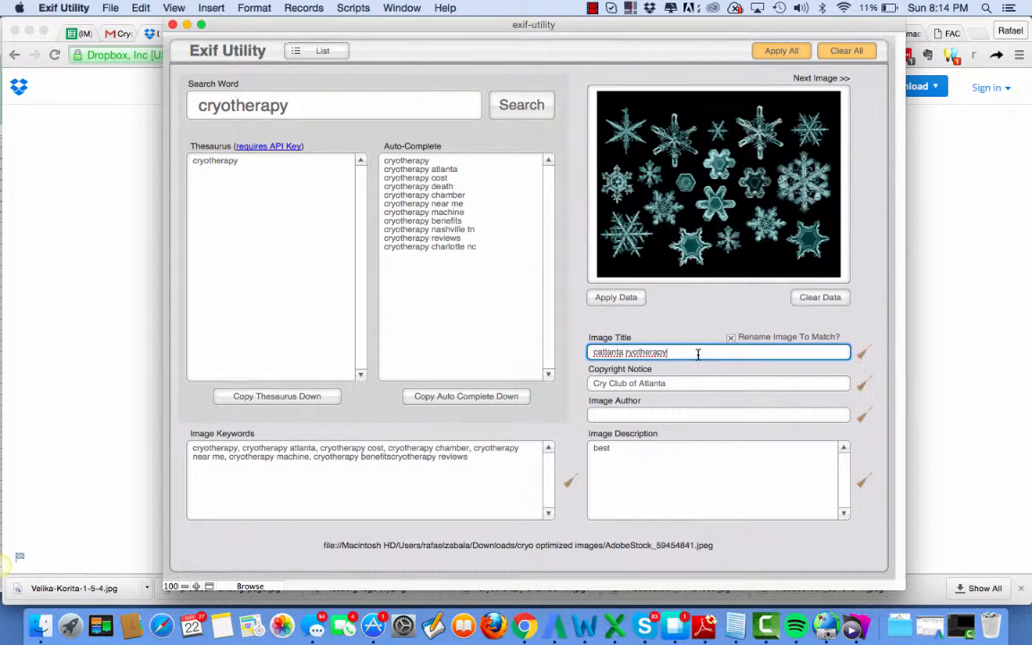
pyautogui.moveTo(627, 352); pyautogui.dragTo(572, 352)
pyautogui.press('BackSpace')
pyautogui.write('atlanta cr')
pyautogui.press('Return')
# Copy the image title into the description after "best" so that it reads "best atlanta cryotherapy".
pyautogui.click(680, 353)
pyautogui.moveTo(681, 352); pyautogui.dragTo(591, 351)
pyautogui.press('super+c')
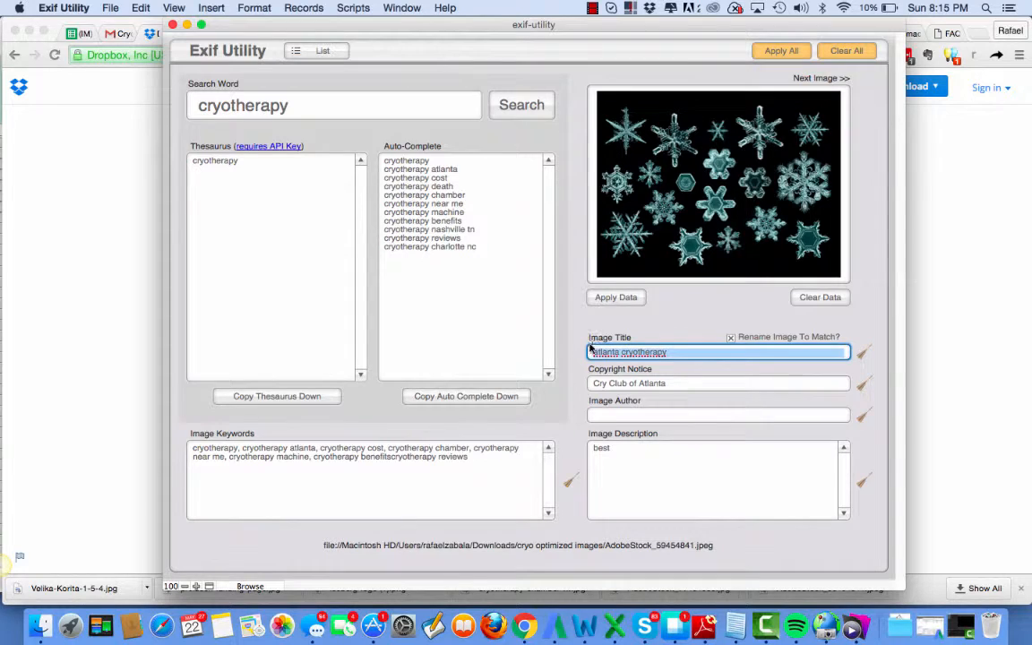
pyautogui.click(624, 450)
pyautogui.press('super+v')
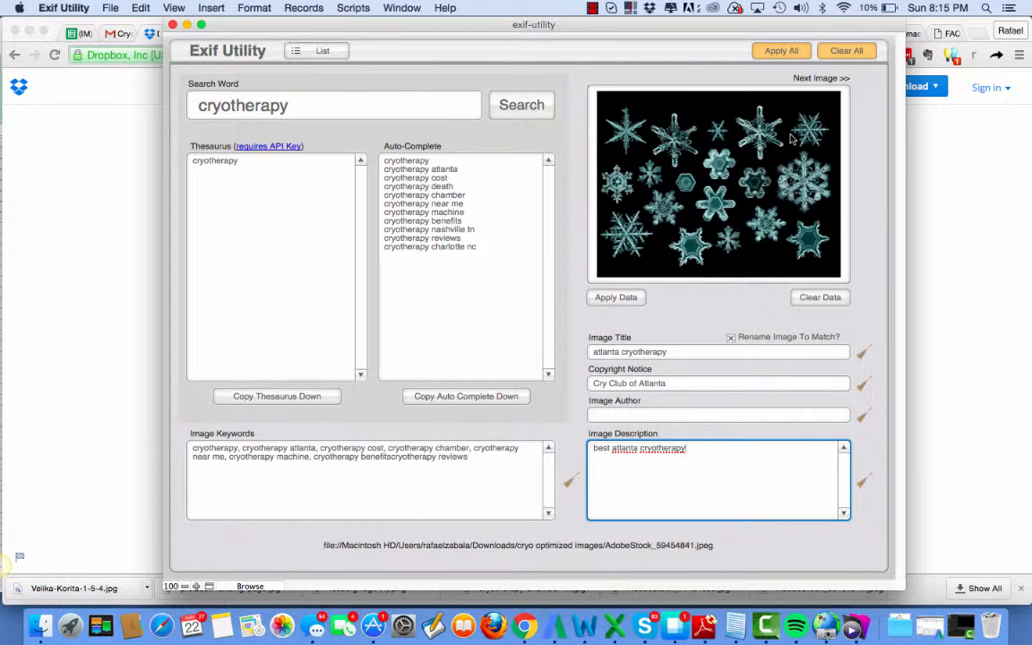
# Advance to the next image, then switch to the Excel keyword list and copy "cryo chamber".
pyautogui.click(839, 80)
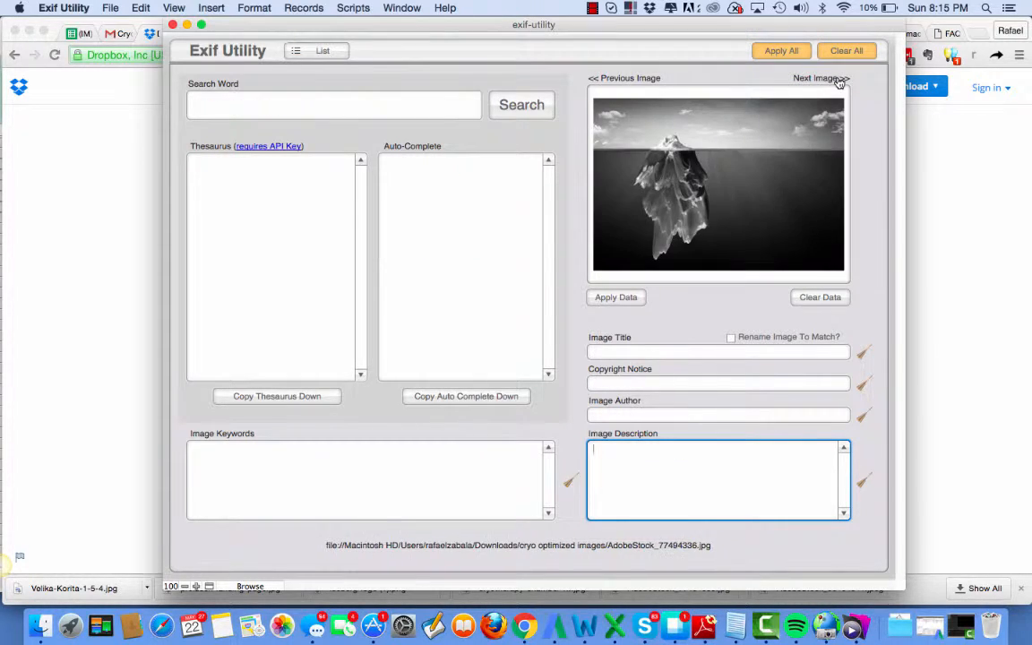
pyautogui.click(614, 624)
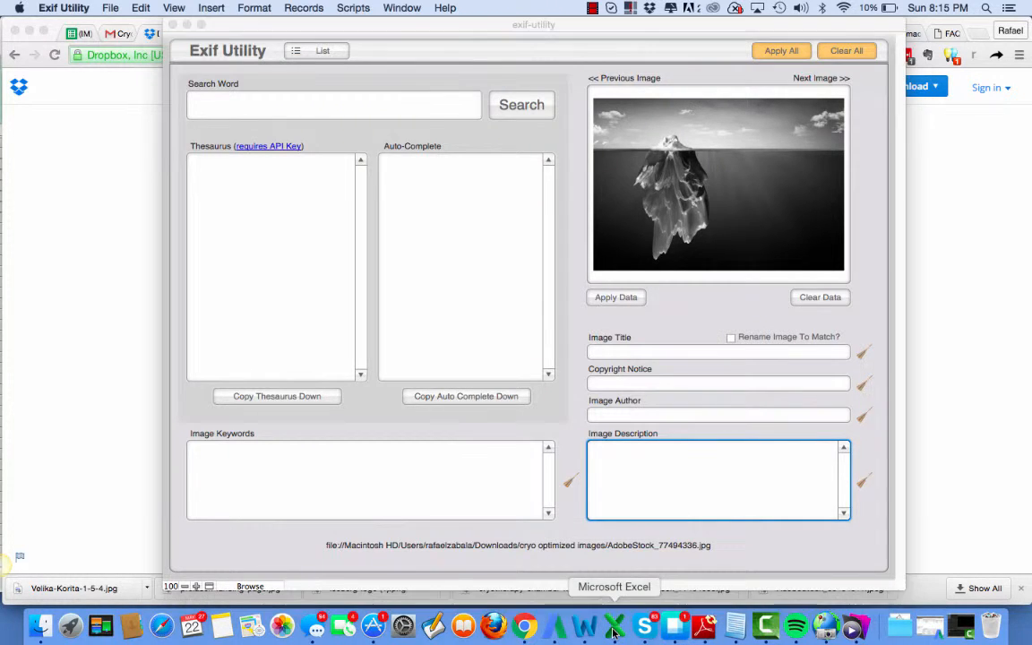
pyautogui.click(178, 175)
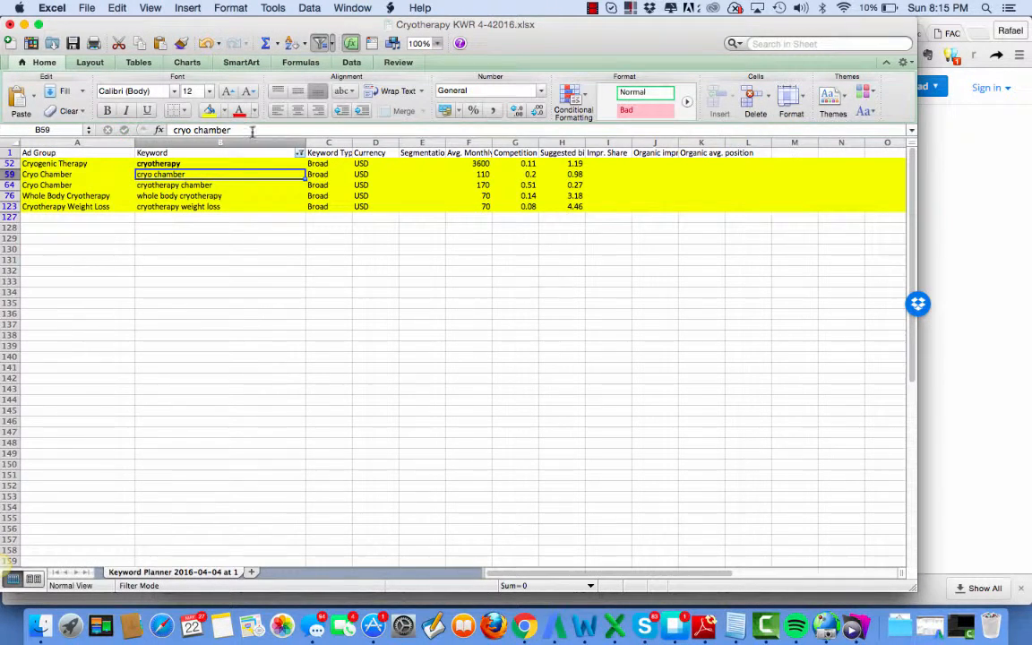
pyautogui.click(923, 384)
# Return to Exif Utility, search for "cryo chamber" and copy the auto-complete suggestions into the iceberg image's keywords.
pyautogui.click(858, 629)
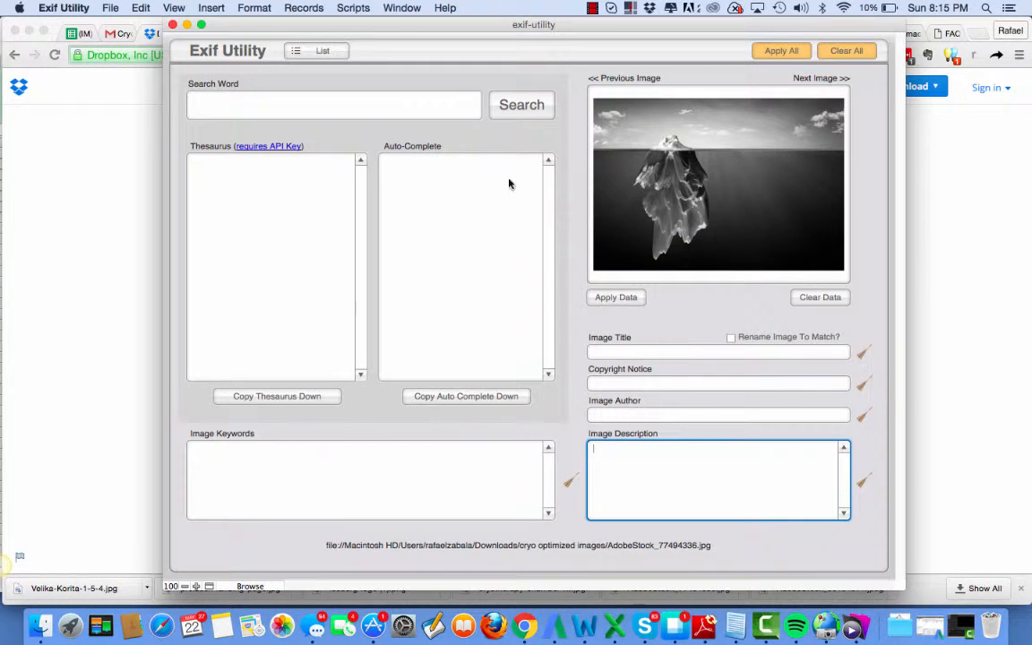
pyautogui.click(420, 105)
pyautogui.write('cryo chamber')
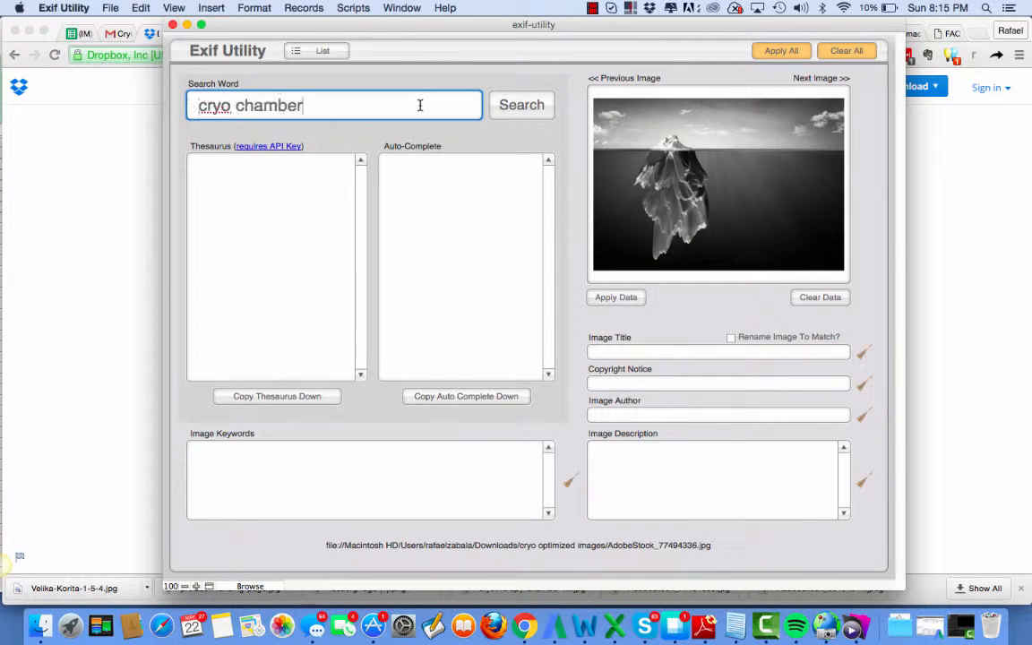
pyautogui.click(519, 110)
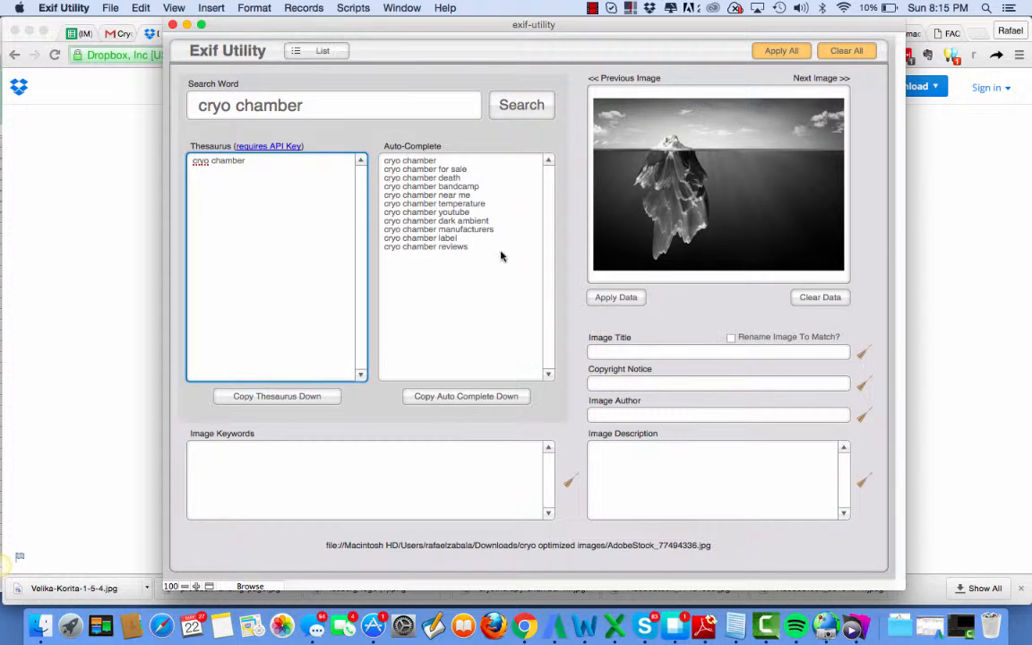
pyautogui.click(467, 397)
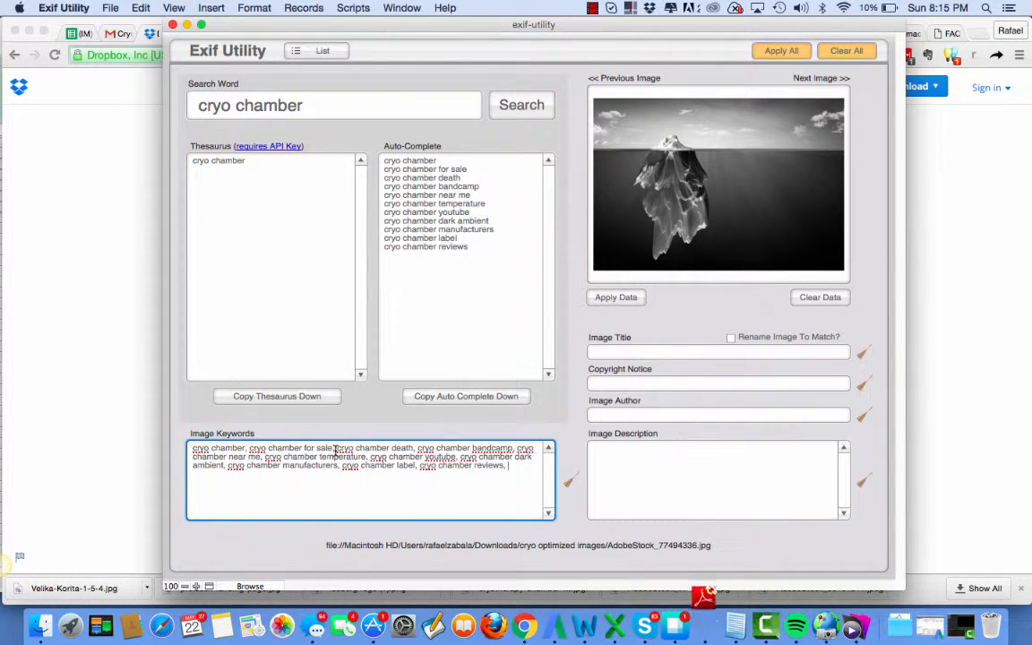
# Remove the for sale, death, bandcamp, dark ambient, manufacturers, label and reviews phrases from the iceberg image's keywords.
pyautogui.moveTo(415, 447); pyautogui.dragTo(336, 448)
pyautogui.press('BackSpace')
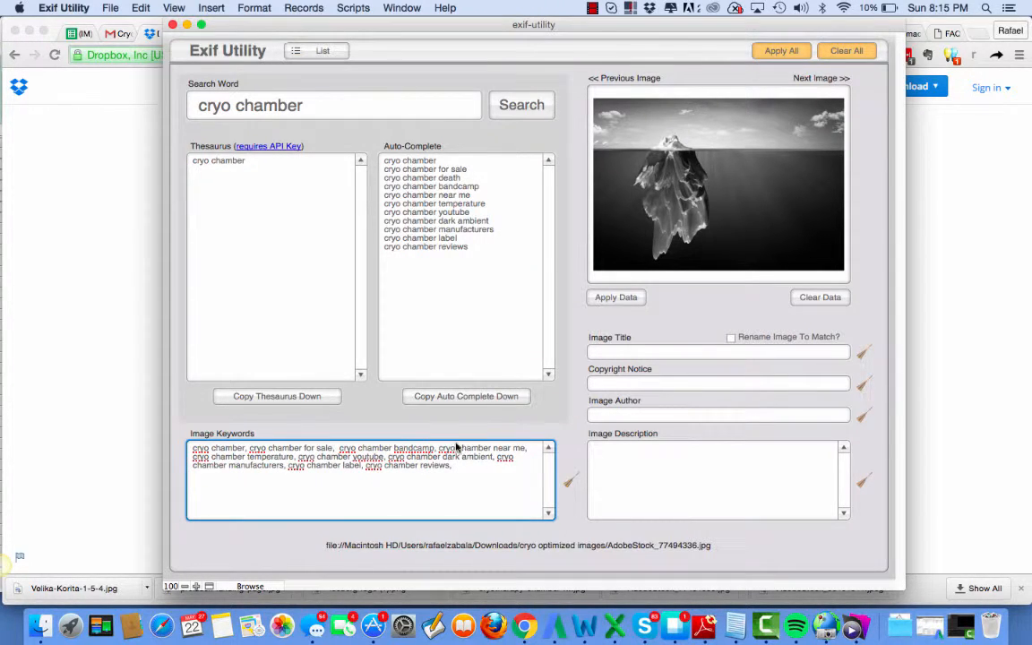
pyautogui.moveTo(437, 448); pyautogui.dragTo(247, 447)
pyautogui.press('BackSpace')
pyautogui.press('BackSpace')
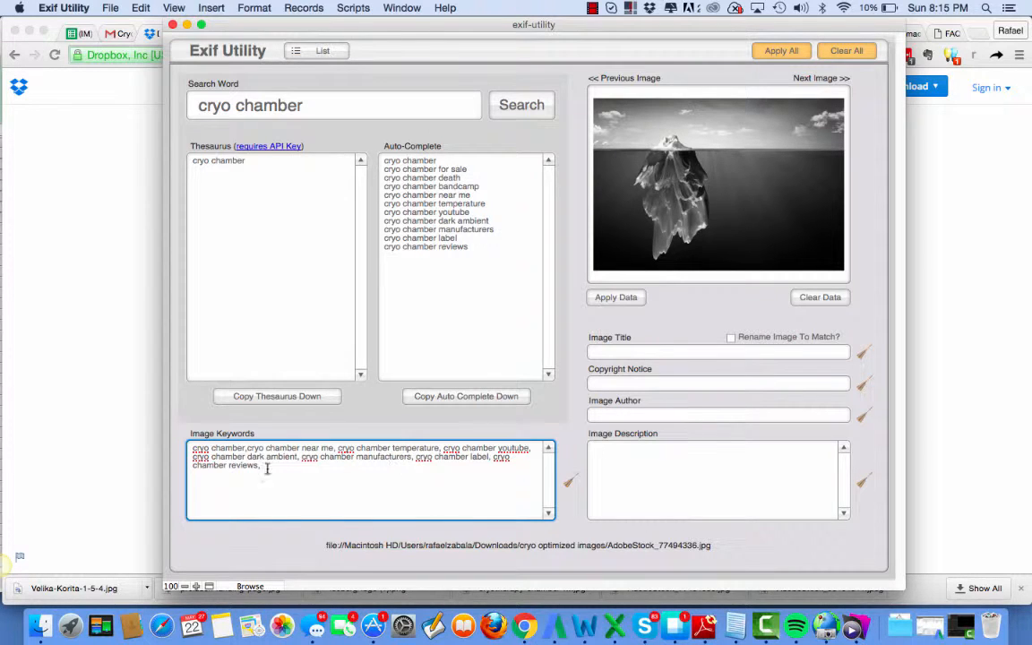
pyautogui.moveTo(263, 467); pyautogui.dragTo(186, 462)
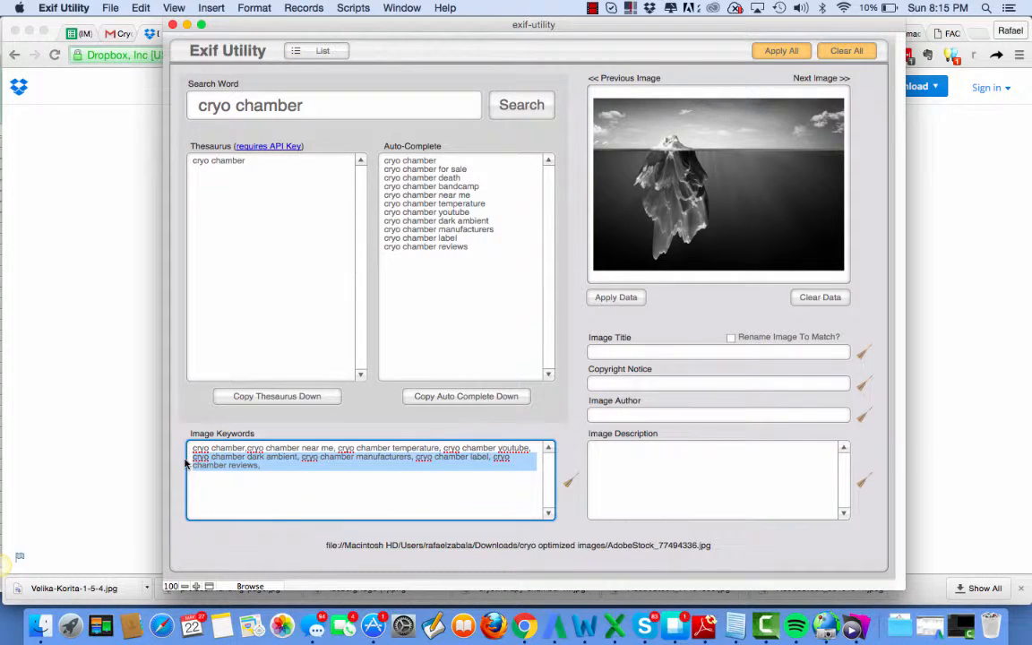
pyautogui.press('BackSpace')
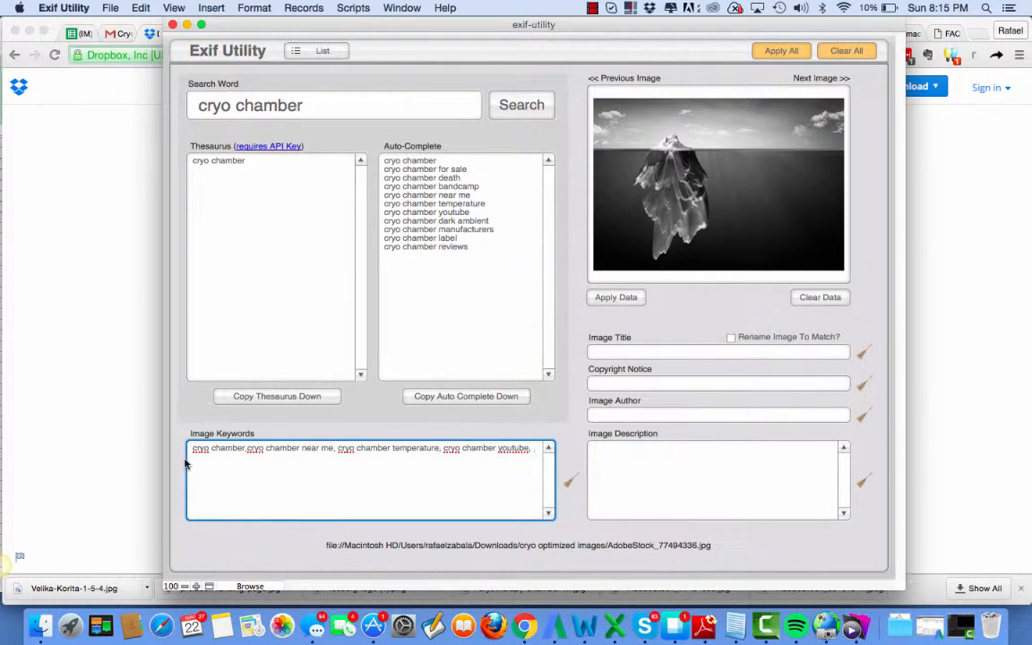
# Title the iceberg image "Atlanta cryo chamber" and reuse the title in the description so that it reads "Top Atlanta cryo chamber".
pyautogui.click(618, 352)
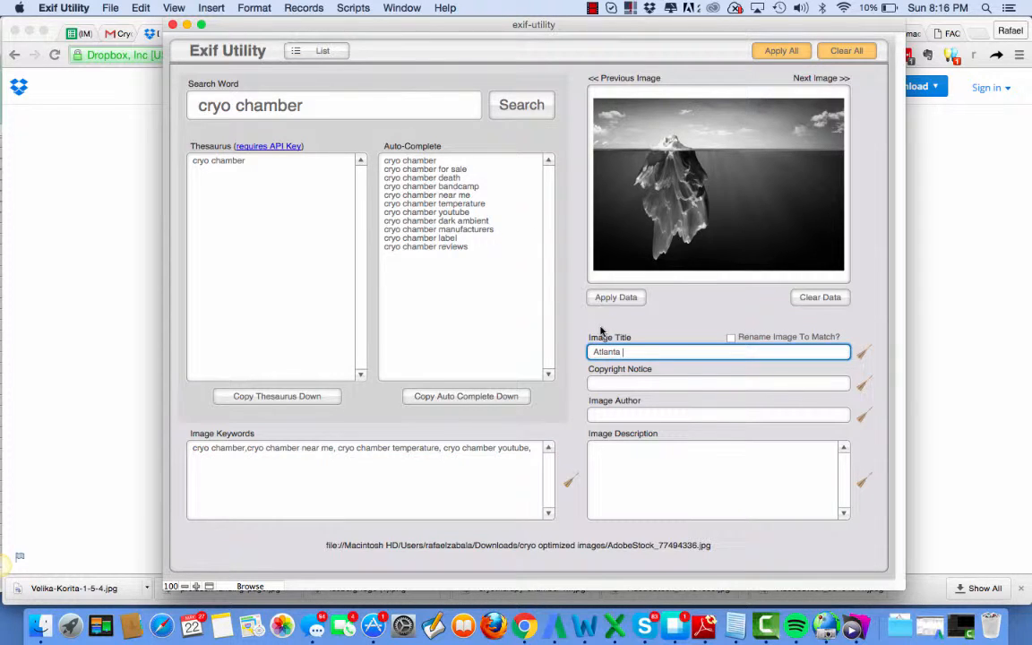
pyautogui.write('cryo chamber')
pyautogui.click(617, 446)
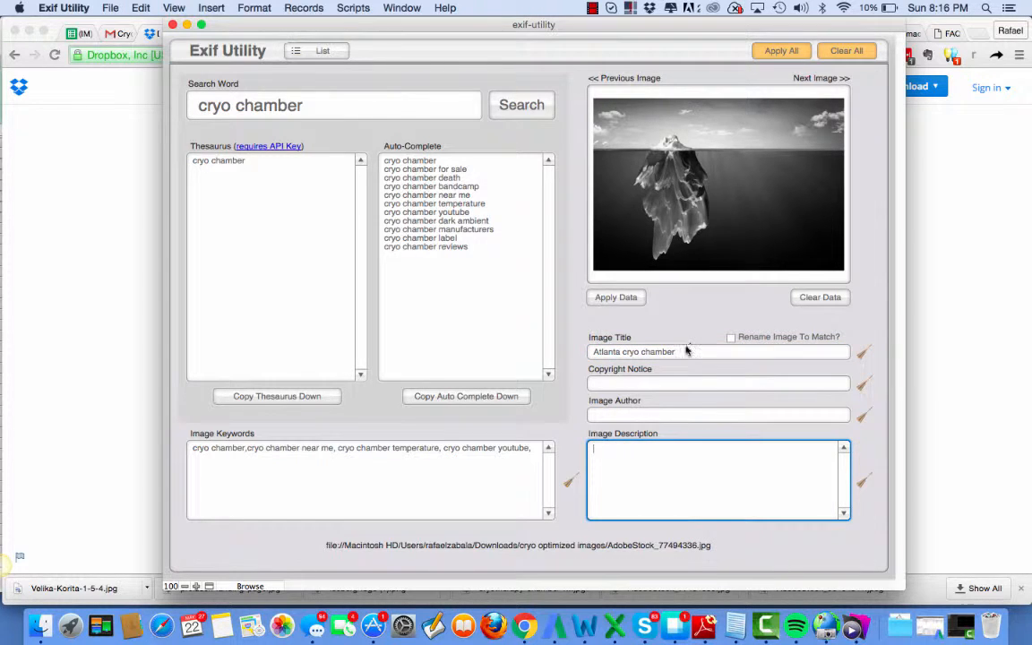
pyautogui.tripleClick(591, 351)
pyautogui.press('super+c')
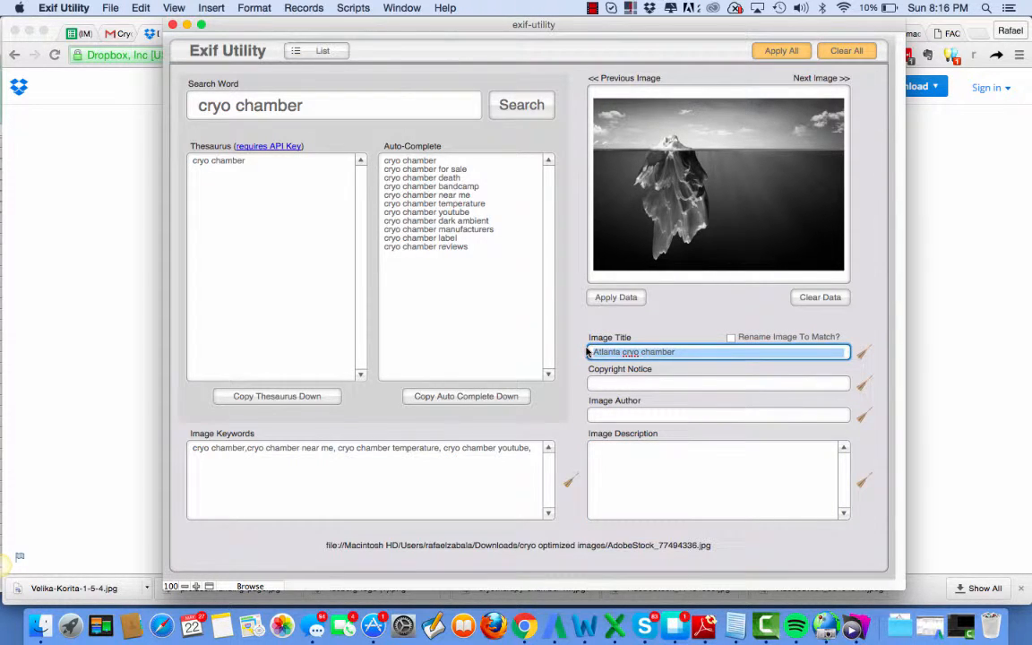
pyautogui.click(605, 450)
pyautogui.press('super+v')
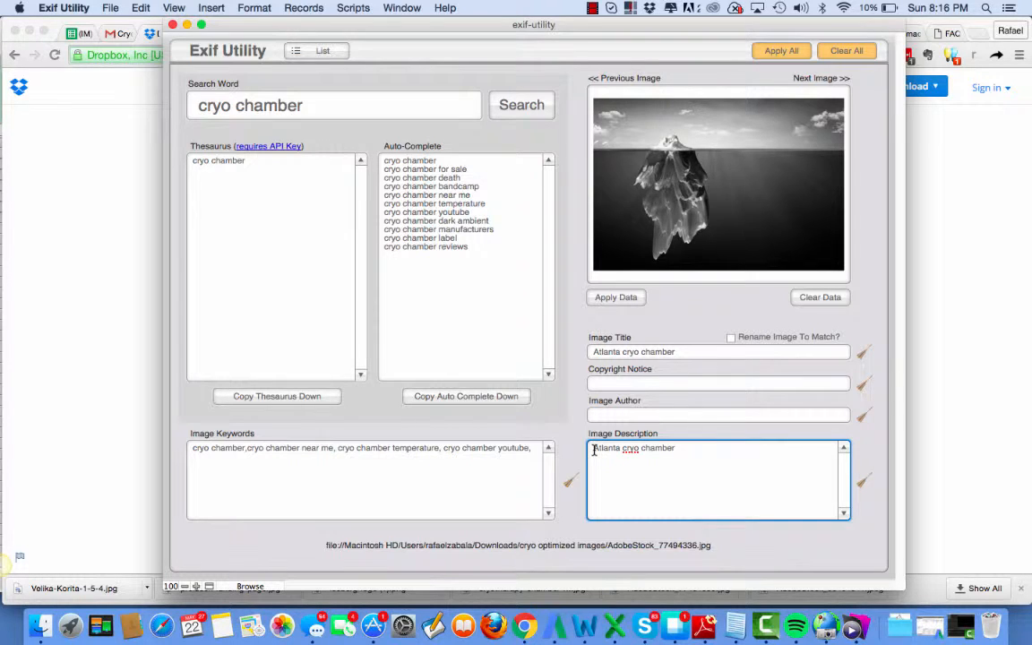
pyautogui.click(592, 448)
pyautogui.write('Top')
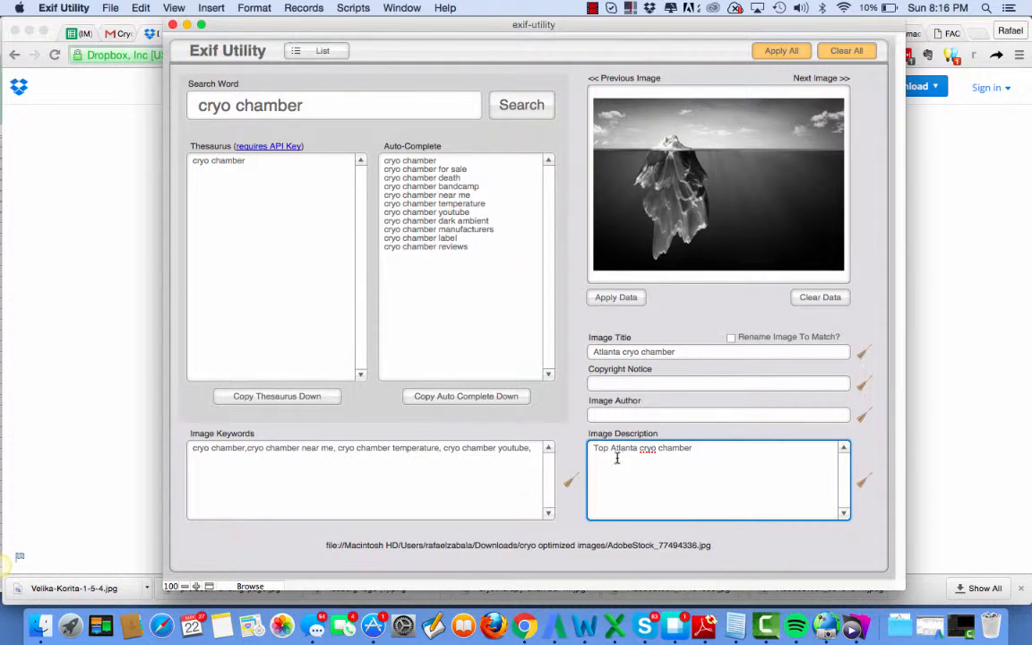
# Set the iceberg image's copyright notice to "Cryo Club of Atlanta" and advance to the next image.
pyautogui.click(610, 382)
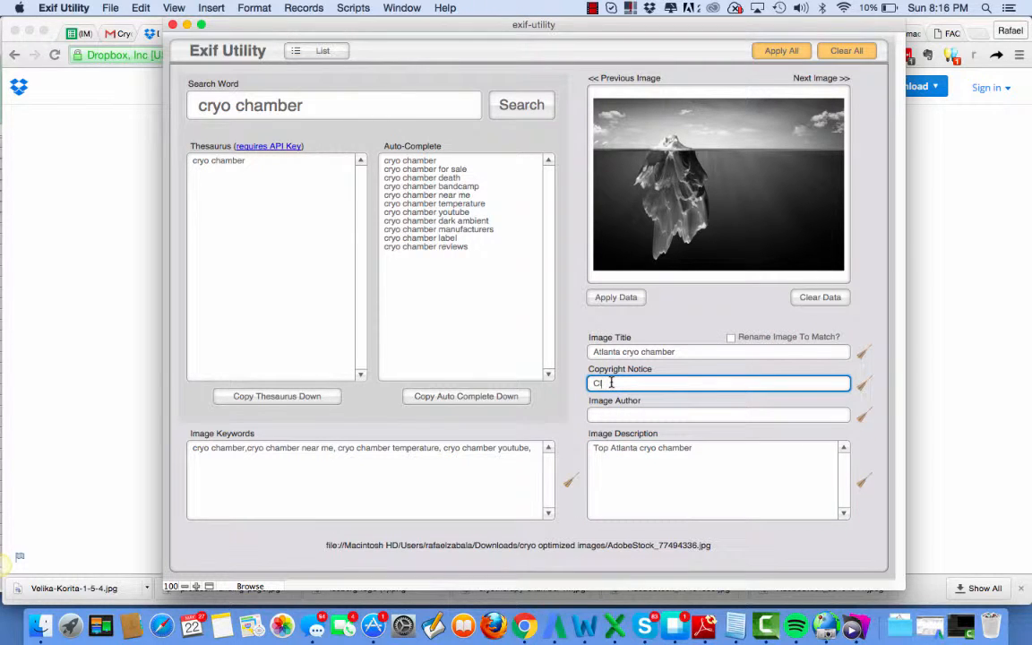
pyautogui.write('Cryo Club of Atlanta')
pyautogui.click(822, 78)
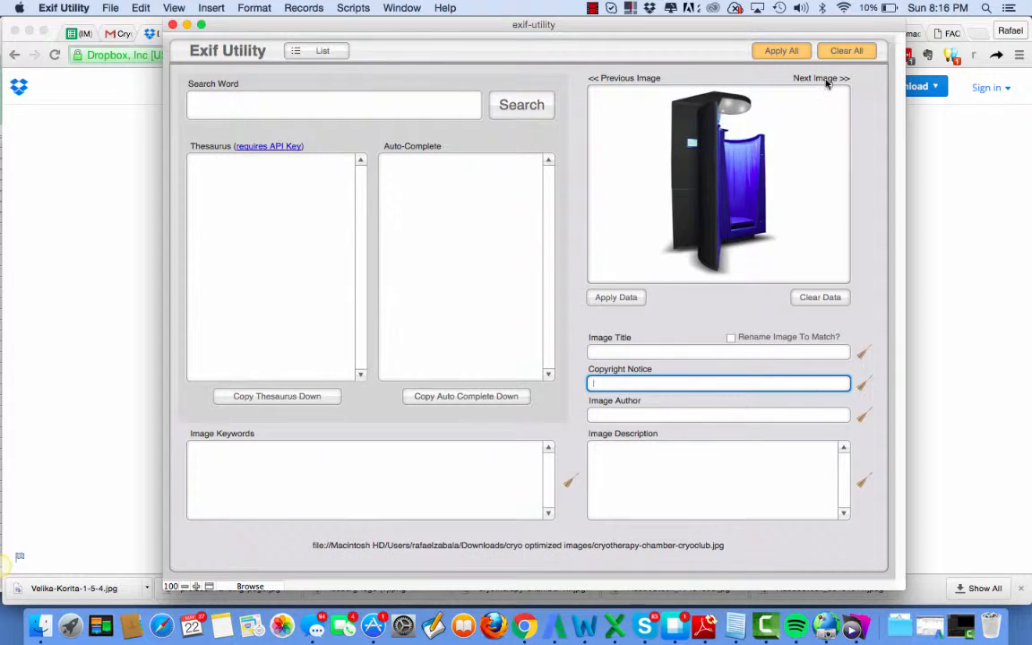
# Switch to the Excel keyword list, copy "cryotherapy chamber" and return to Exif Utility.
pyautogui.click(614, 625)
pyautogui.click(190, 185)
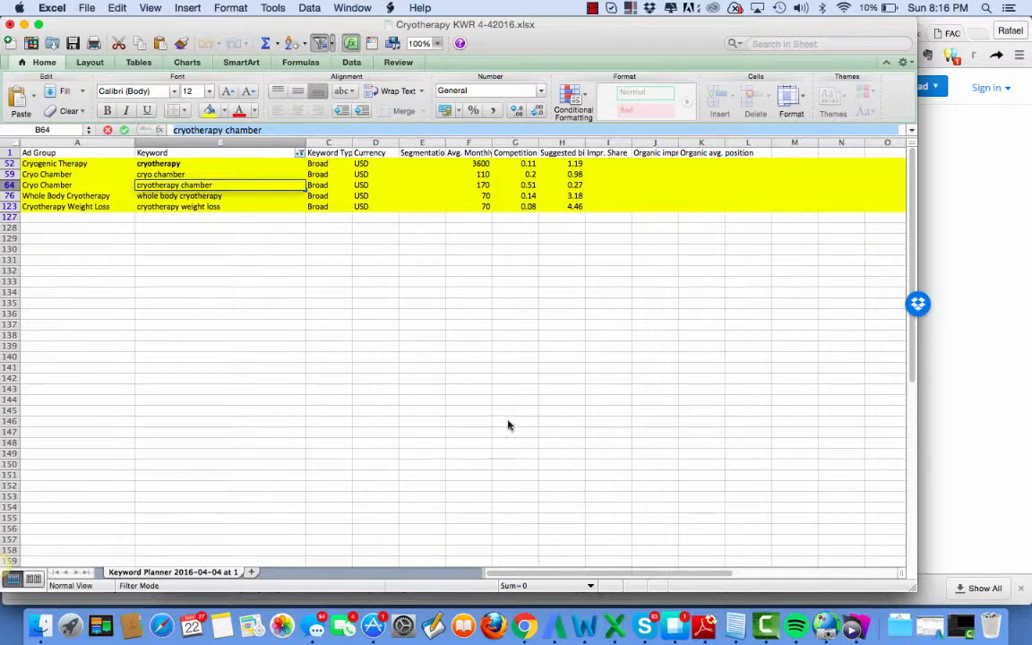
pyautogui.click(942, 486)
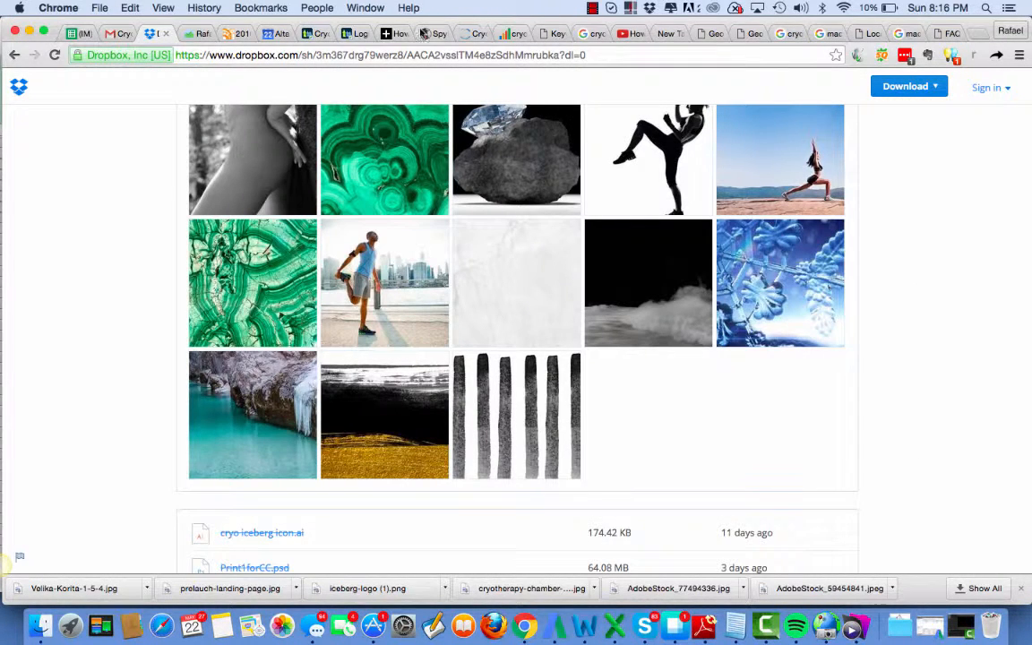
pyautogui.click(861, 620)
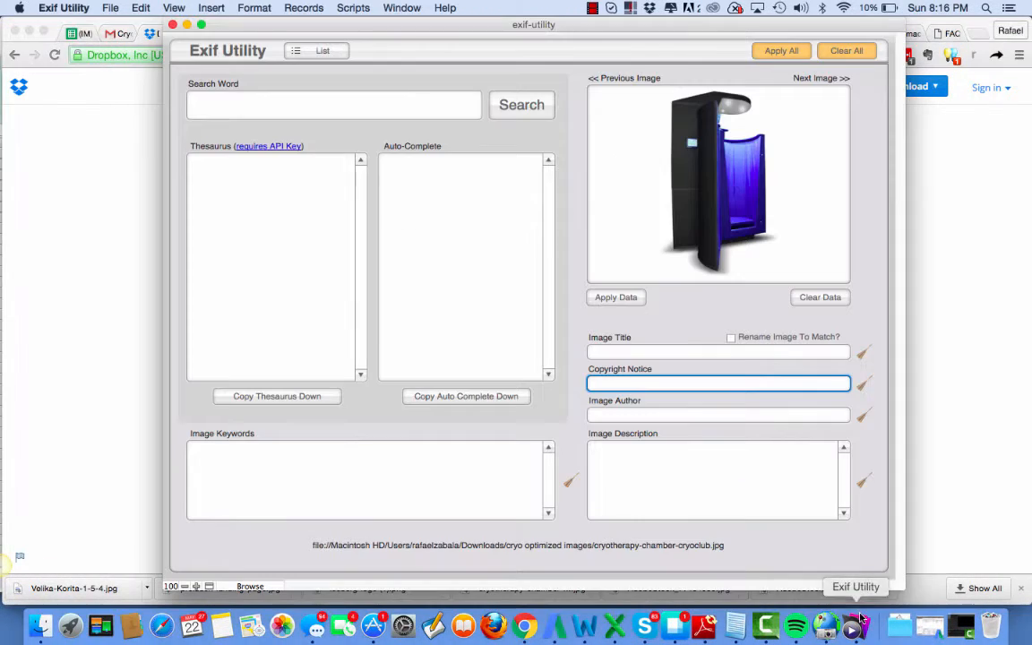
# Search for "cryotherapy chamber" and copy the auto-complete suggestions into the chamber image's keywords.
pyautogui.click(404, 108)
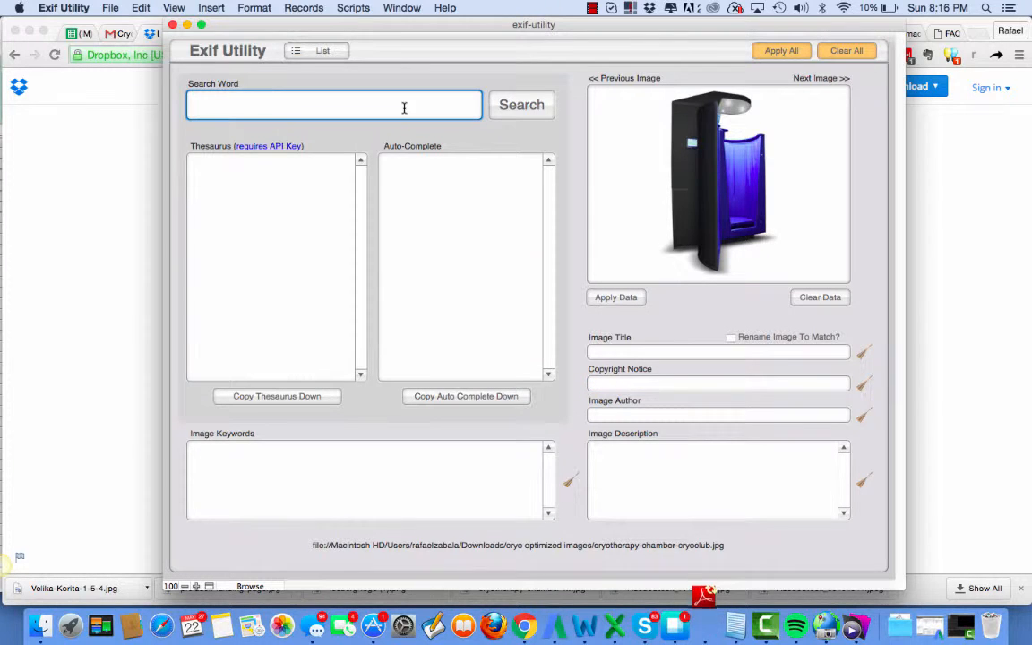
pyautogui.write('cryotherapy chamber')
pyautogui.click(519, 106)
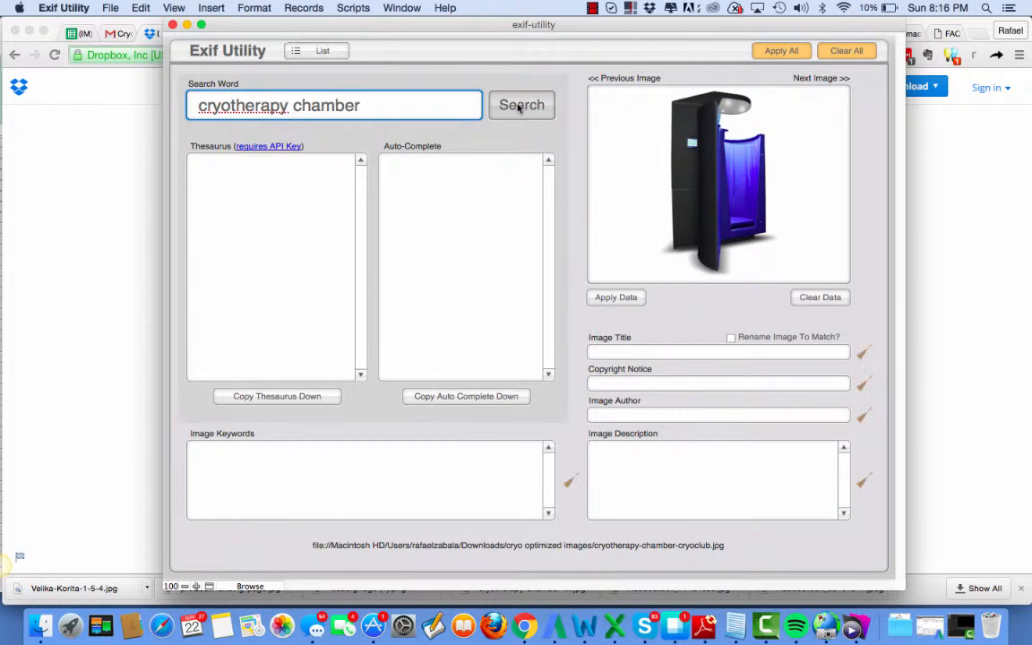
pyautogui.click(452, 397)
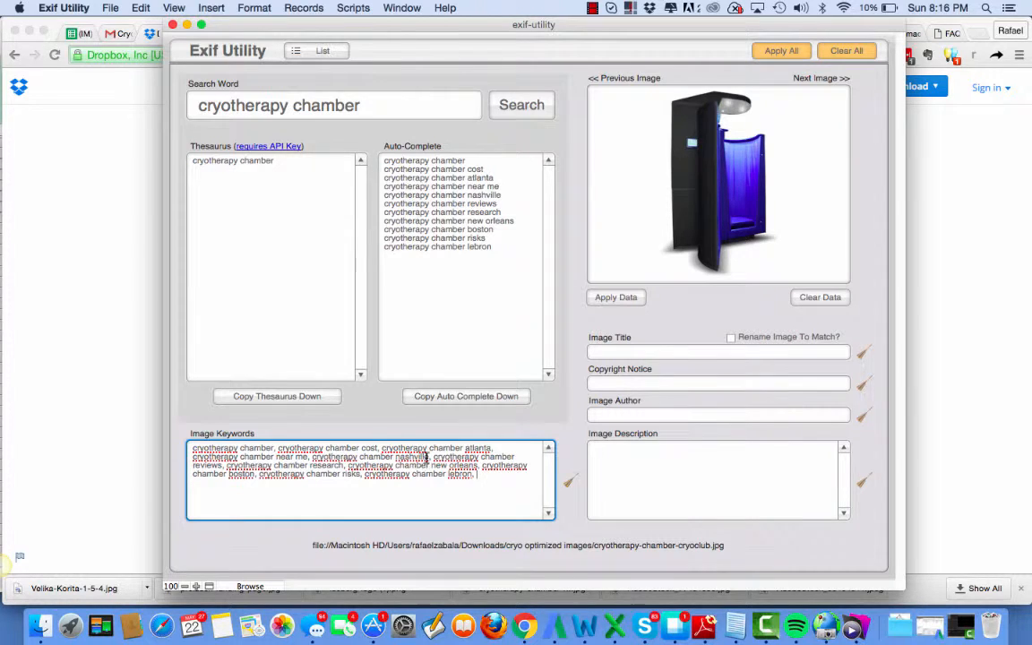
# Remove the nashville, new orleans, boston and lebron phrases from the chamber image's keywords.
pyautogui.moveTo(431, 458); pyautogui.dragTo(312, 457)
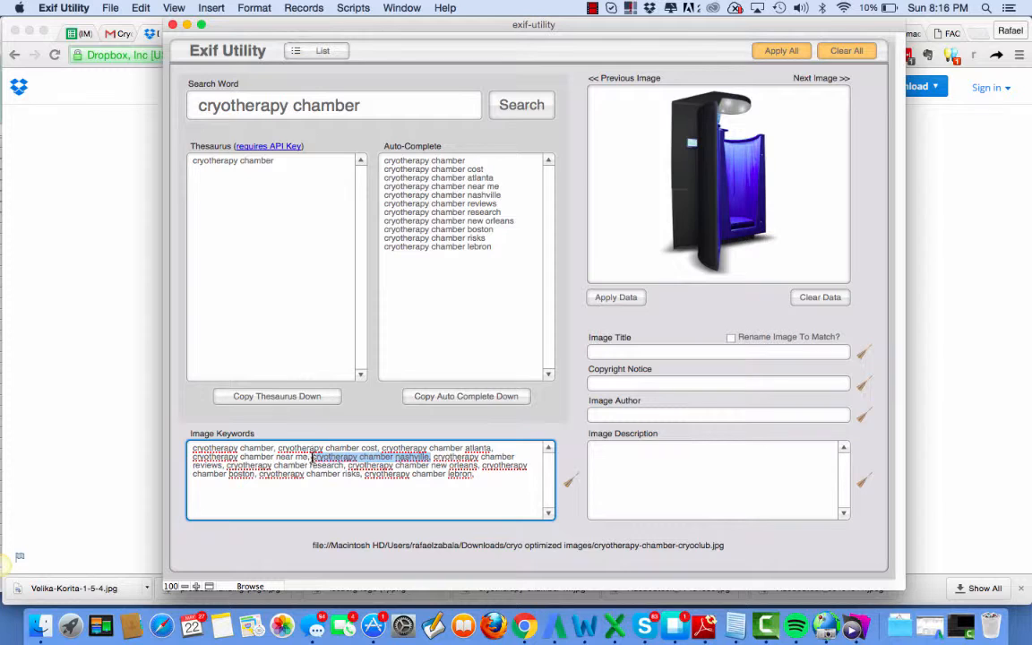
pyautogui.press('BackSpace')
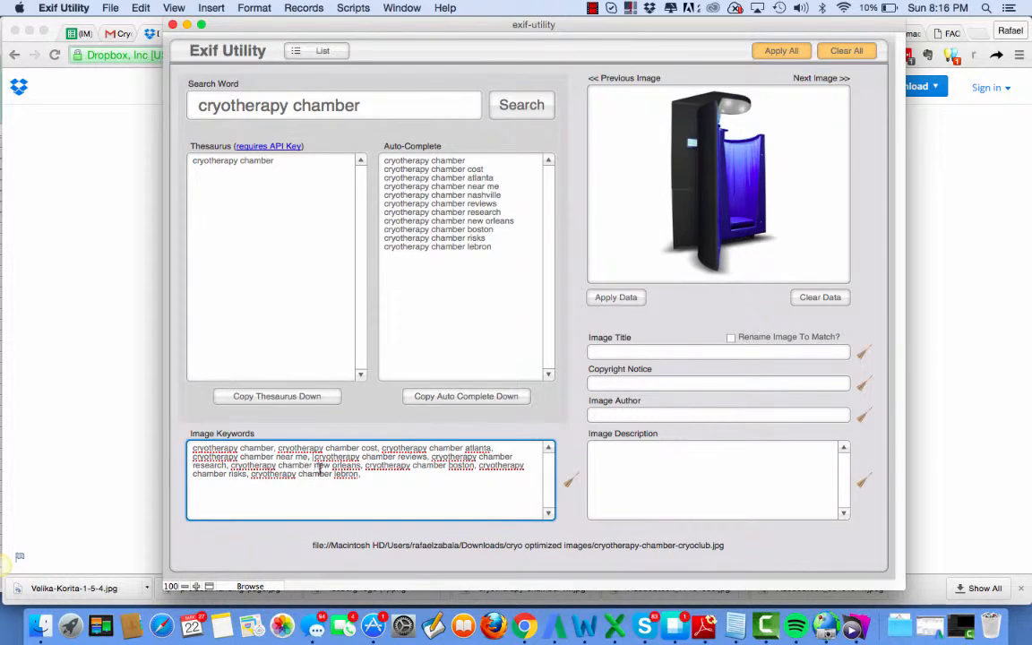
pyautogui.moveTo(363, 466); pyautogui.dragTo(231, 465)
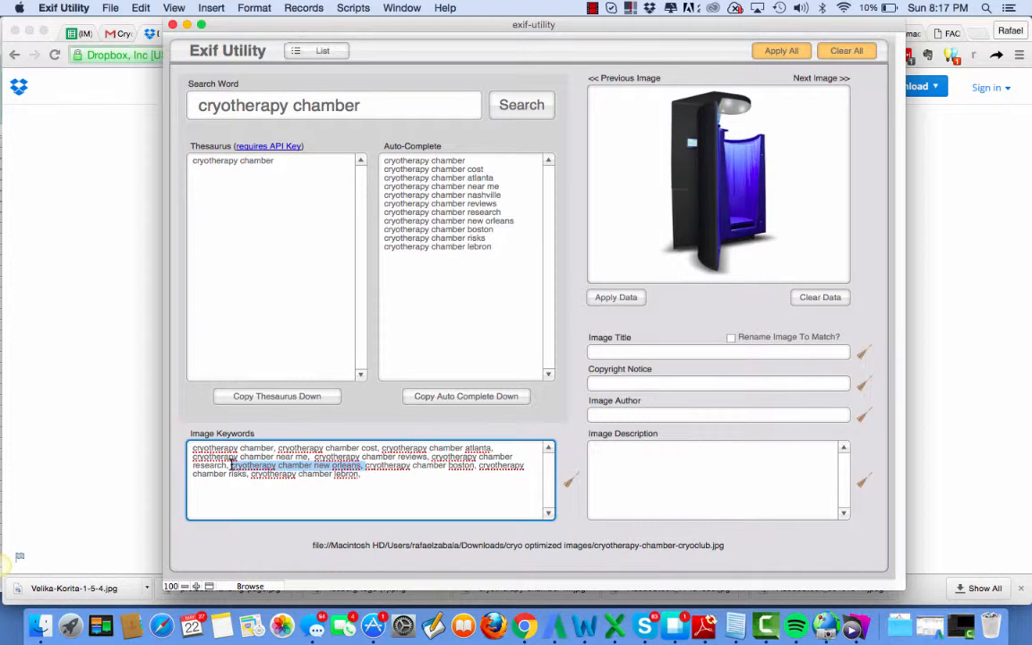
pyautogui.press('BackSpace')
pyautogui.moveTo(343, 466); pyautogui.dragTo(231, 465)
pyautogui.press('BackSpace')
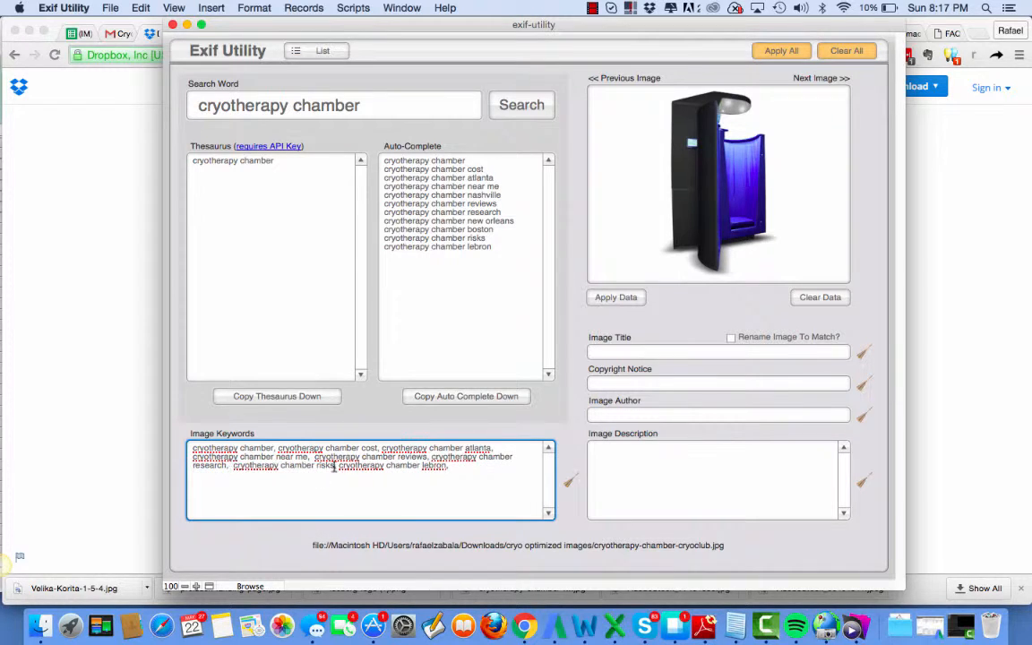
pyautogui.moveTo(448, 465); pyautogui.dragTo(339, 465)
pyautogui.press('BackSpace')
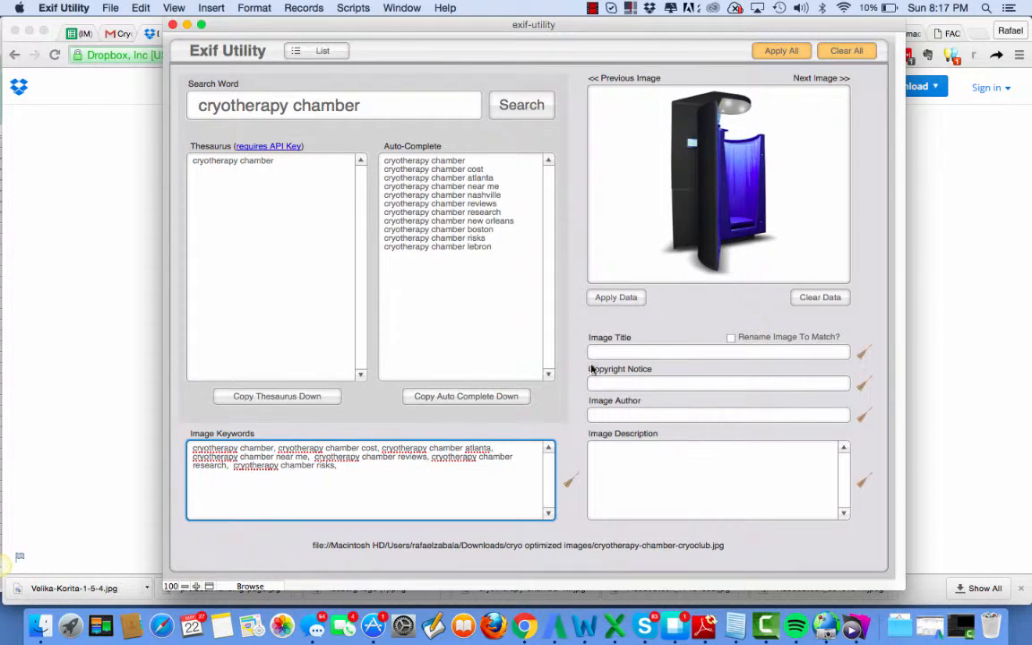
# Title the chamber image "atlanta cryotherapy chamber" and copy the title into the description after "Best".
pyautogui.click(600, 352)
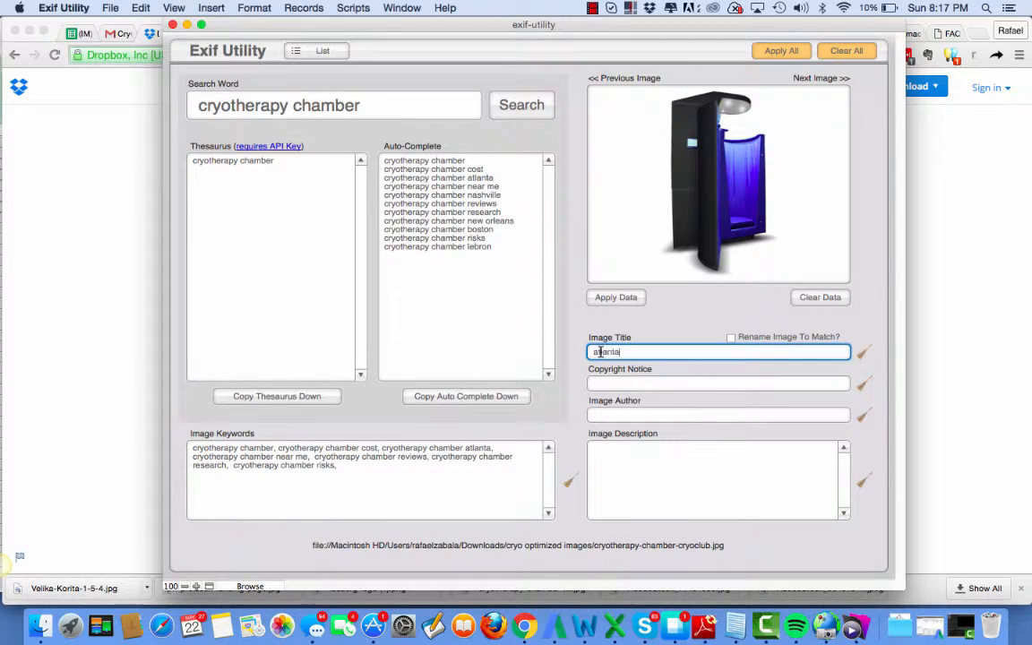
pyautogui.write('atlanta')
pyautogui.write('cryotherapy chamber')
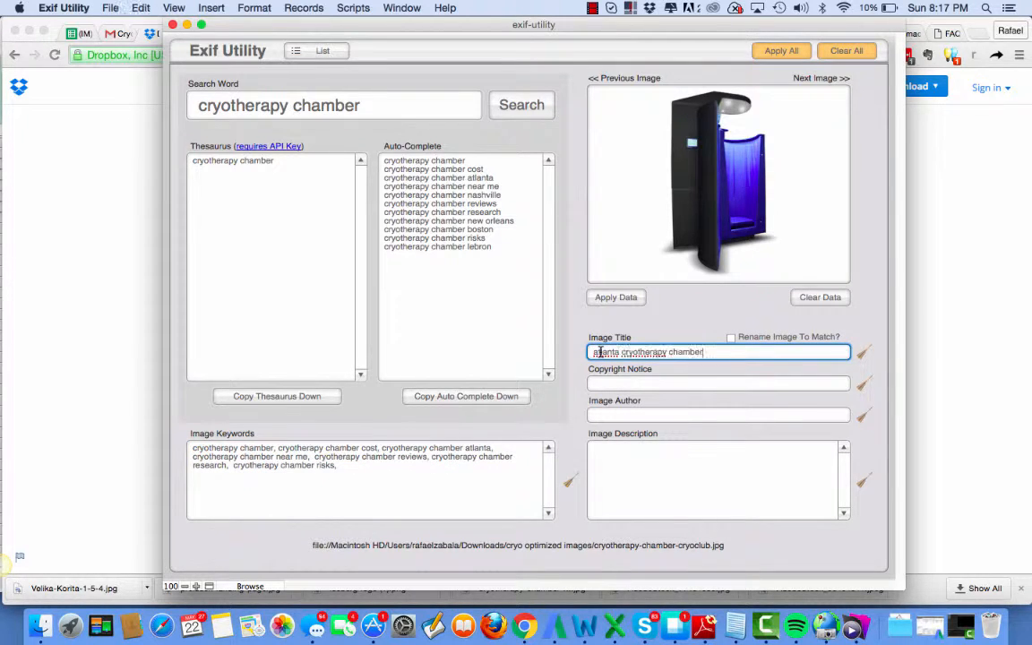
pyautogui.click(630, 455)
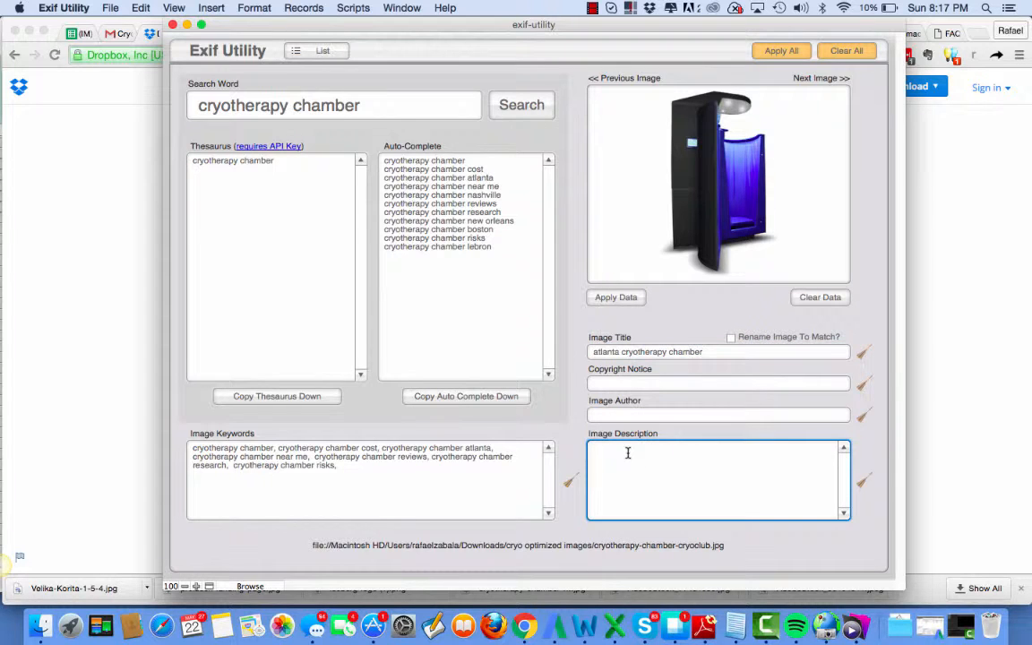
pyautogui.click(724, 352)
pyautogui.moveTo(724, 353); pyautogui.dragTo(606, 343)
pyautogui.press('cmd+c')
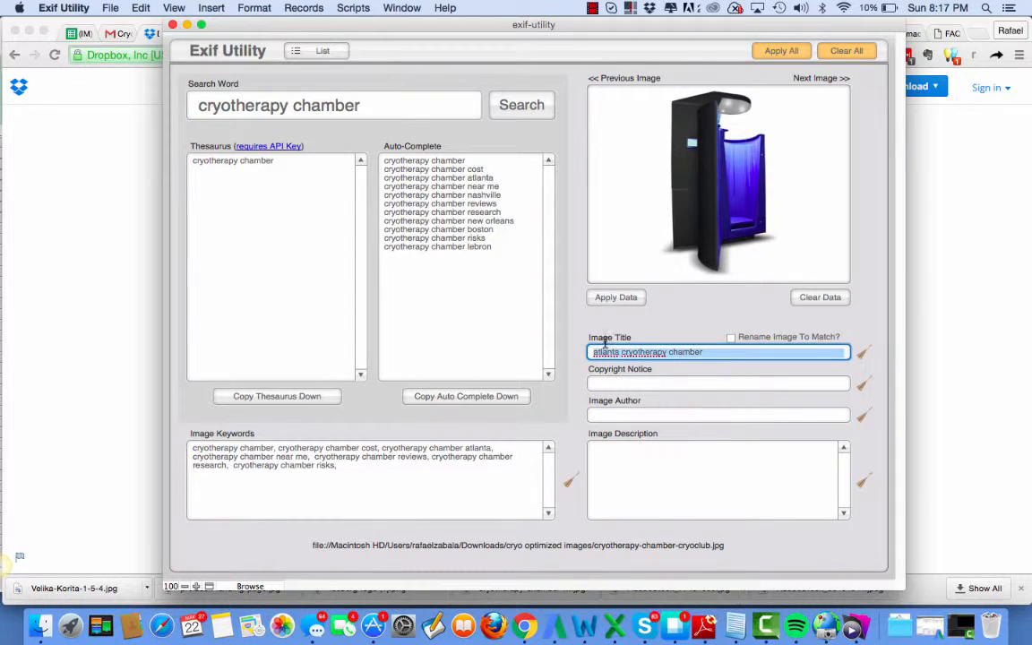
pyautogui.click(596, 466)
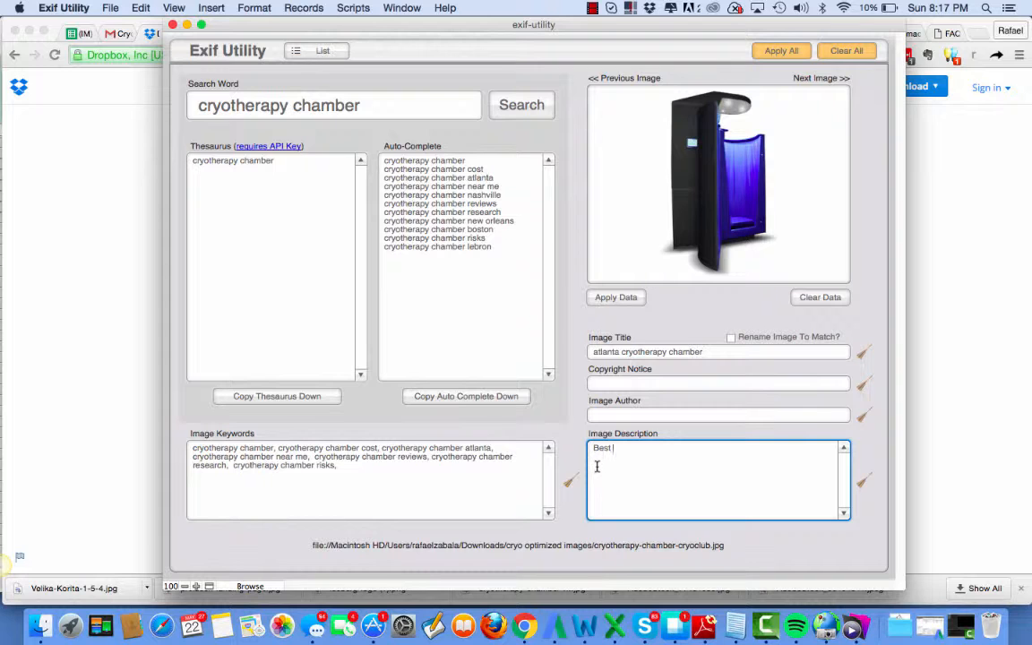
pyautogui.write('Best')
pyautogui.press('cmd+v')
# Set the chamber image's copyright notice to "Cryo Club of Atlanta" and advance to the next image.
pyautogui.click(598, 382)
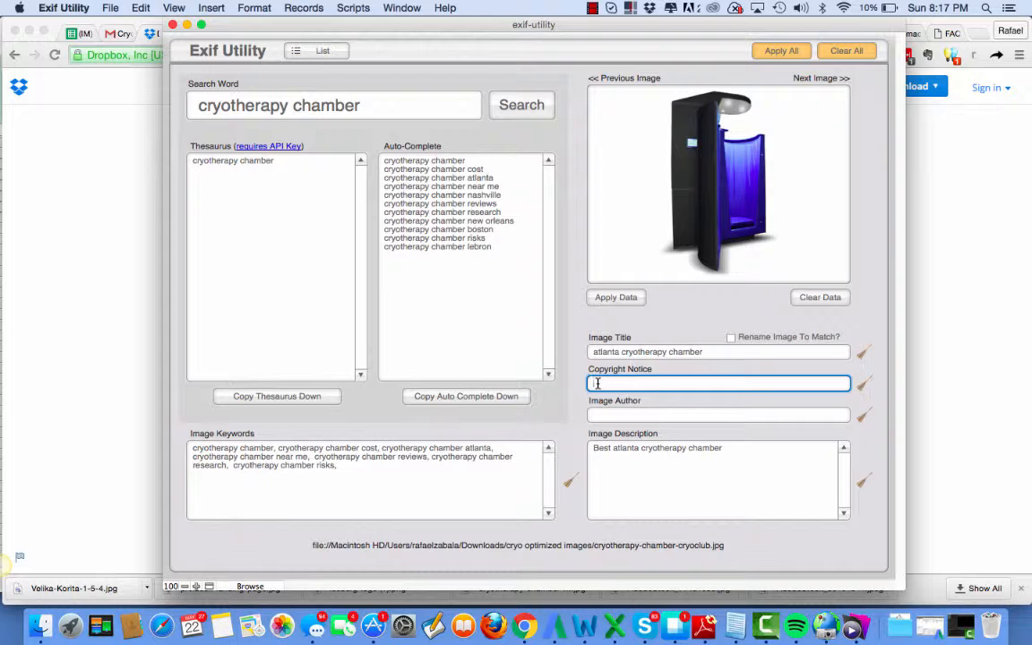
pyautogui.write('Cryo Club of Atlanta')
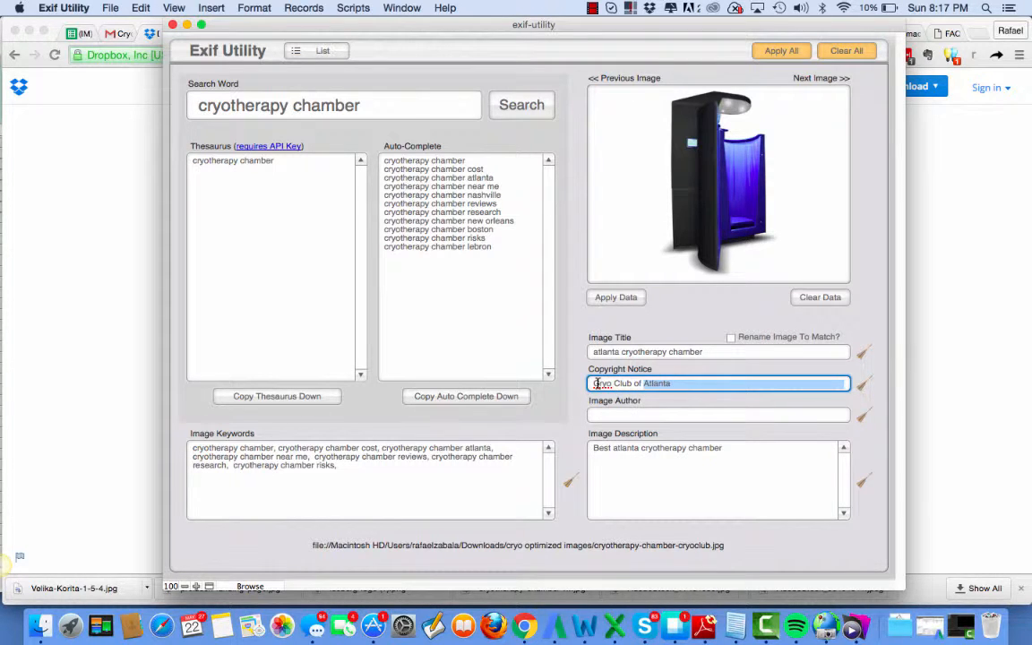
pyautogui.click(658, 477)
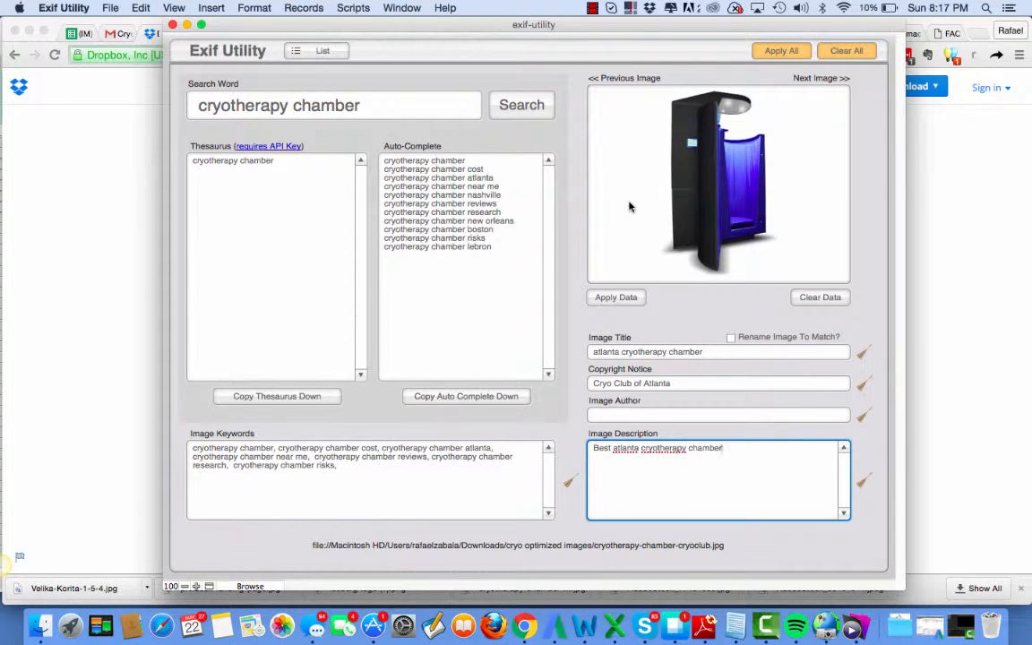
pyautogui.click(822, 78)
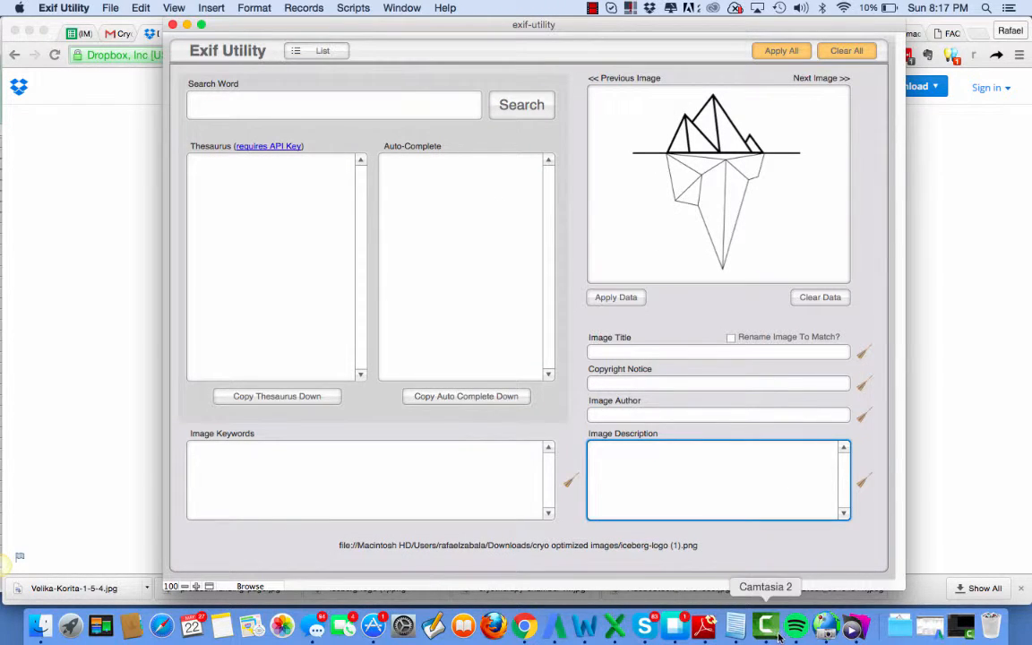
# Switch to the Excel keyword list, copy "whole body cryotherapy" and return to Exif Utility.
pyautogui.click(615, 625)
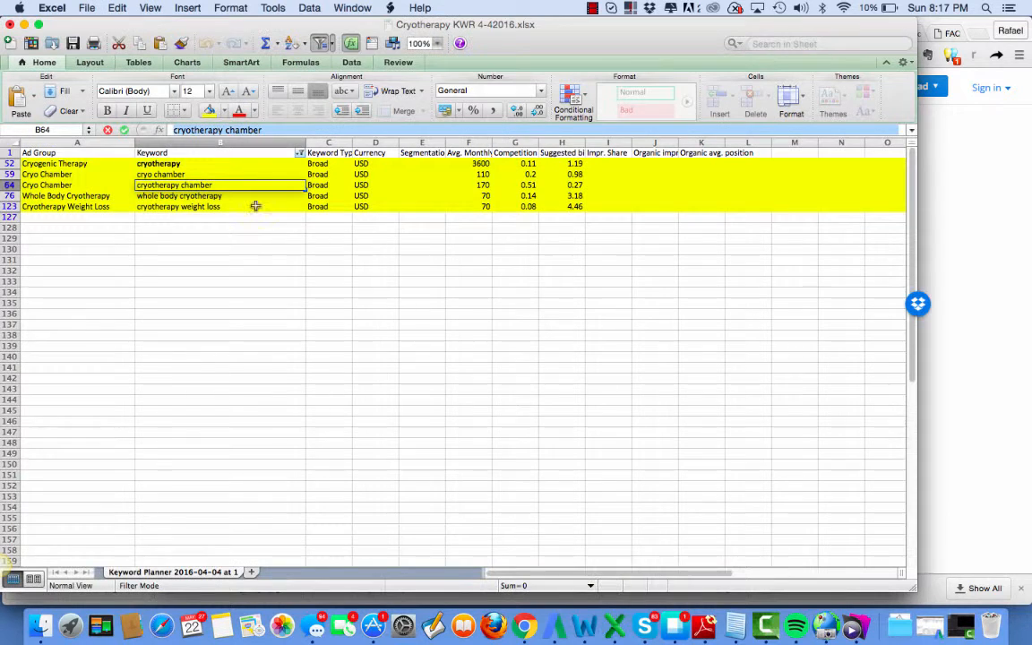
pyautogui.click(215, 196)
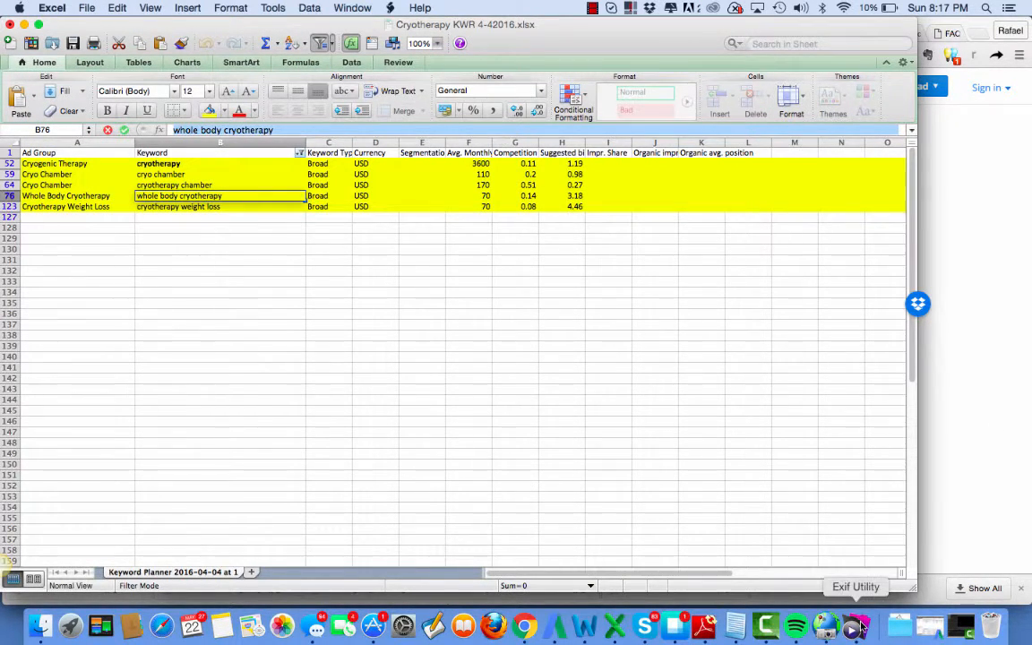
pyautogui.click(852, 618)
# Search for "whole body cryotherapy" and copy the auto-complete suggestions into the iceberg logo's keywords.
pyautogui.click(318, 109)
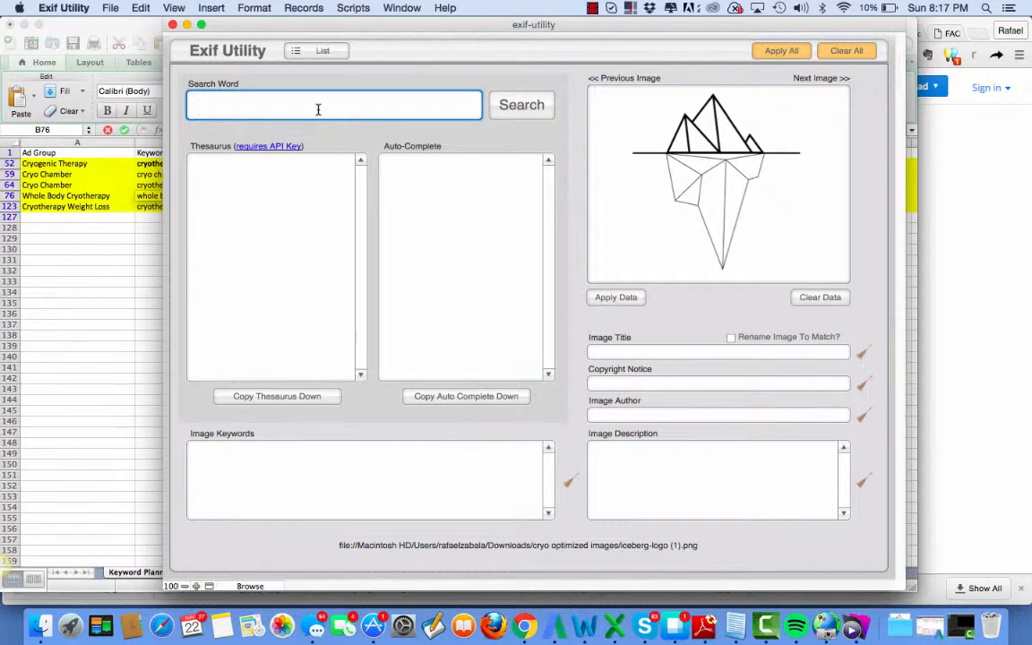
pyautogui.write('whole body cryotherapy')
pyautogui.click(519, 105)
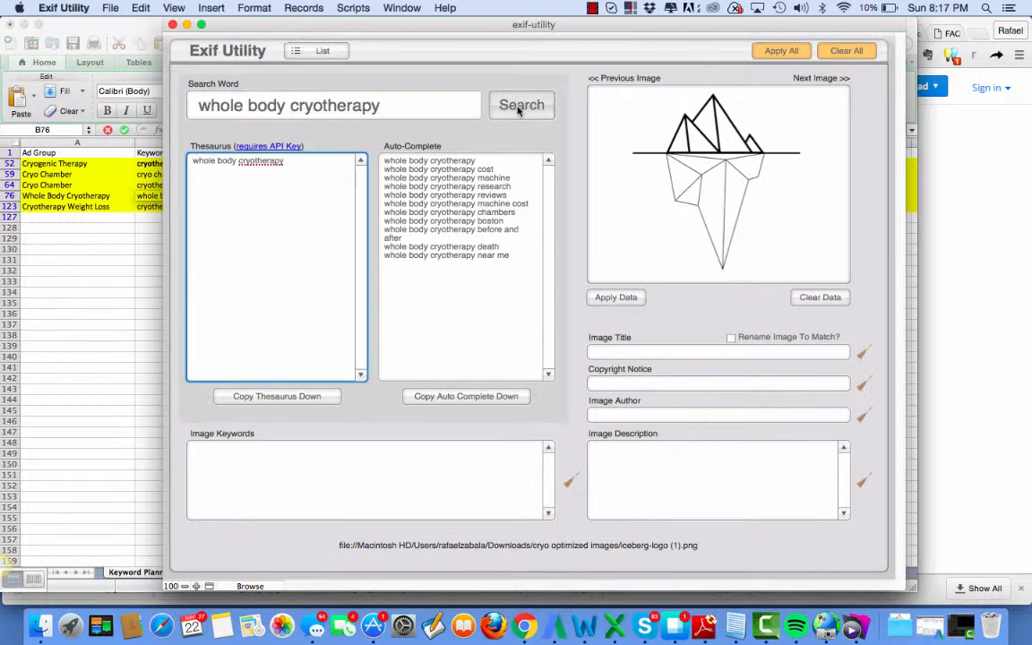
pyautogui.click(468, 396)
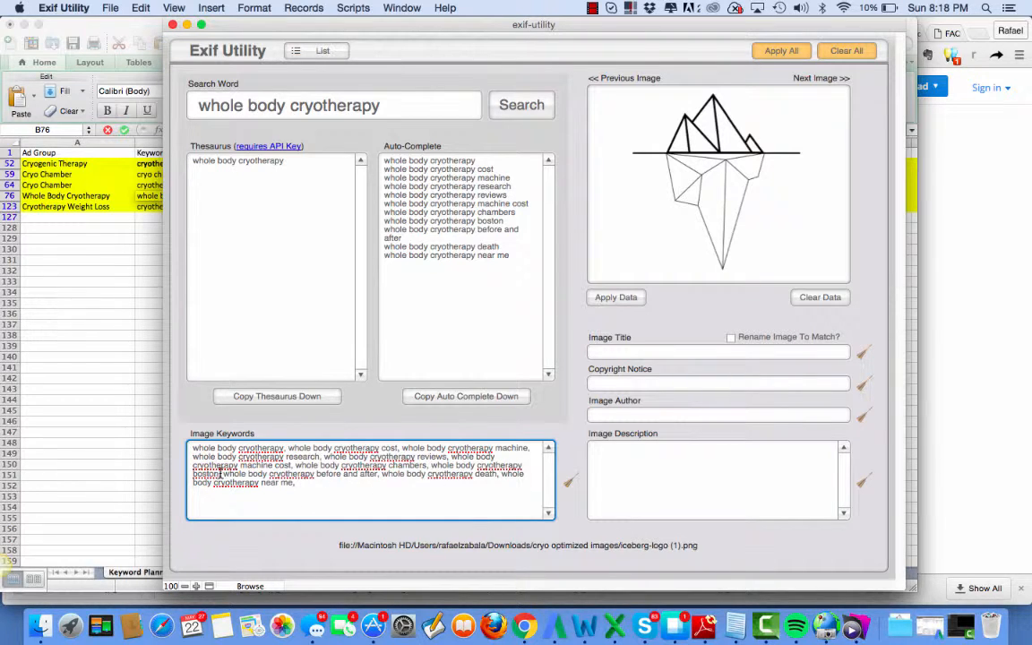
# Remove the boston and death phrases from the iceberg logo's keywords.
pyautogui.moveTo(220, 473); pyautogui.dragTo(432, 465)
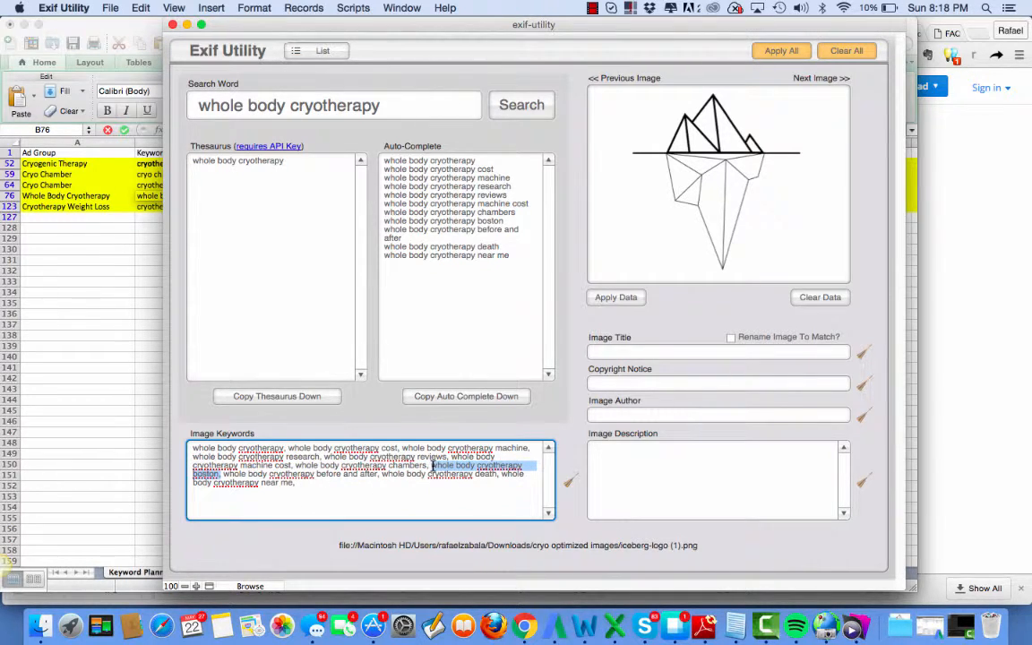
pyautogui.press('BackSpace')
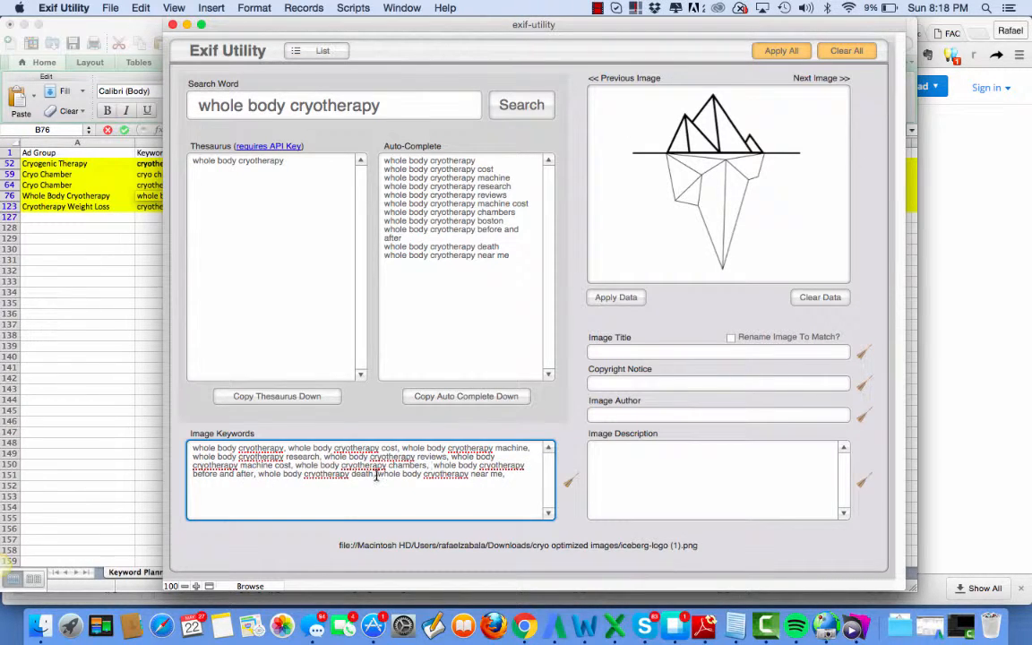
pyautogui.moveTo(376, 474); pyautogui.dragTo(257, 475)
pyautogui.press('BackSpace')
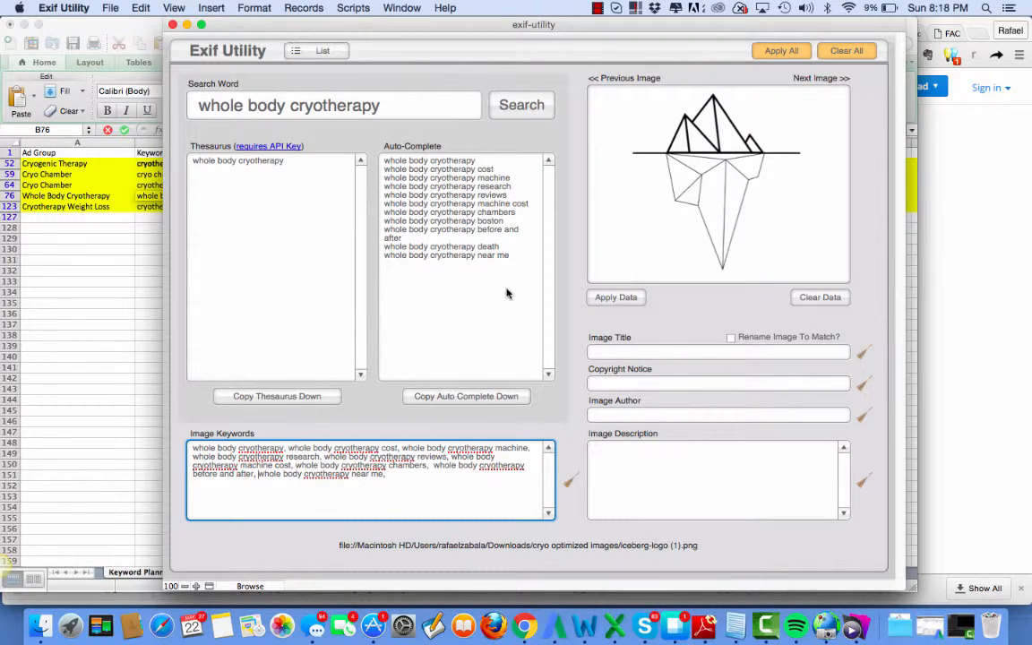
# Title the iceberg logo "atlanta whole body cryotherapy" and enable renaming the image to match.
pyautogui.click(602, 352)
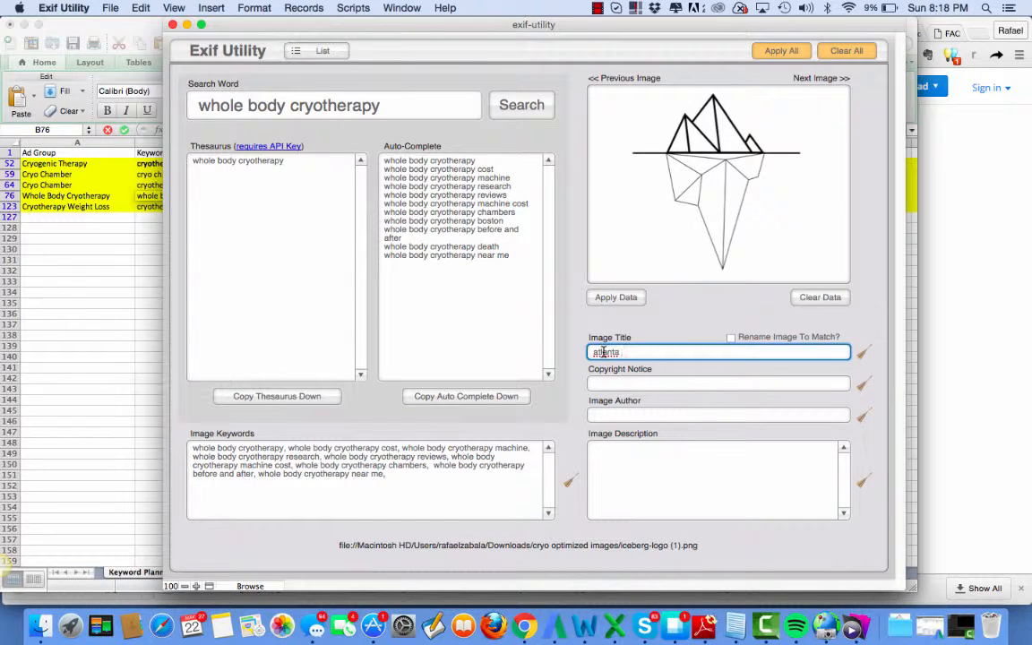
pyautogui.press('super+v')
pyautogui.click(730, 338)
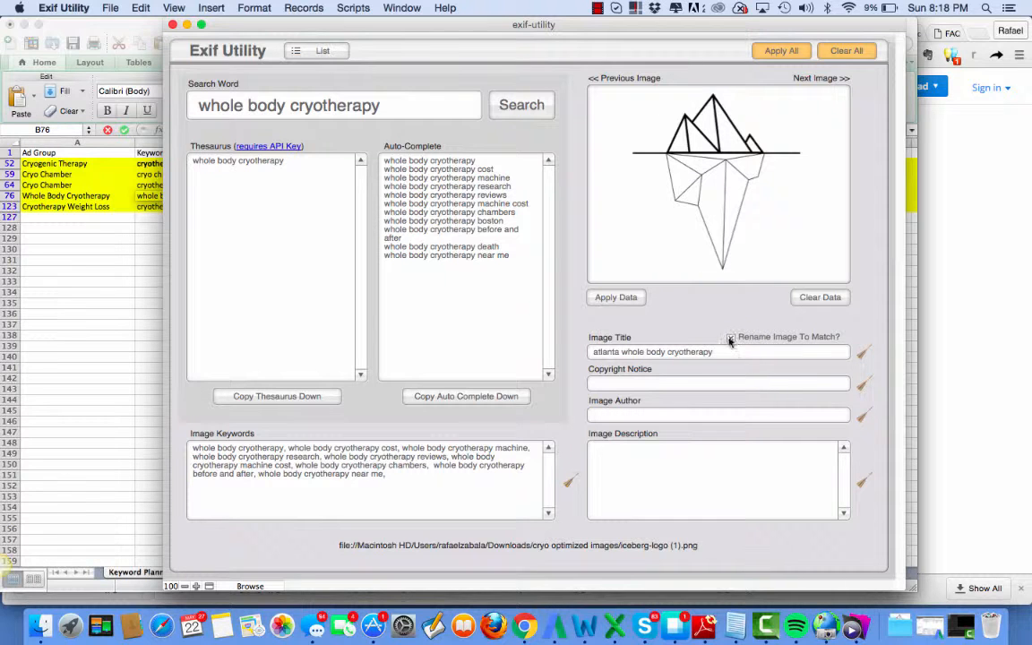
# Enable renaming to match the title for the earlier chamber and iceberg photo images, and return to the iceberg logo.
pyautogui.click(639, 79)
pyautogui.click(730, 338)
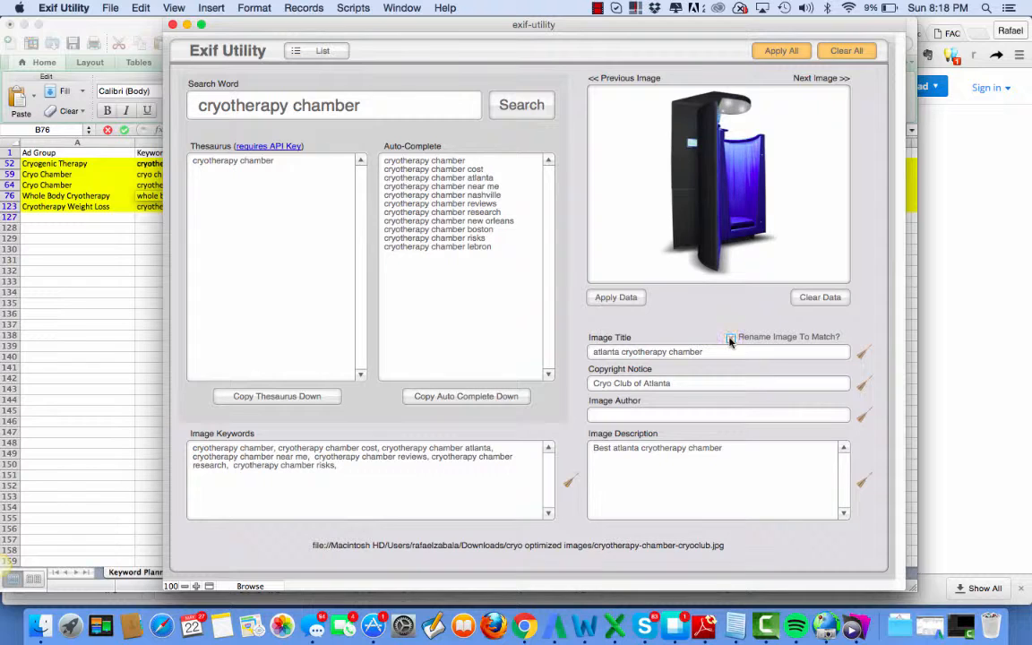
pyautogui.click(595, 78)
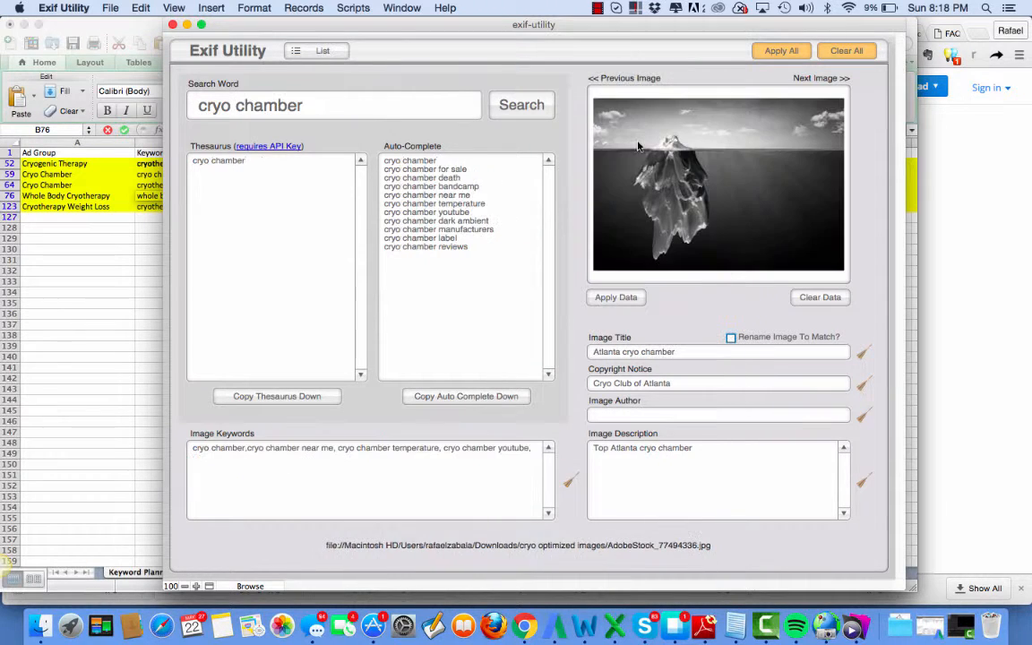
pyautogui.click(730, 338)
pyautogui.click(616, 79)
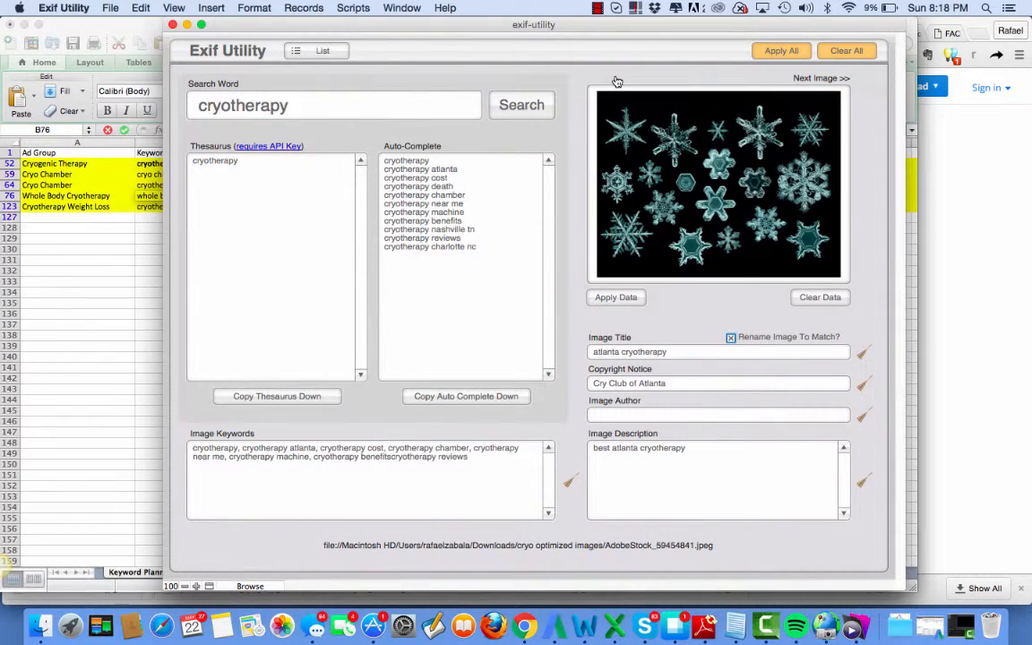
pyautogui.click(816, 80)
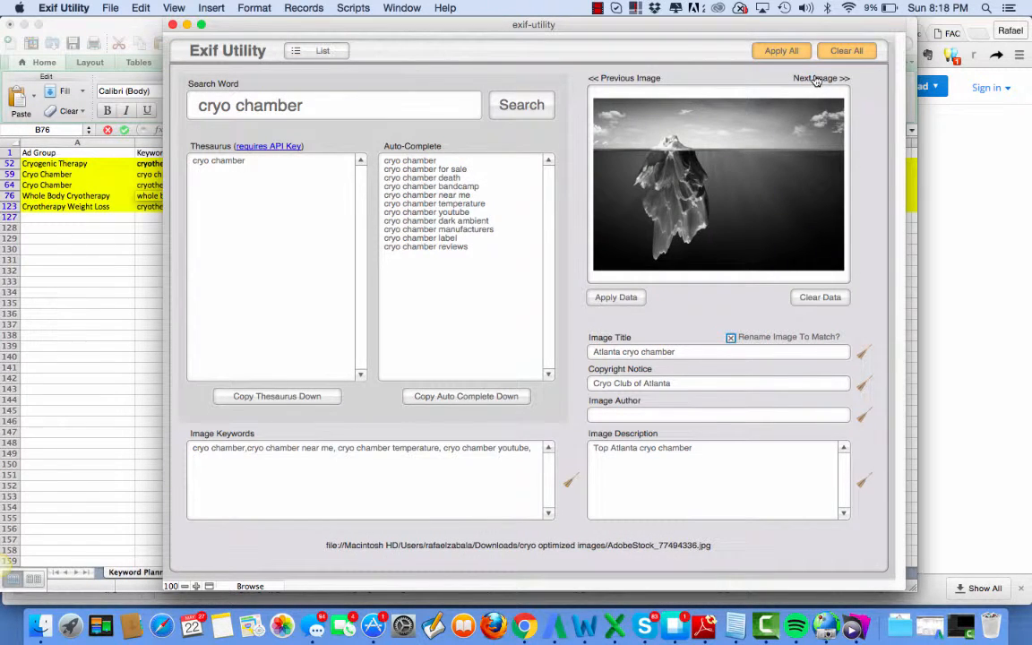
pyautogui.click(815, 79)
pyautogui.click(816, 79)
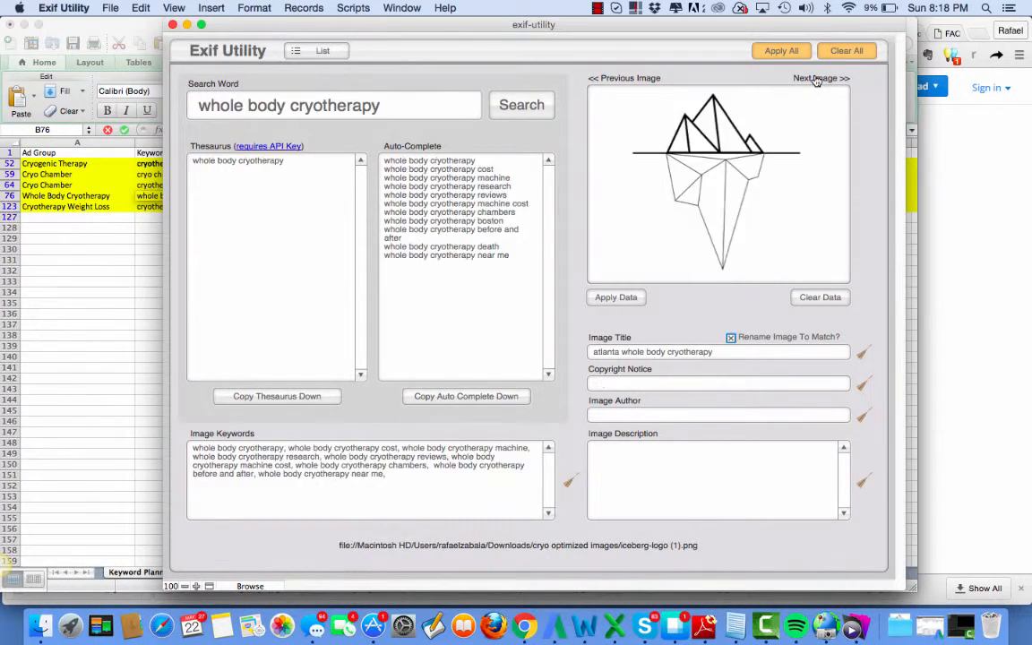
# Copy the iceberg logo's title "atlanta whole body cryotherapy" into its image description.
pyautogui.click(718, 351)
pyautogui.moveTo(622, 351); pyautogui.dragTo(564, 345)
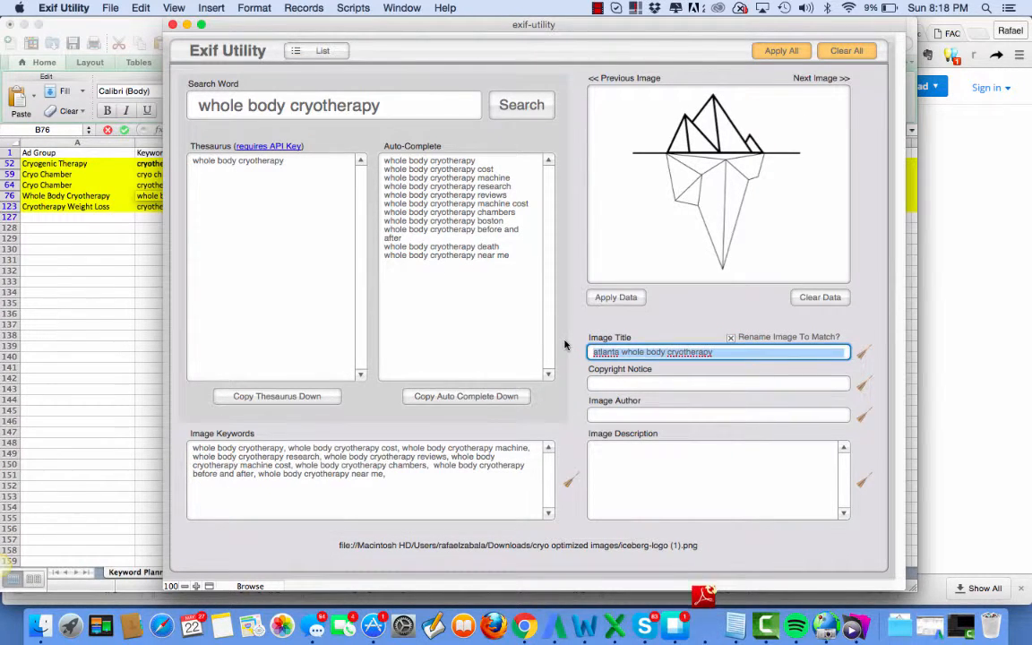
pyautogui.press('BackSpace')
pyautogui.press('super+z')
pyautogui.press('super+c')
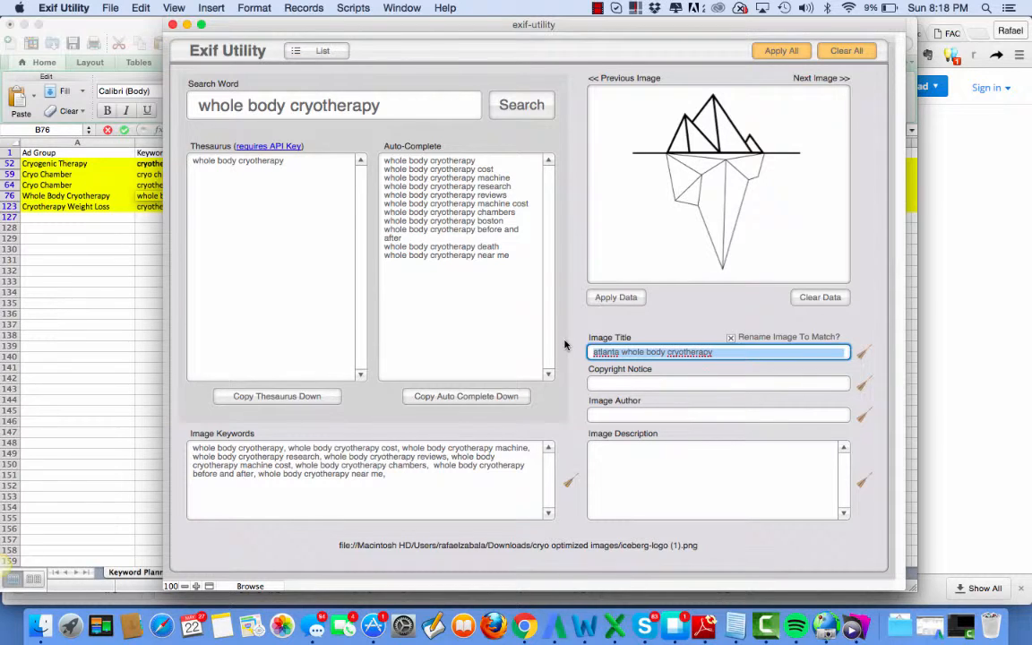
pyautogui.click(610, 453)
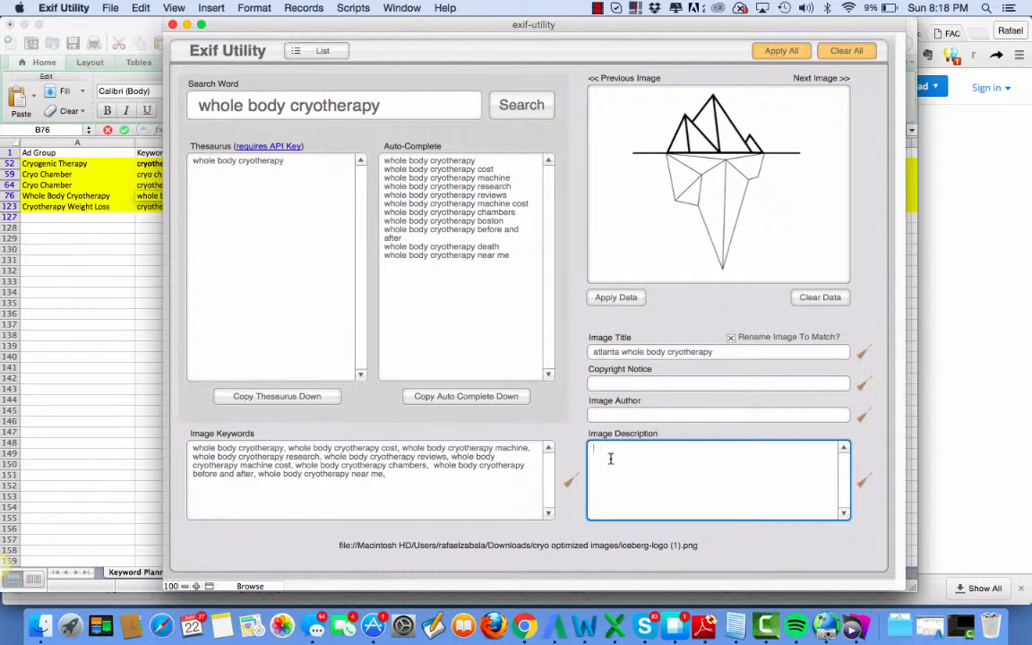
pyautogui.press('super+v')
# Set the iceberg logo's copyright notice to "Cryo Club of Atlanta".
pyautogui.click(653, 385)
pyautogui.write('Cry')
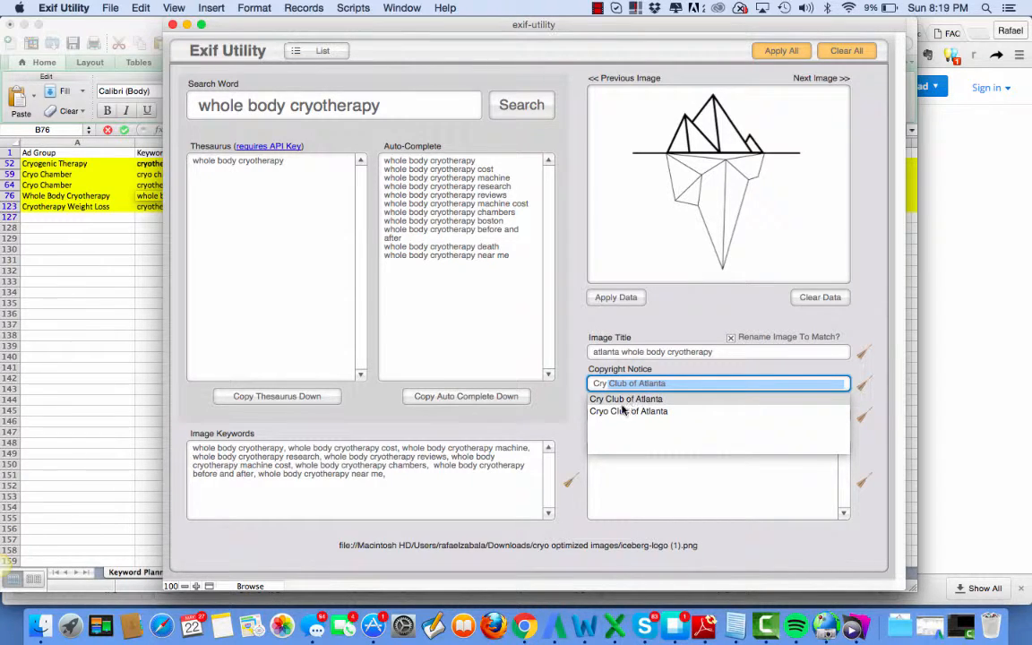
pyautogui.click(620, 413)
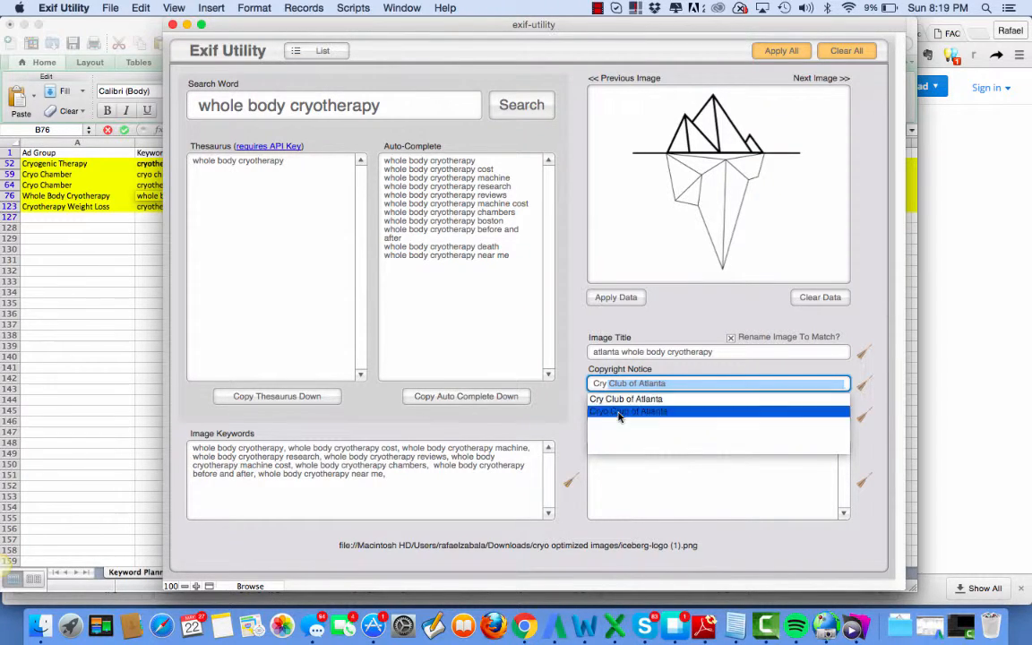
pyautogui.click(678, 383)
pyautogui.moveTo(678, 384); pyautogui.dragTo(590, 383)
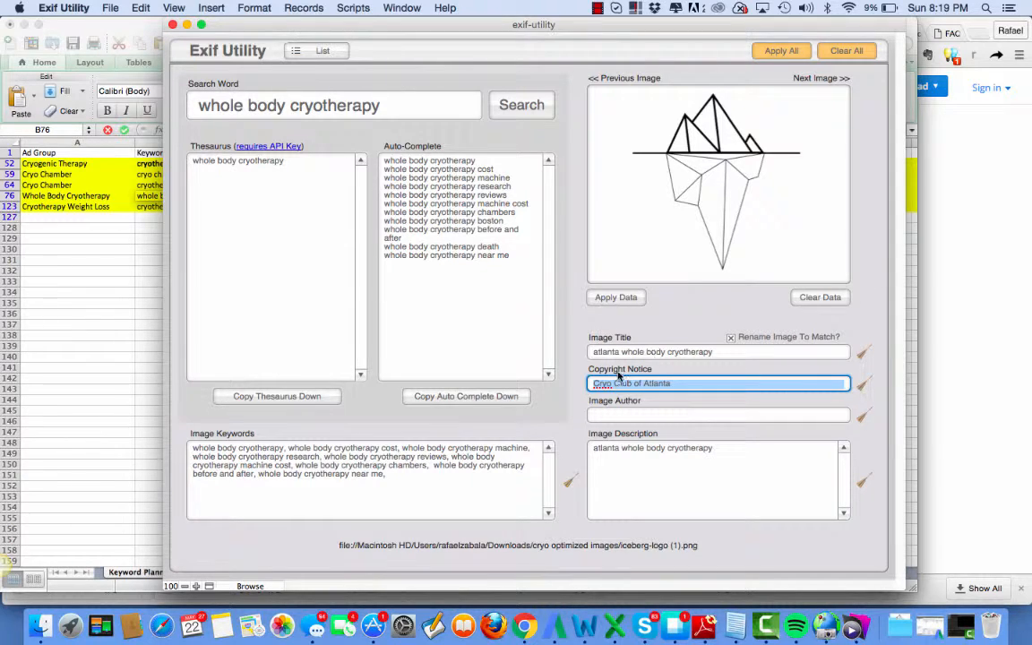
# Add "best" to the start of the iceberg logo's description and advance to the next image.
pyautogui.click(593, 448)
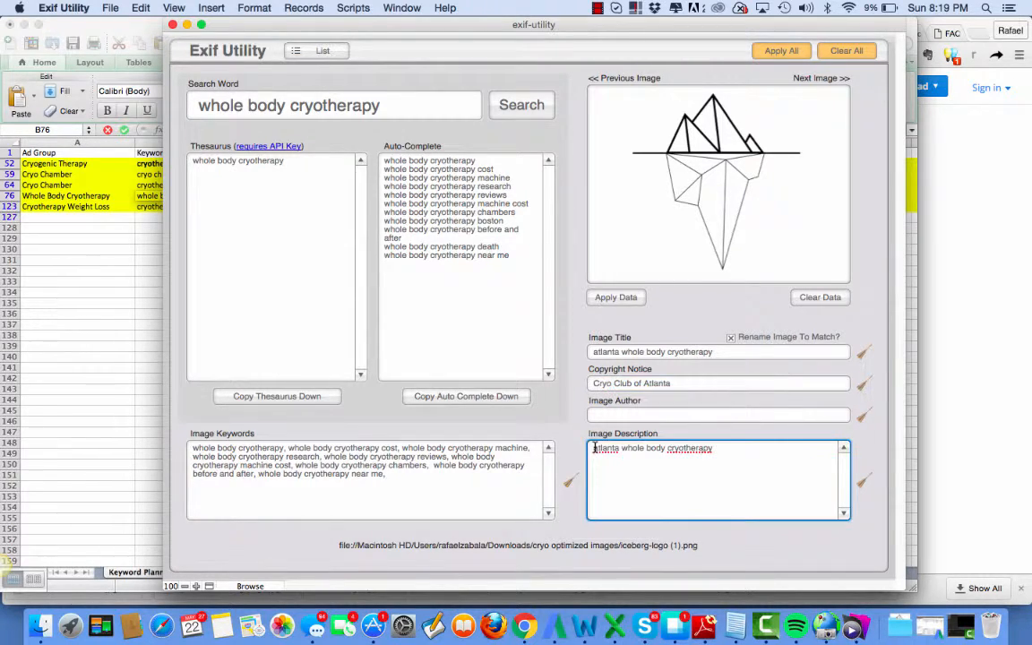
pyautogui.write('best')
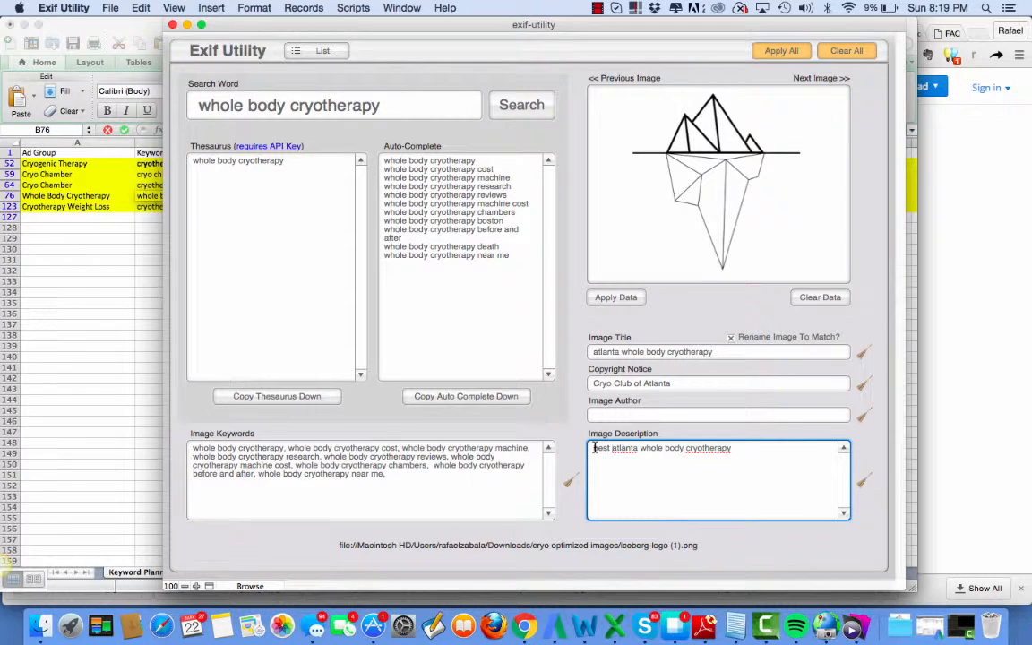
pyautogui.click(833, 80)
# Switch to the Excel keyword list, copy "cryotherapy weight loss" and return to Exif Utility.
pyautogui.click(98, 323)
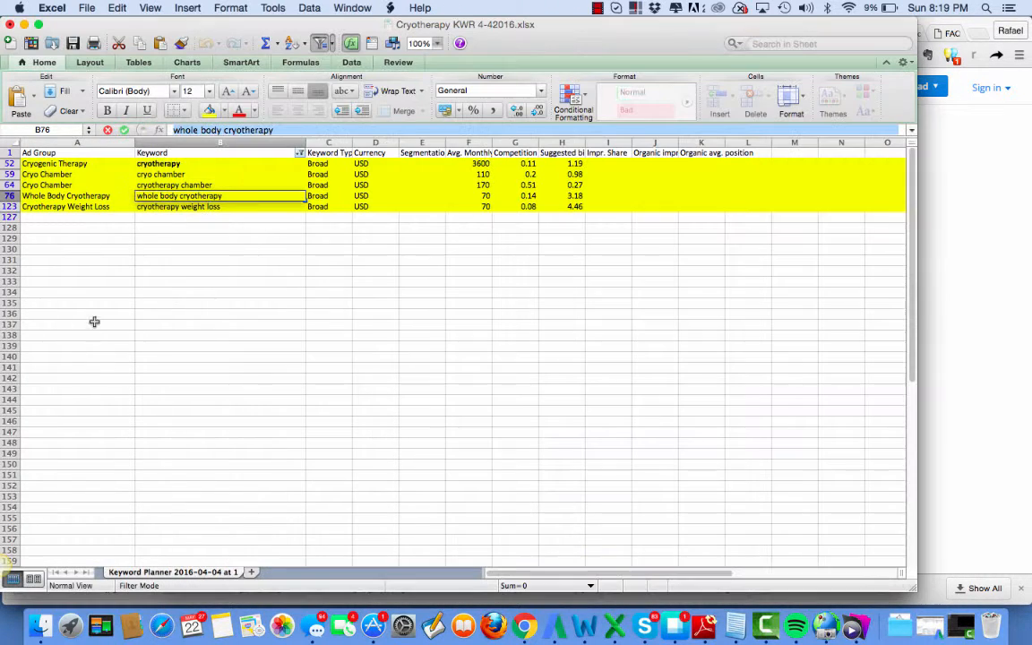
pyautogui.click(215, 207)
pyautogui.moveTo(280, 131); pyautogui.dragTo(158, 124)
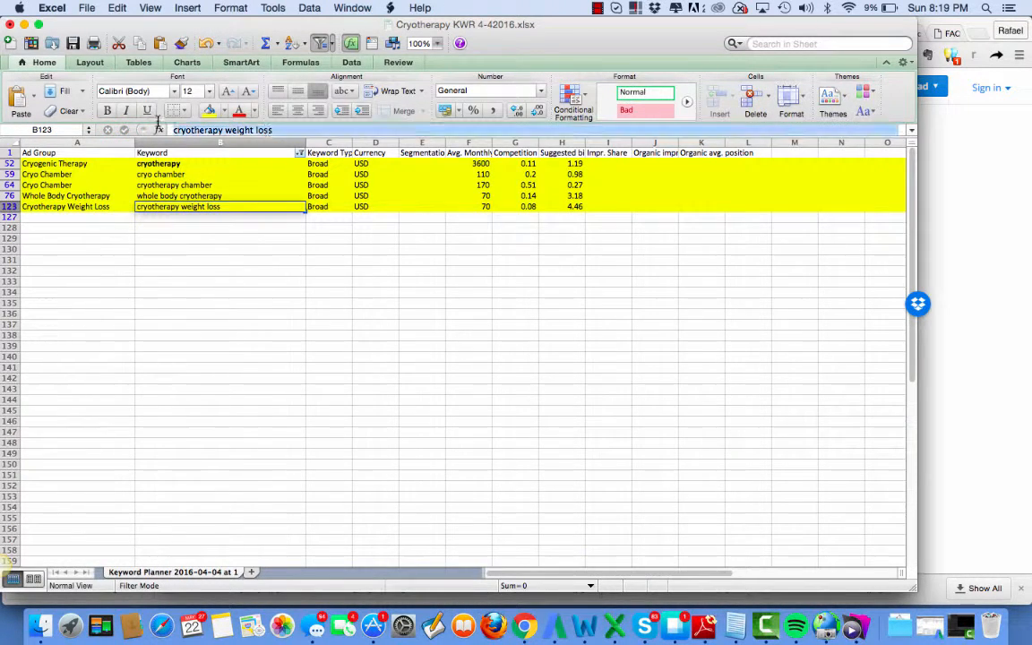
pyautogui.press('super+c')
pyautogui.click(973, 341)
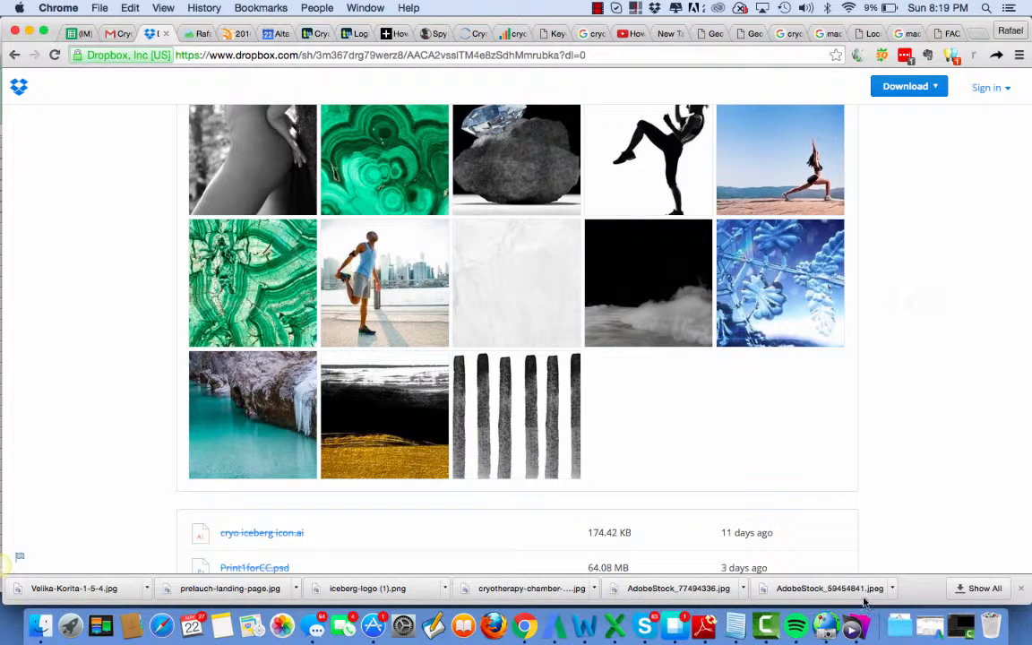
pyautogui.click(855, 626)
# Search for "cryotherapy weight loss" and copy the auto-complete suggestions into the prelaunch landing page image's keywords.
pyautogui.click(422, 108)
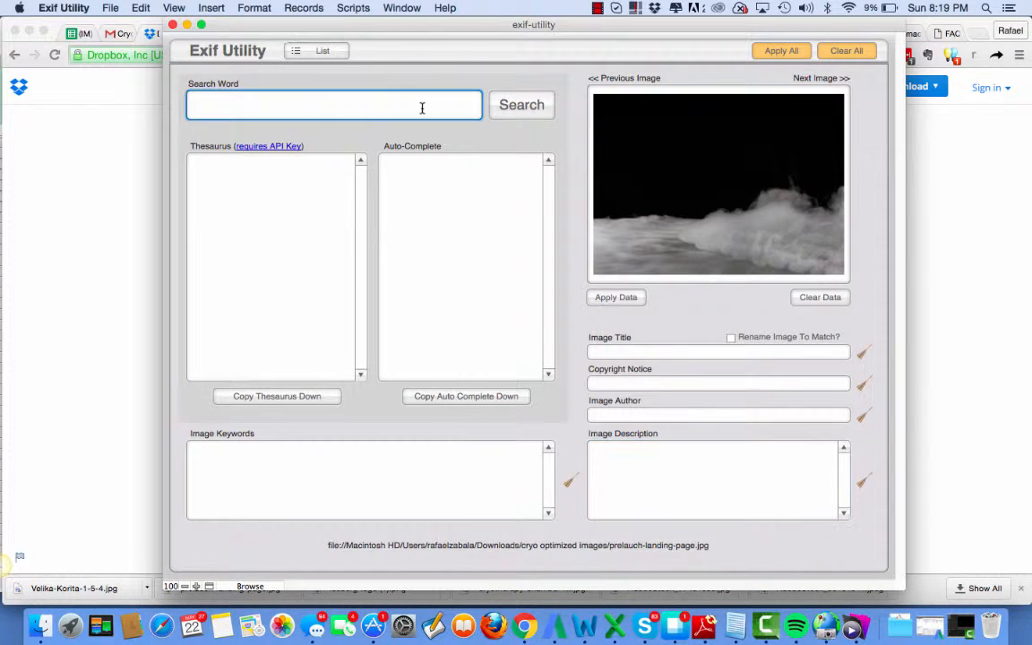
pyautogui.press('super+v')
pyautogui.click(527, 107)
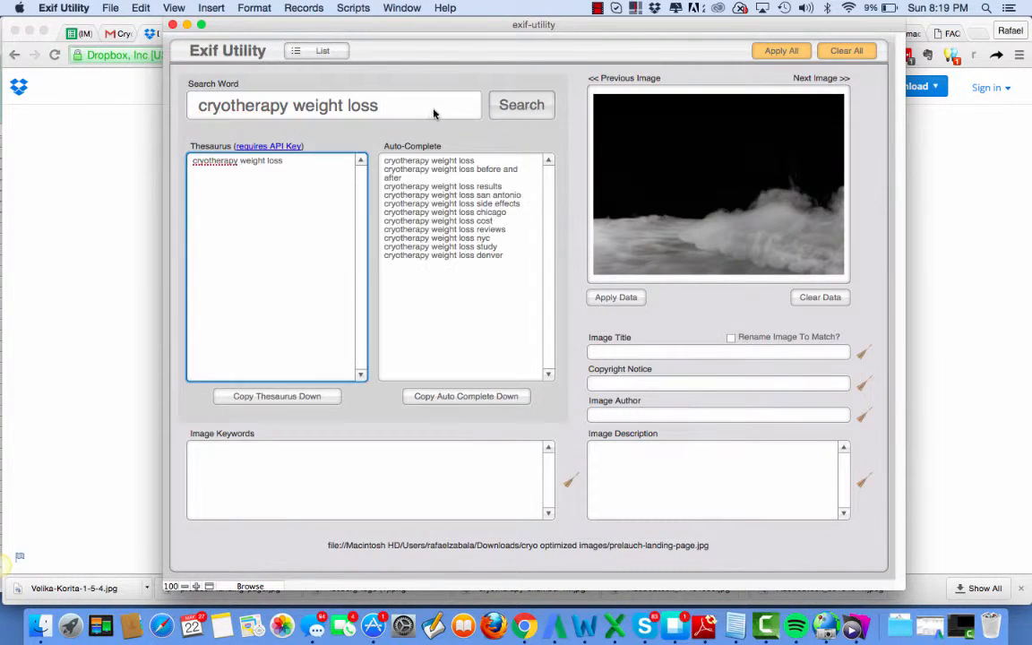
pyautogui.click(457, 397)
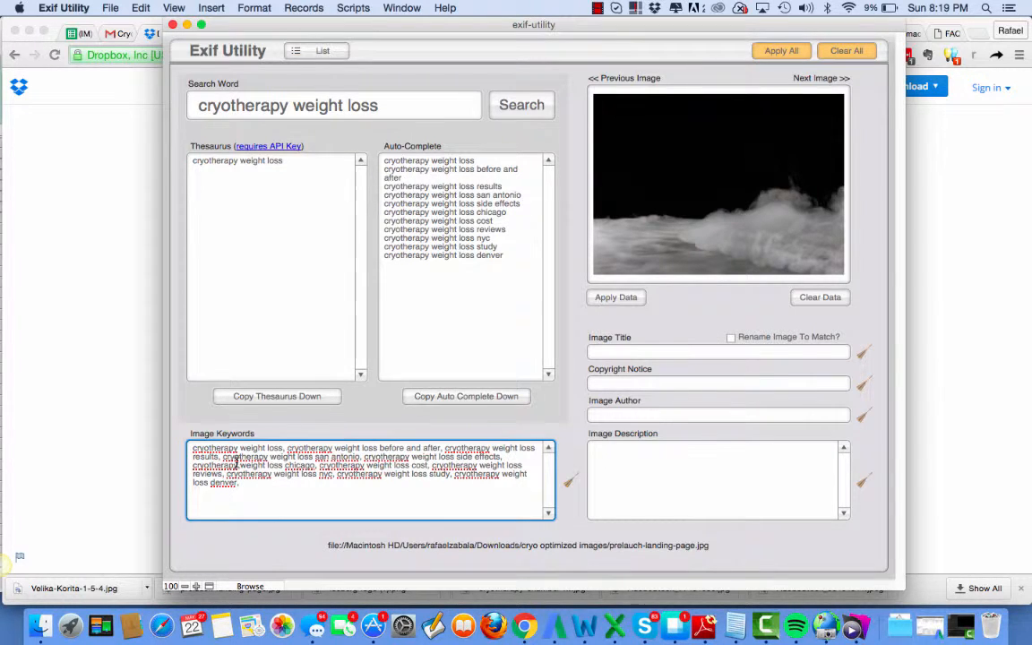
# Remove the san antonio, chicago, nyc and denver phrases from the landing page image's keywords.
pyautogui.moveTo(361, 456); pyautogui.dragTo(224, 457)
pyautogui.press('BackSpace')
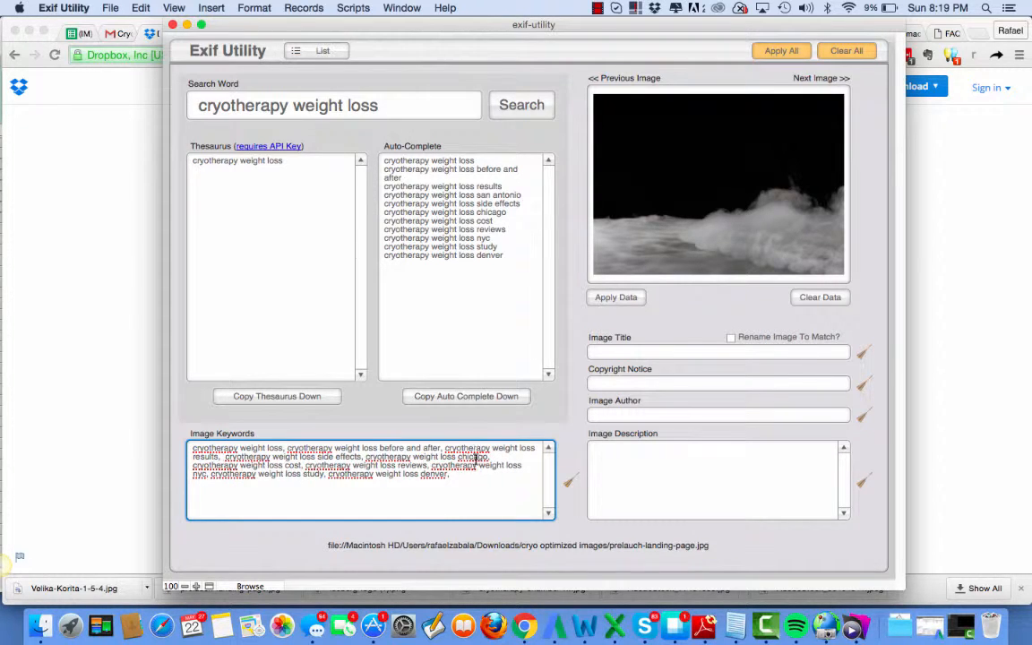
pyautogui.moveTo(491, 457); pyautogui.dragTo(365, 461)
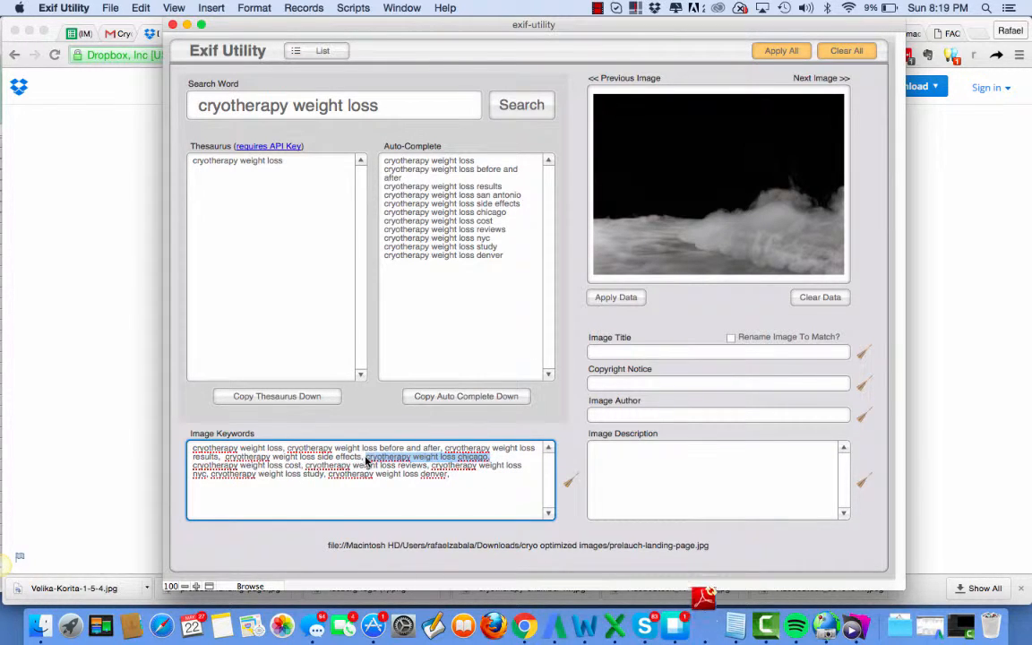
pyautogui.press('BackSpace')
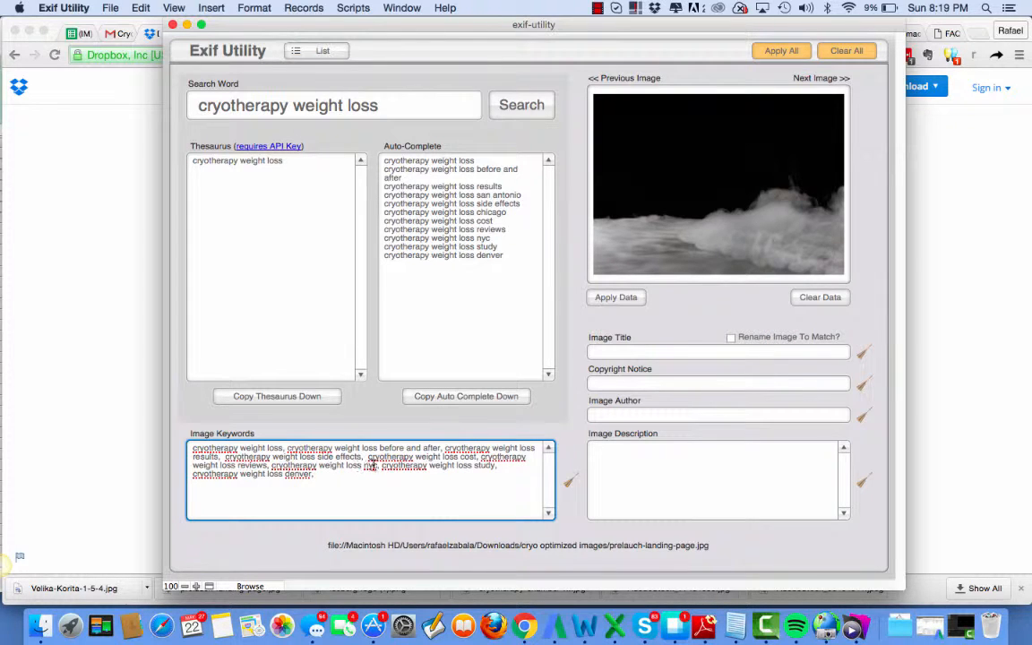
pyautogui.moveTo(381, 464); pyautogui.dragTo(272, 465)
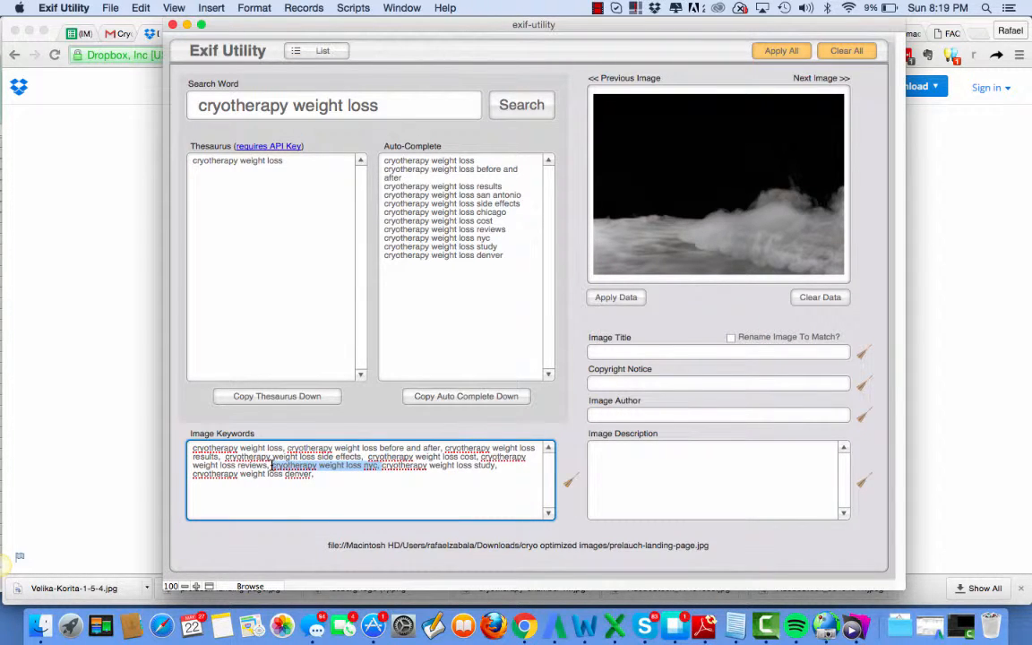
pyautogui.press('BackSpace')
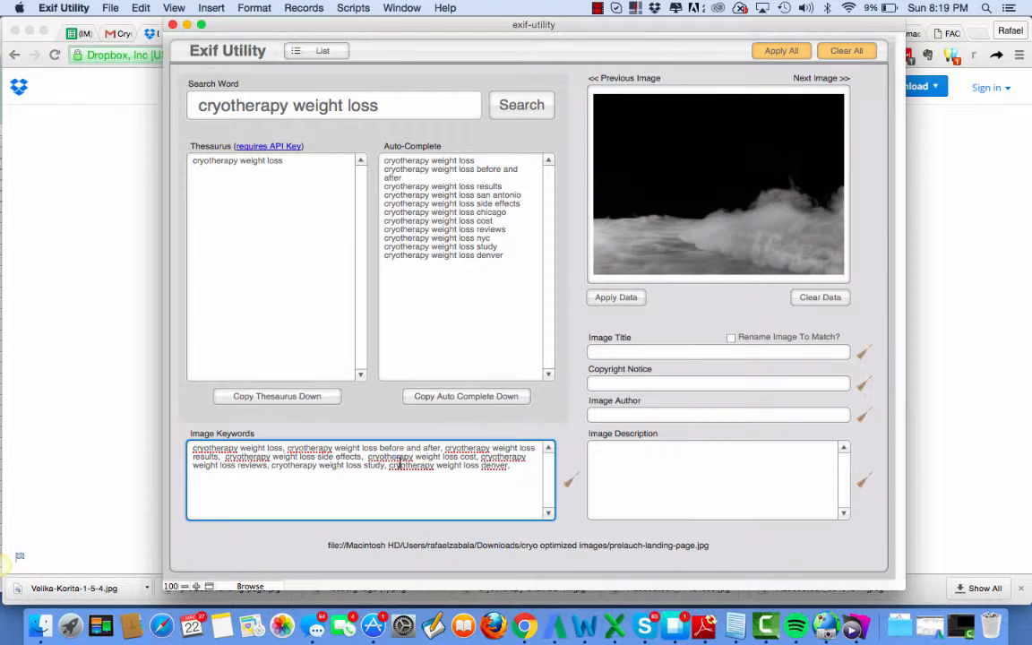
pyautogui.moveTo(535, 464); pyautogui.dragTo(388, 467)
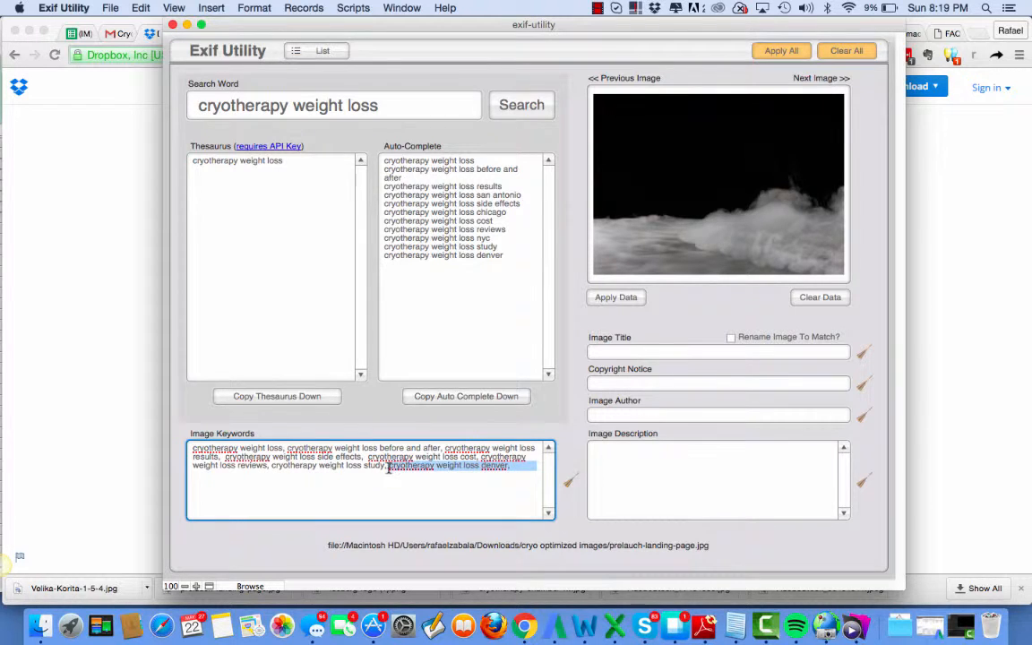
pyautogui.press('BackSpace')
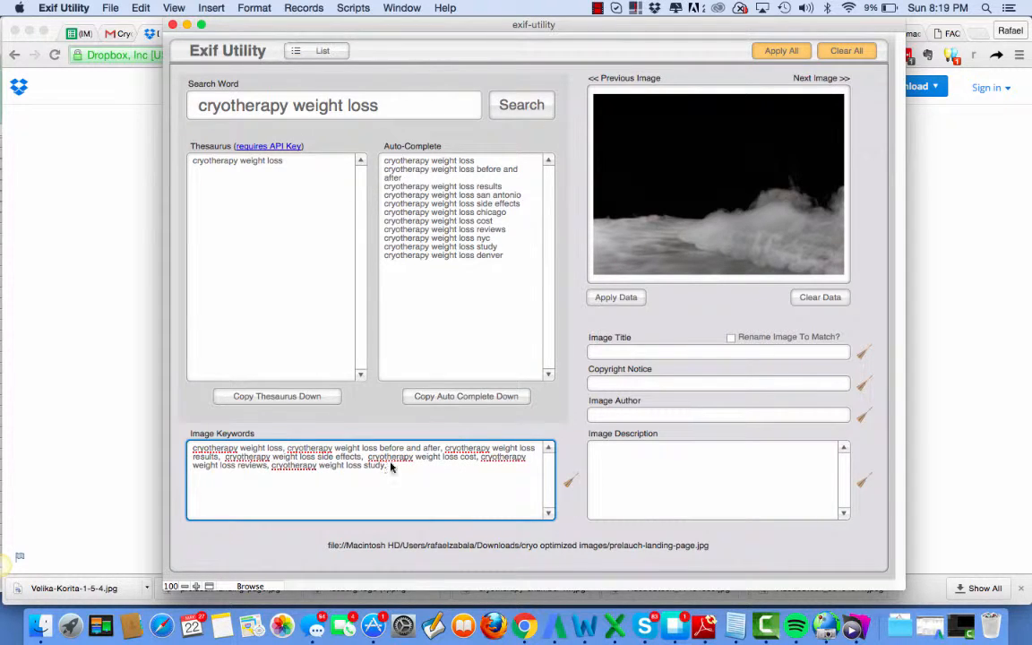
# Title the landing page image "atlanta cryotherapy weight loss" and enable renaming the image to match.
pyautogui.click(612, 356)
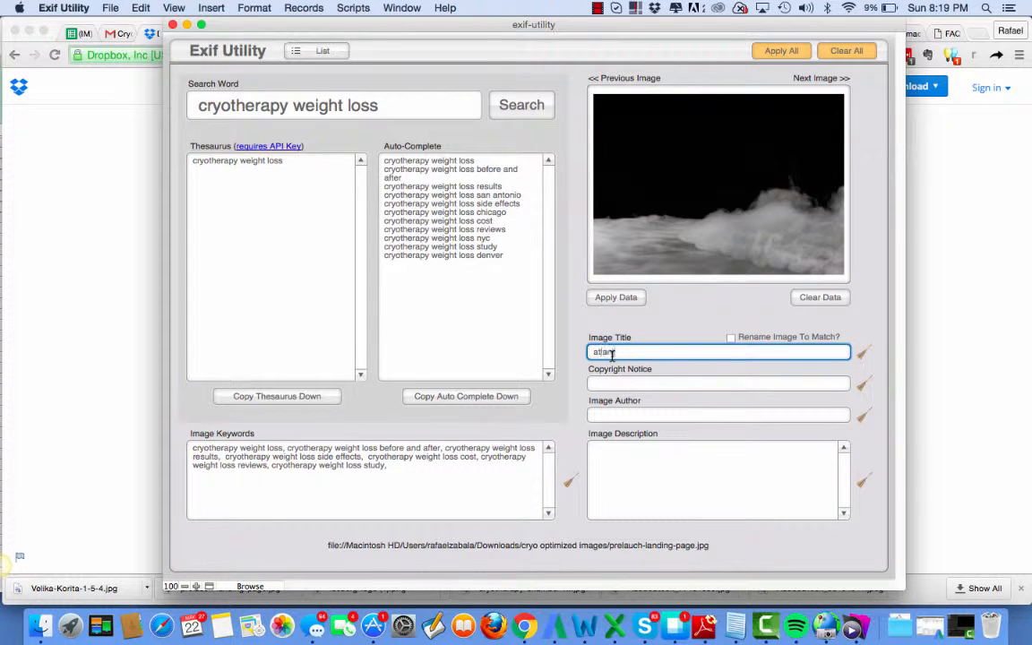
pyautogui.write('atlanta')
pyautogui.press('super+v')
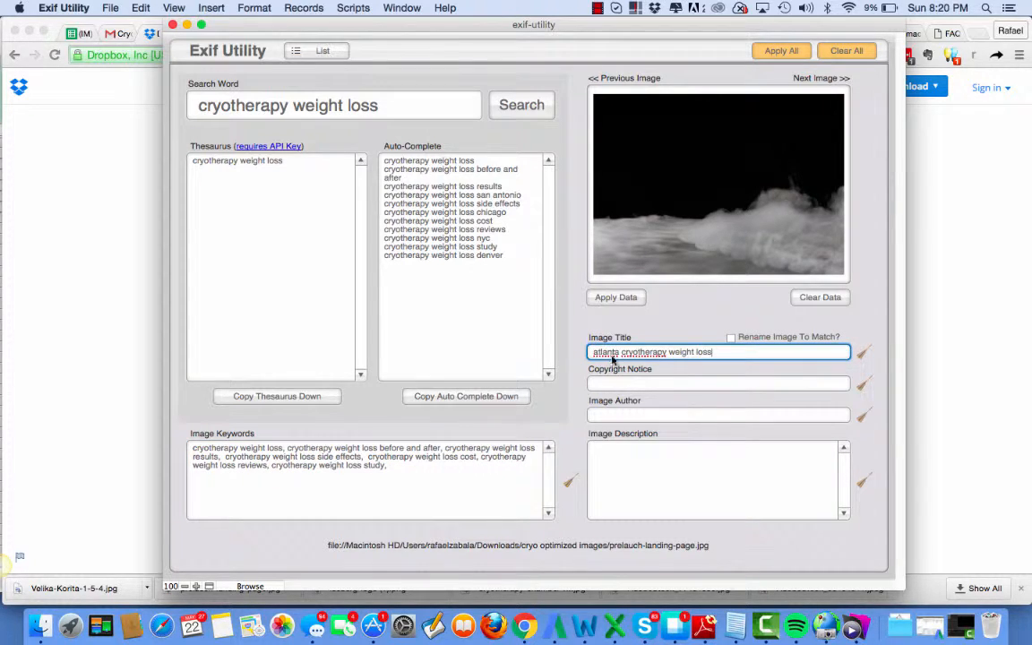
pyautogui.click(613, 456)
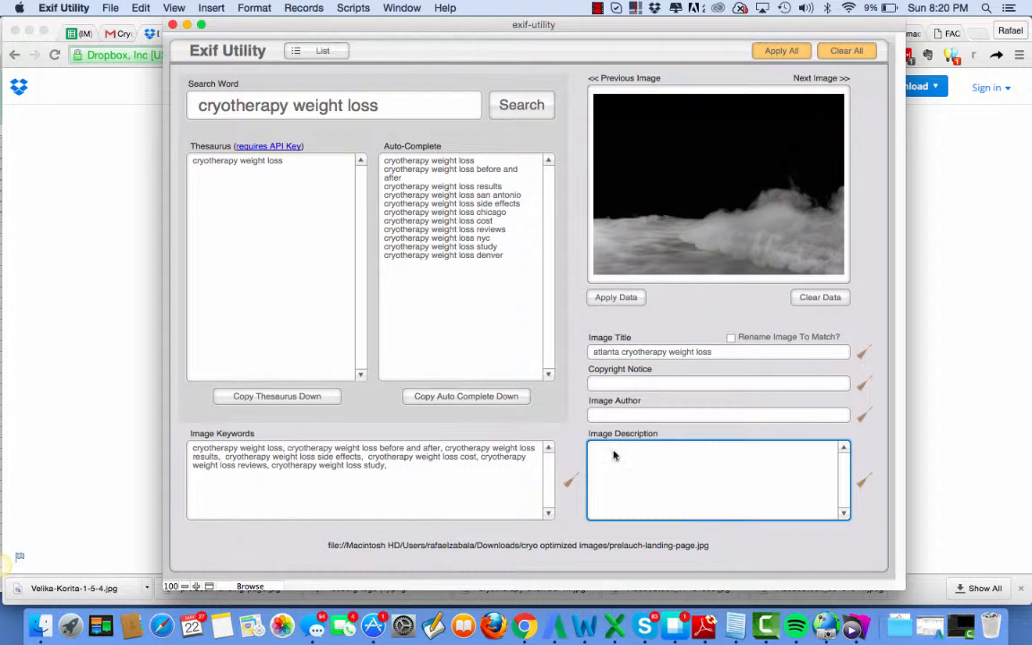
pyautogui.click(730, 351)
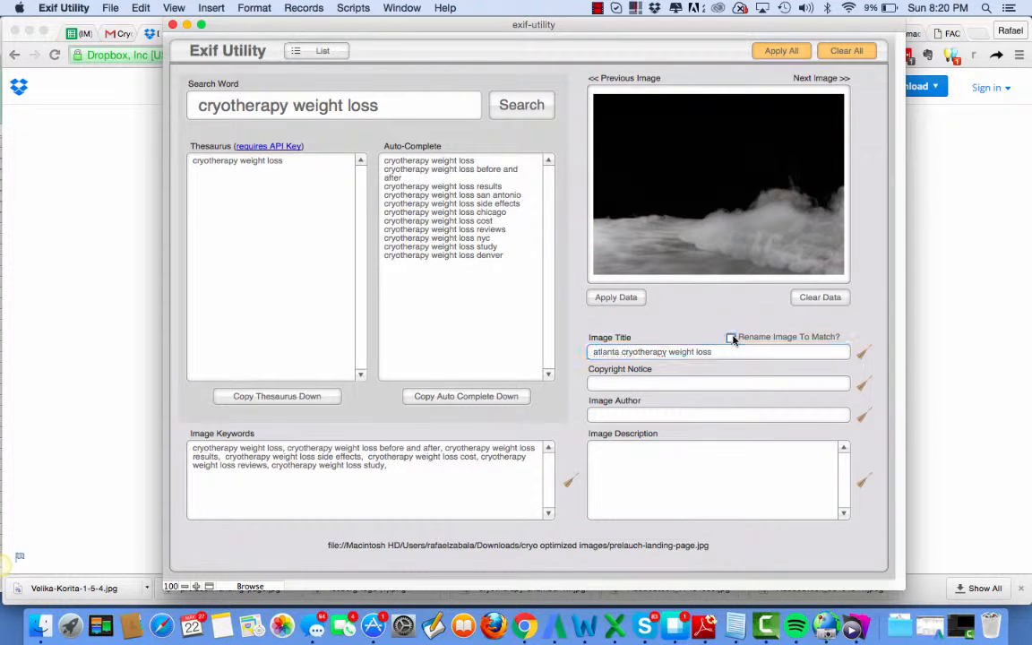
pyautogui.click(731, 337)
# Copy the landing page image's title into its description after "top", giving "top atlanta cryotherapy weight loss".
pyautogui.moveTo(713, 351); pyautogui.dragTo(589, 352)
pyautogui.hotkey('ctrl', 'c')
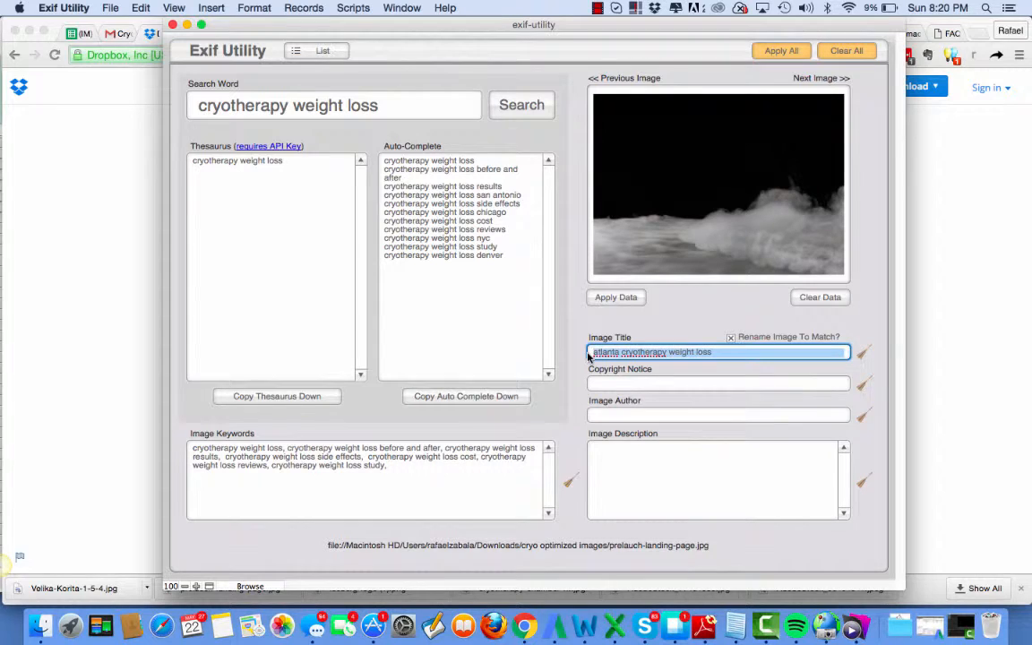
pyautogui.click(599, 451)
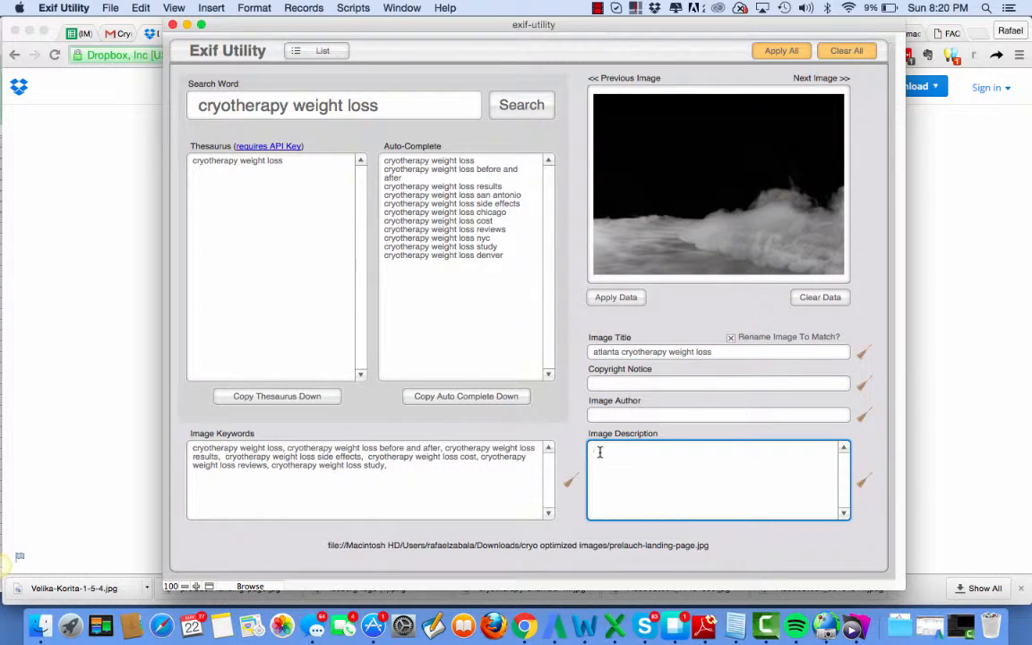
pyautogui.write('top')
pyautogui.hotkey('ctrl', 'v')
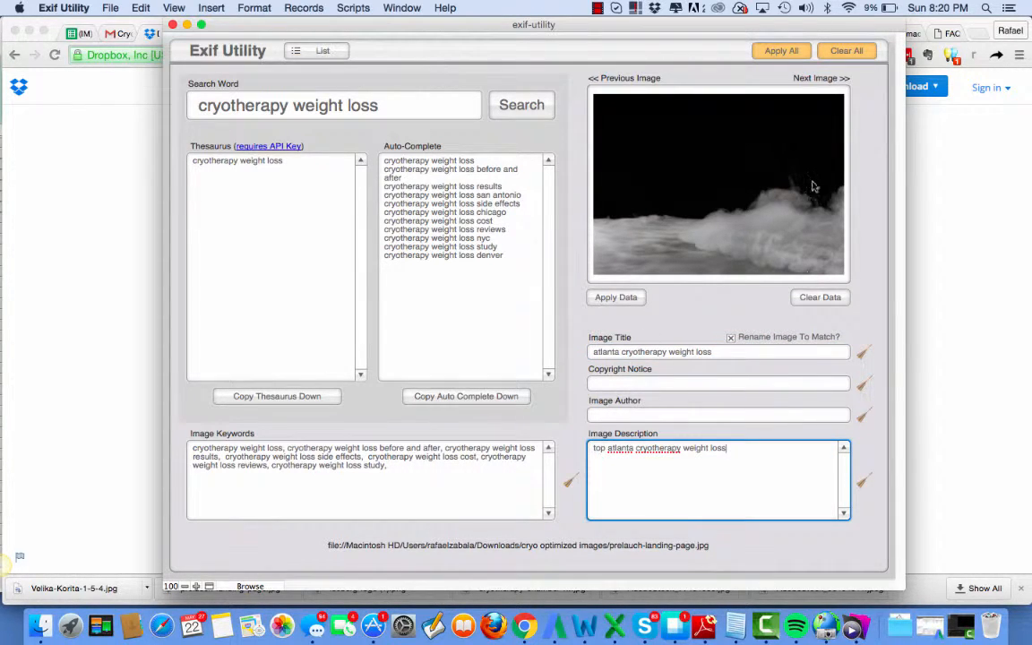
# On the Velika-Korita image, search for "atlanta cryo" and copy the auto-complete suggestions into its keywords.
pyautogui.click(821, 78)
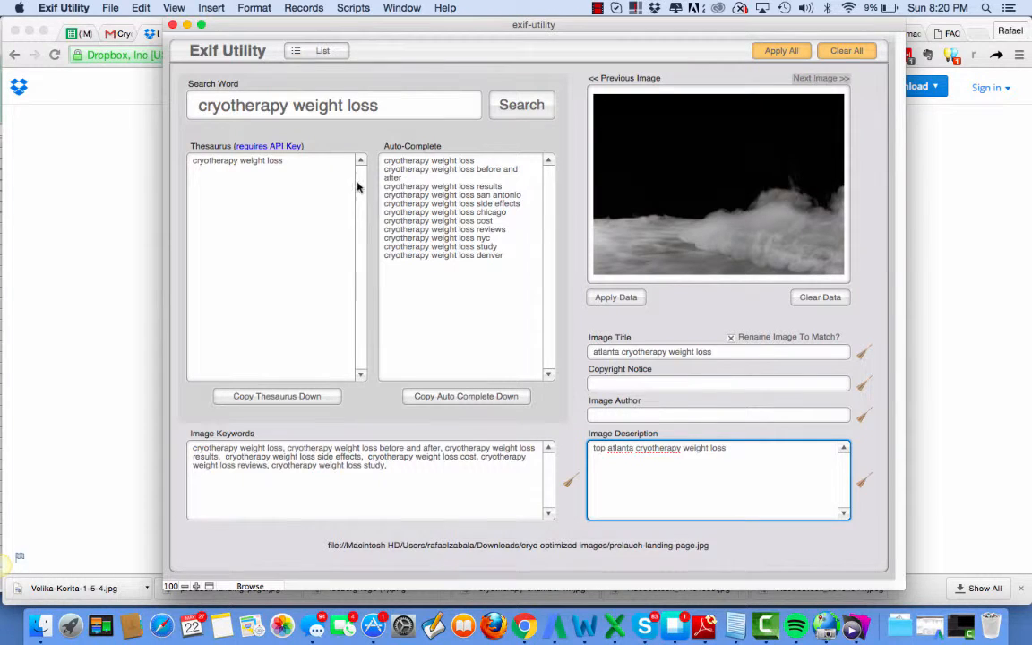
pyautogui.click(254, 101)
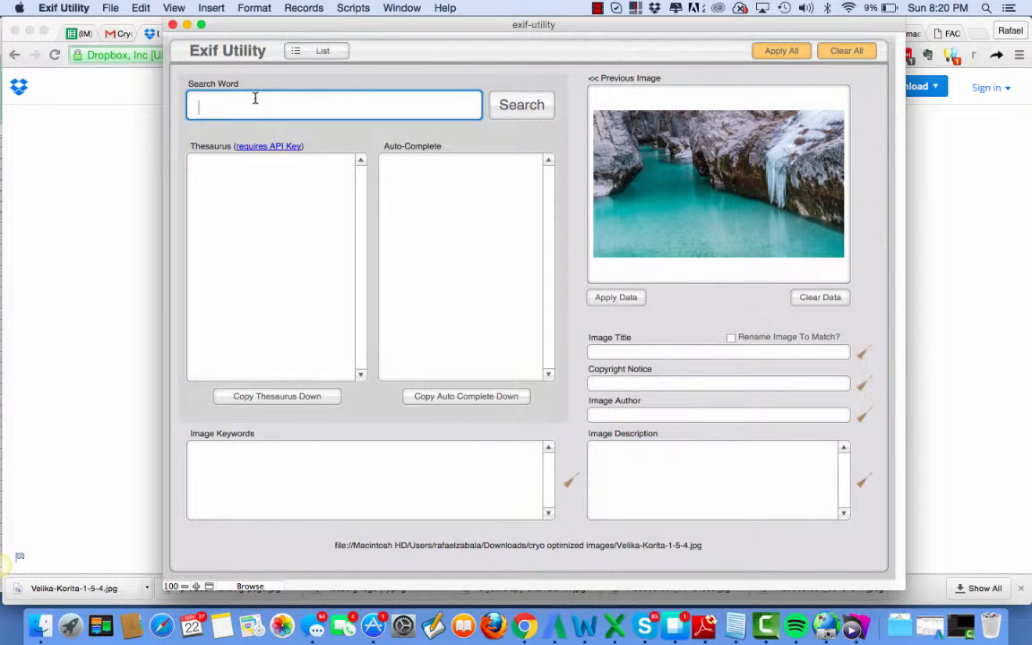
pyautogui.write('atlanta cryo')
pyautogui.click(517, 102)
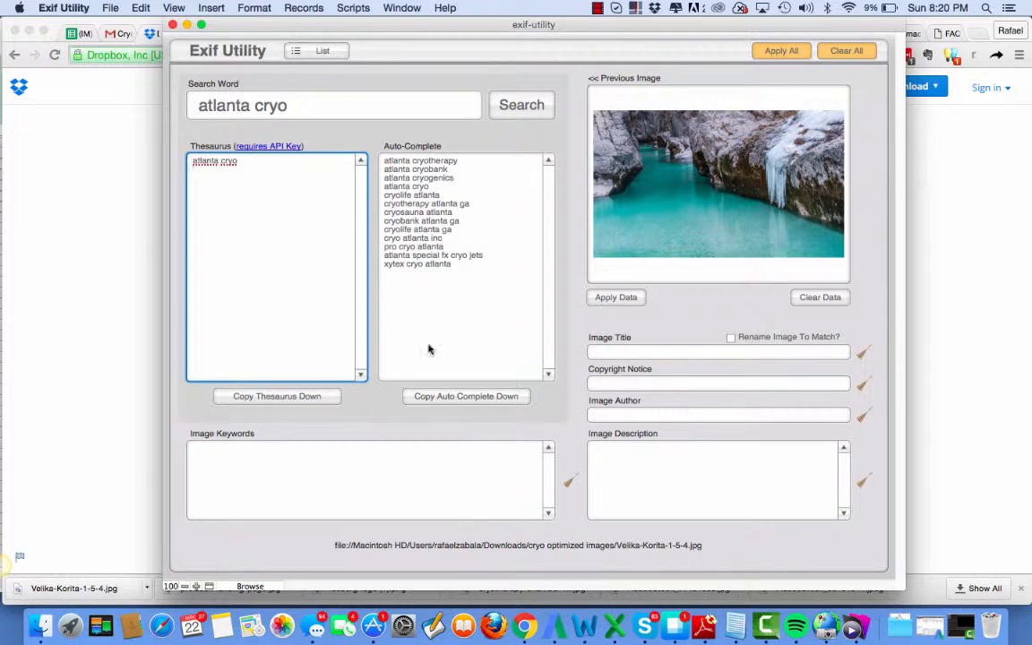
pyautogui.click(431, 398)
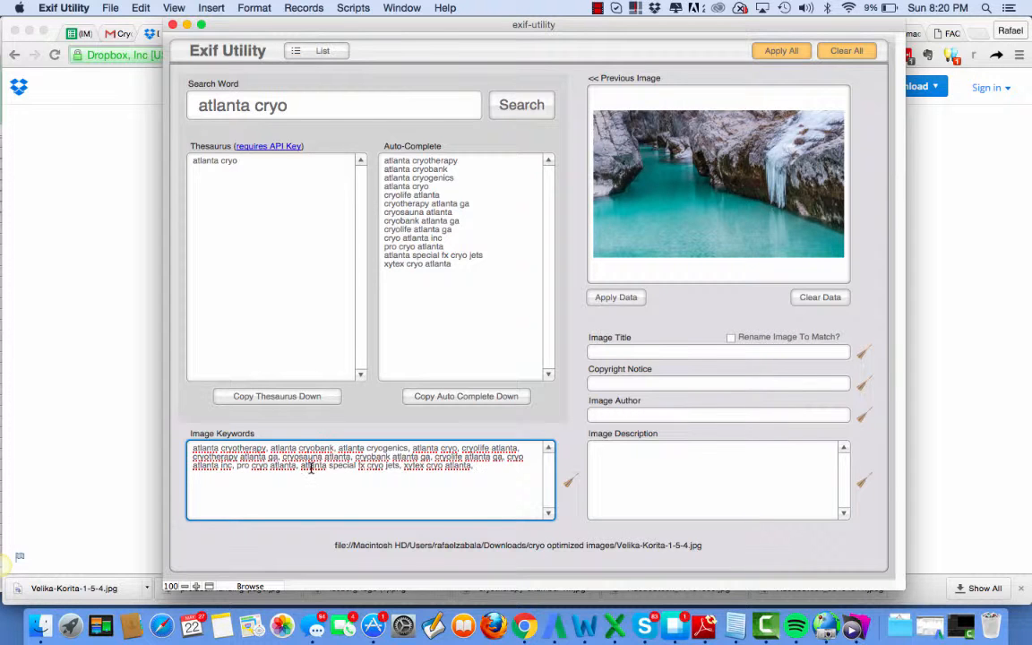
# Remove "fx cryo jets, xytex cryo atlanta" from the end of the Velika-Korita image's keywords.
pyautogui.moveTo(488, 467); pyautogui.dragTo(427, 458)
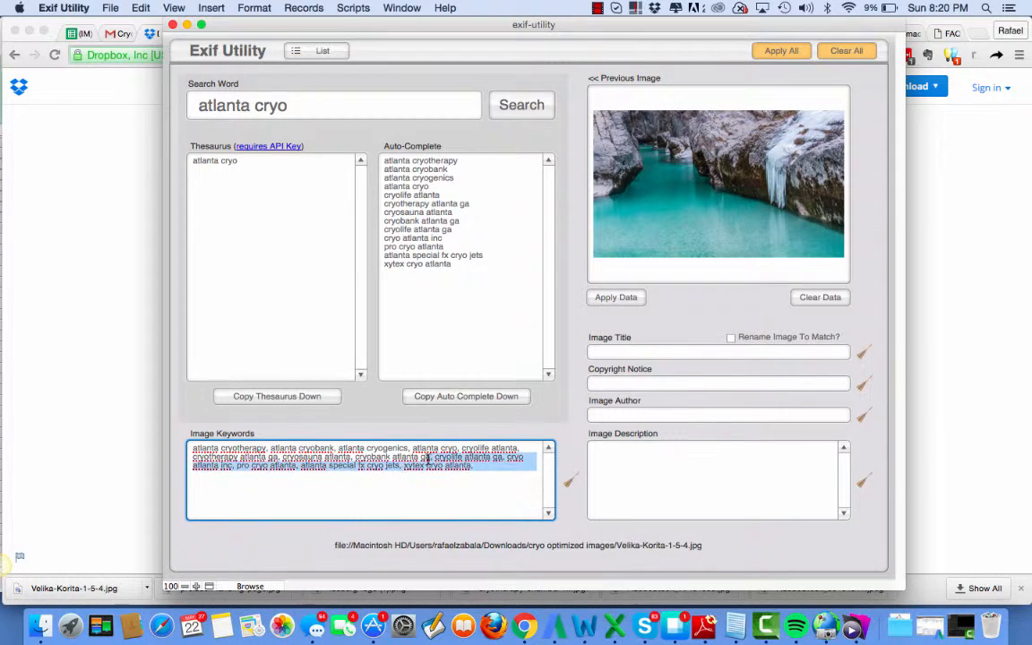
pyautogui.click(366, 474)
pyautogui.keyDown('shift'); pyautogui.click(355, 463); pyautogui.keyUp('shift')
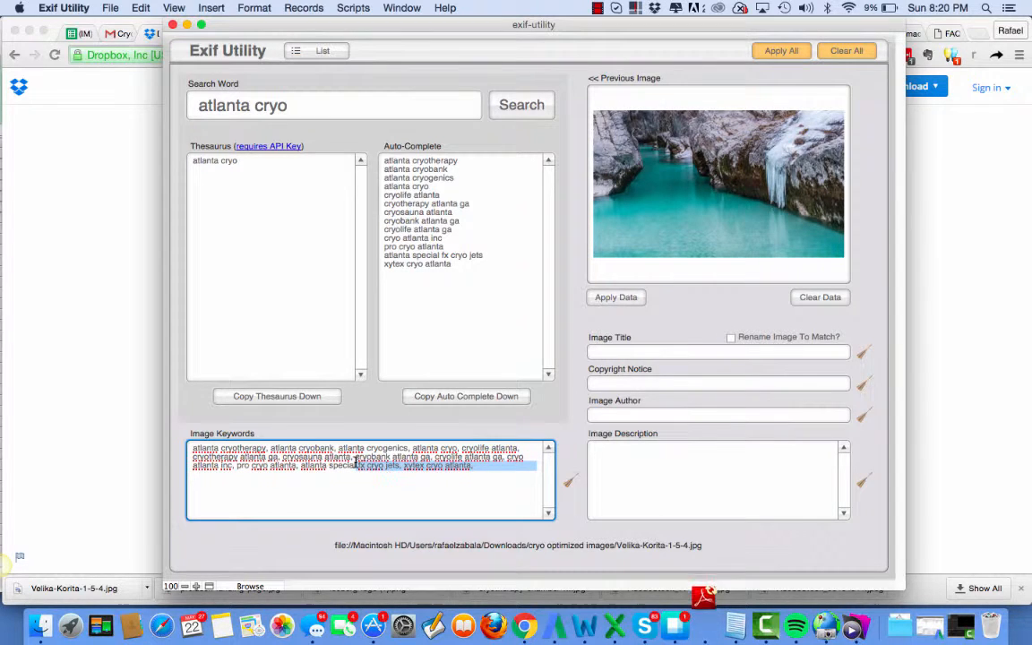
pyautogui.press('BackSpace')
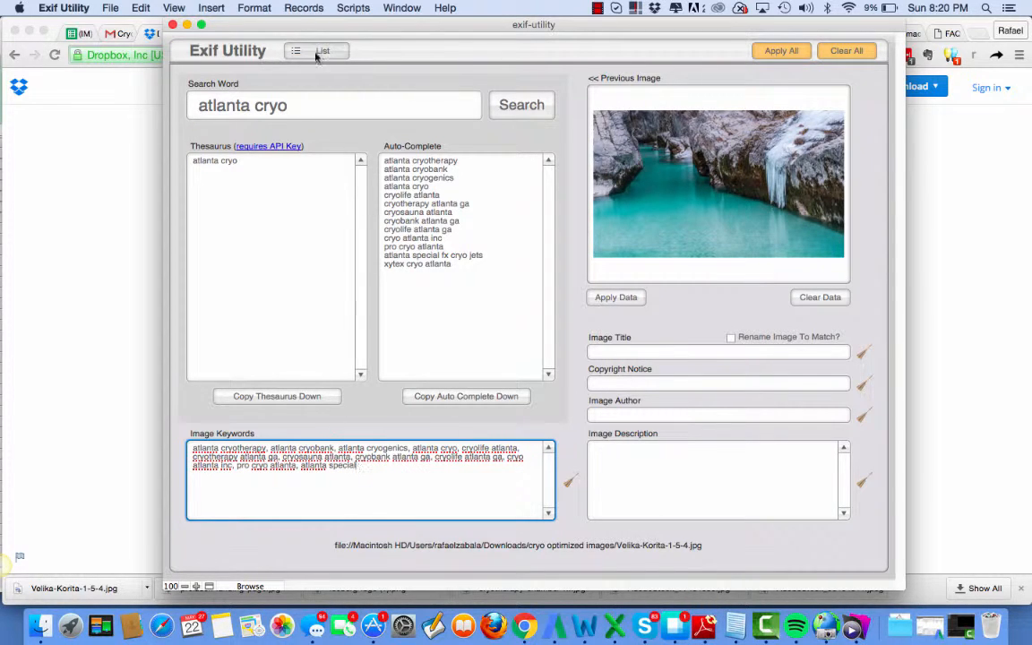
# Title the Velika-Korita image "atlanta cryo", copying the text from its search word.
pyautogui.click(617, 353)
pyautogui.press('super+v')
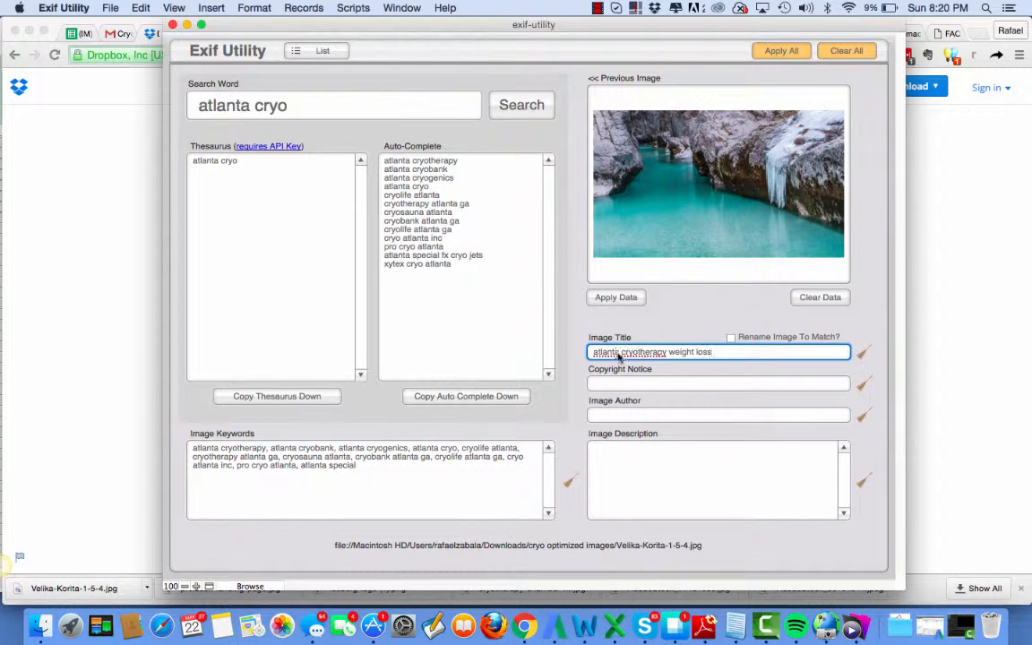
pyautogui.click(314, 108)
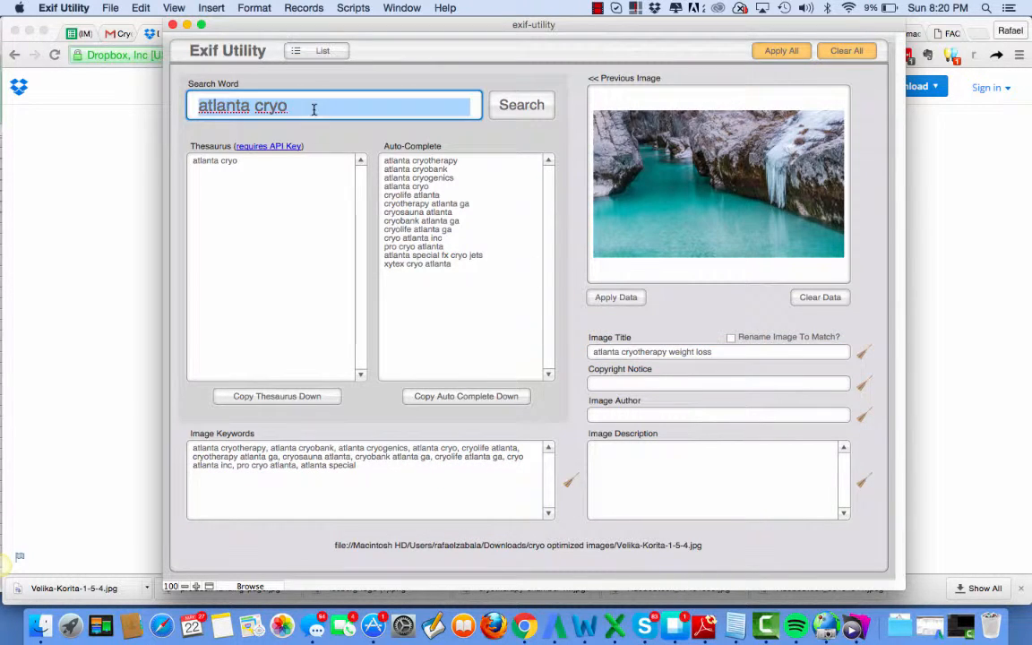
pyautogui.press('super+c')
pyautogui.moveTo(735, 353); pyautogui.dragTo(593, 352)
pyautogui.press('Right')
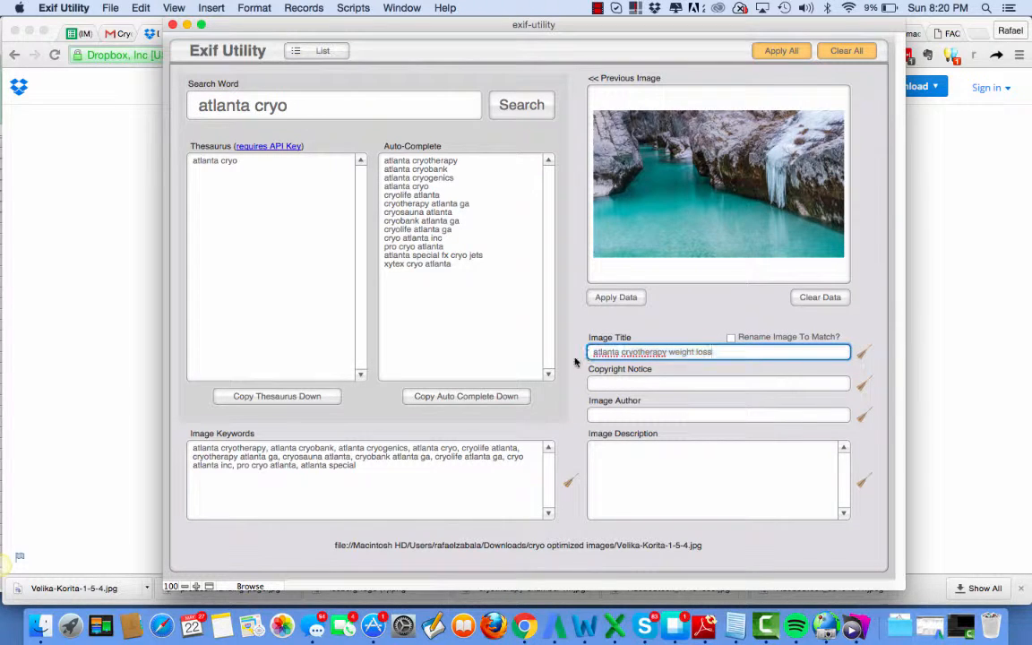
pyautogui.press('super+v')
pyautogui.moveTo(779, 352); pyautogui.dragTo(583, 352)
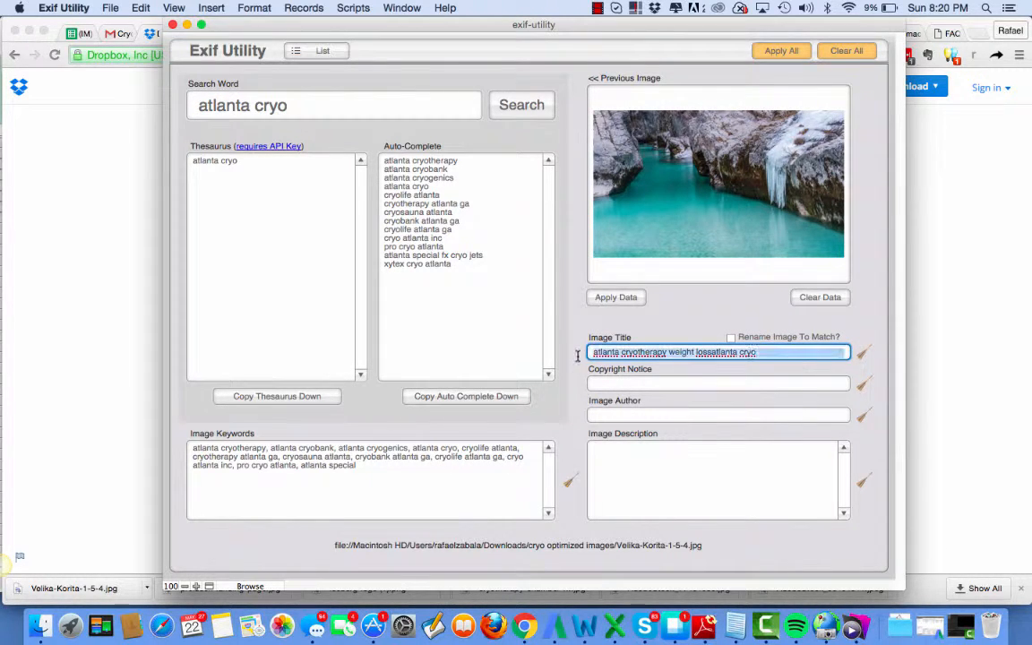
pyautogui.press('super+v')
# Describe the Velika-Korita image as "best atlanta cryo" and enable renaming the image to match its title.
pyautogui.click(614, 454)
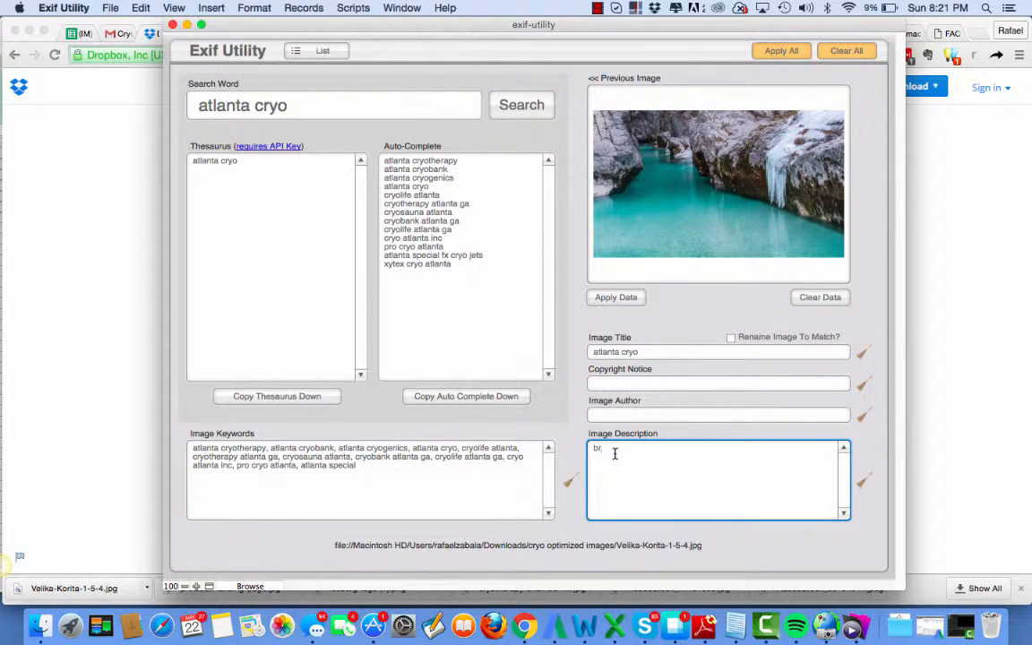
pyautogui.write('best')
pyautogui.press('super+v')
pyautogui.click(730, 337)
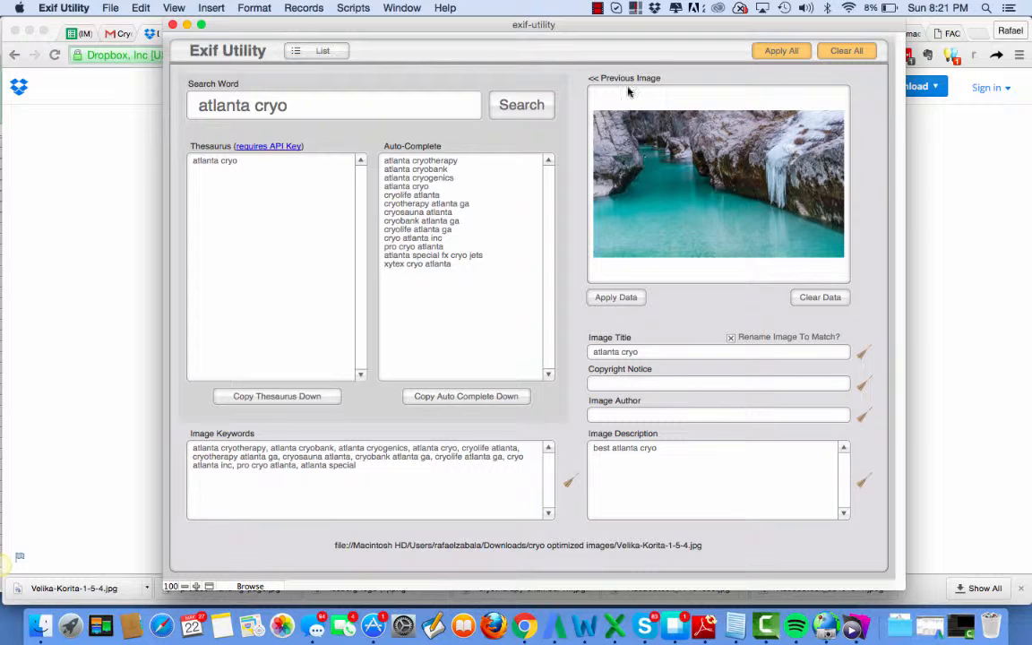
# Set the Velika-Korita image's copyright notice to "Cryo Club of Atlanta".
pyautogui.click(608, 383)
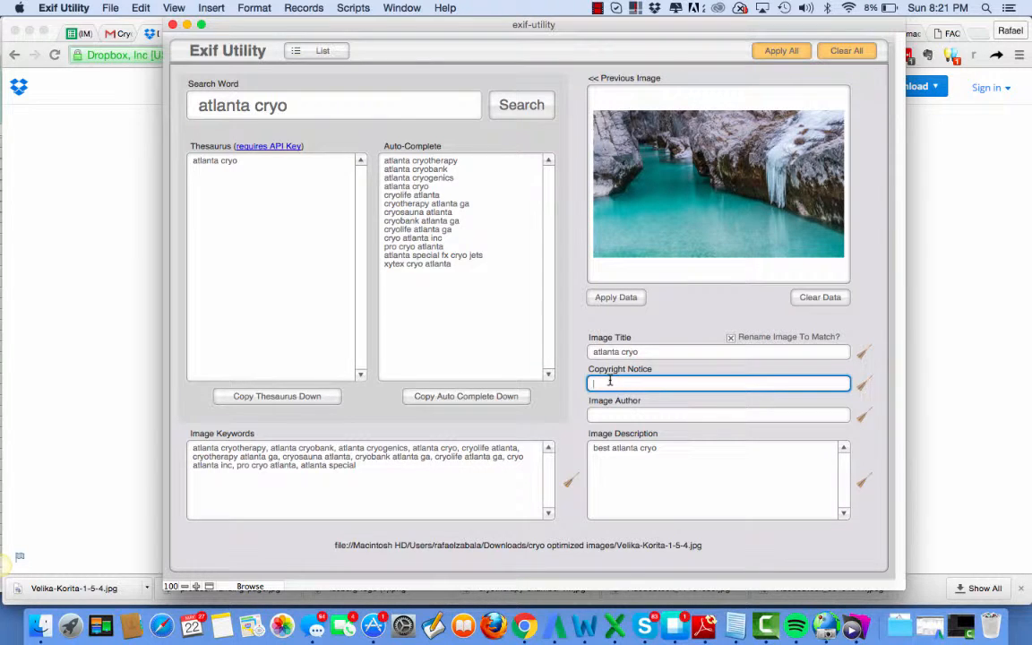
pyautogui.write('Cry')
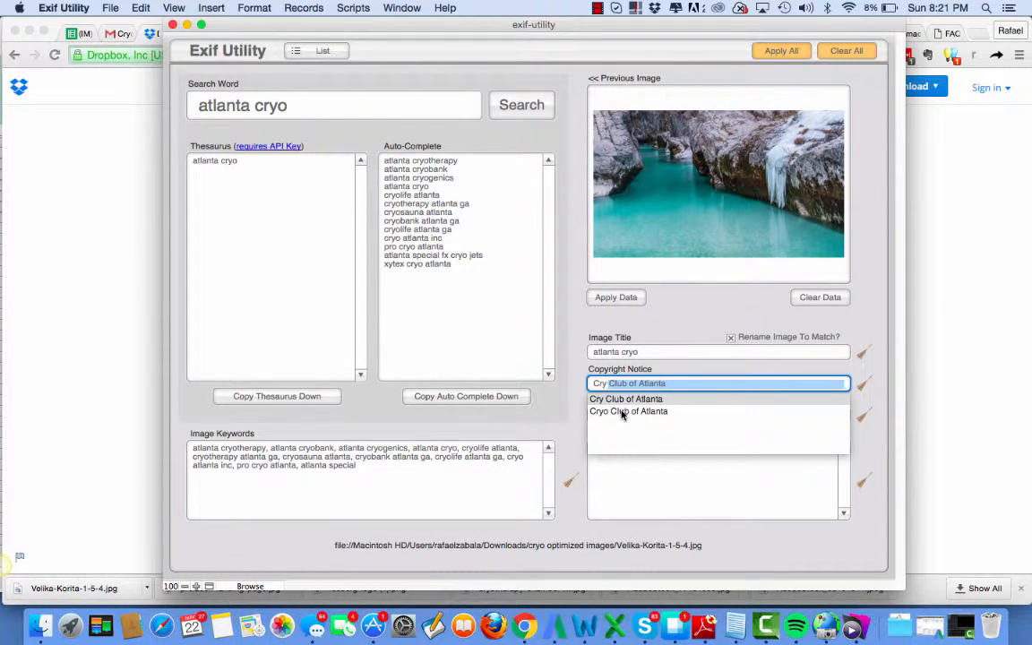
pyautogui.click(622, 414)
# Copy the "Cryo Club of Atlanta" copyright notice to the prelaunch landing page image.
pyautogui.moveTo(682, 384); pyautogui.dragTo(565, 386)
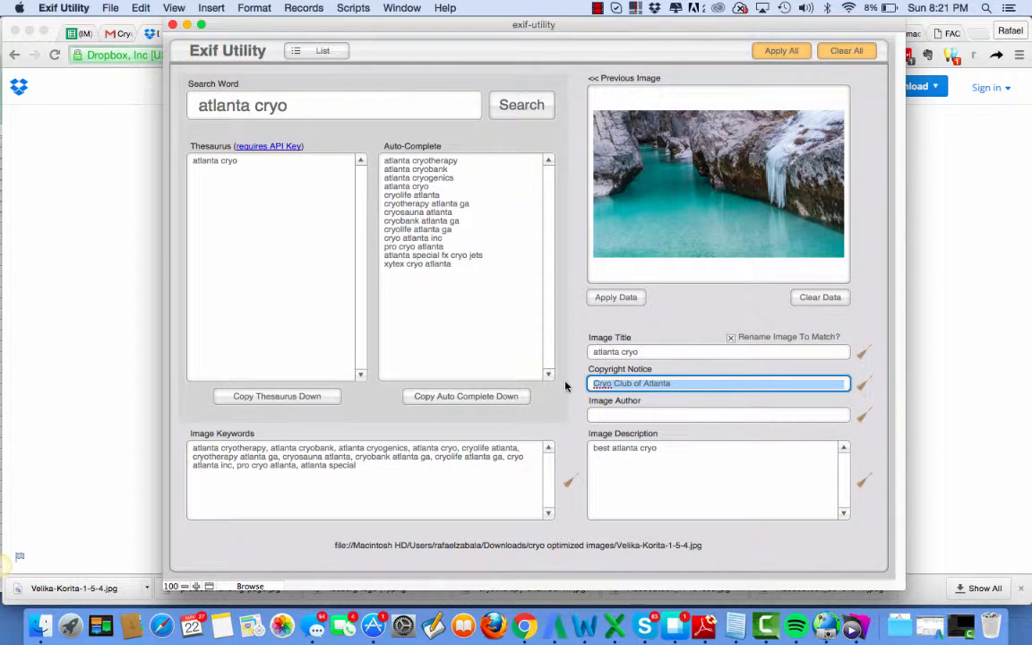
pyautogui.click(622, 79)
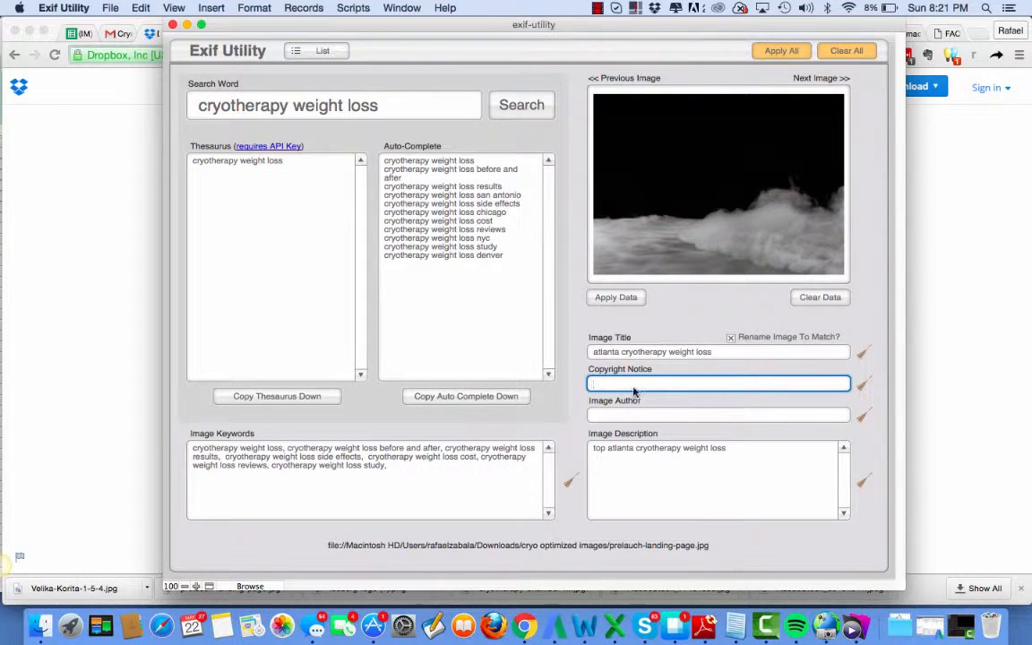
pyautogui.press('super+v')
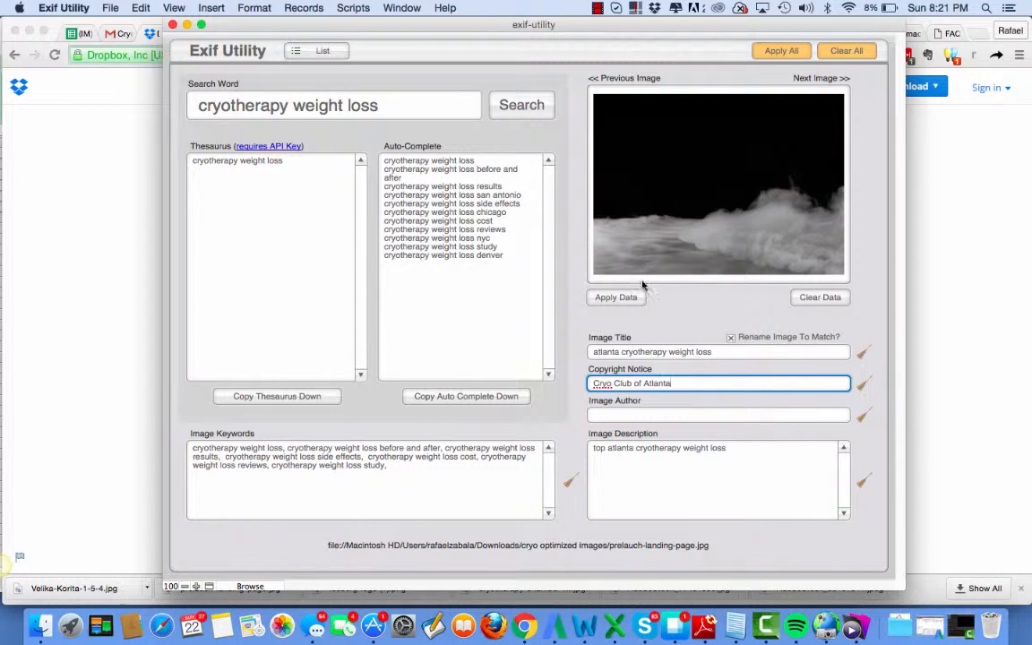
# Go back to the snowflake image, correct its copyright notice to "Cryo Club of Atlanta", and apply the data to all images.
pyautogui.click(625, 81)
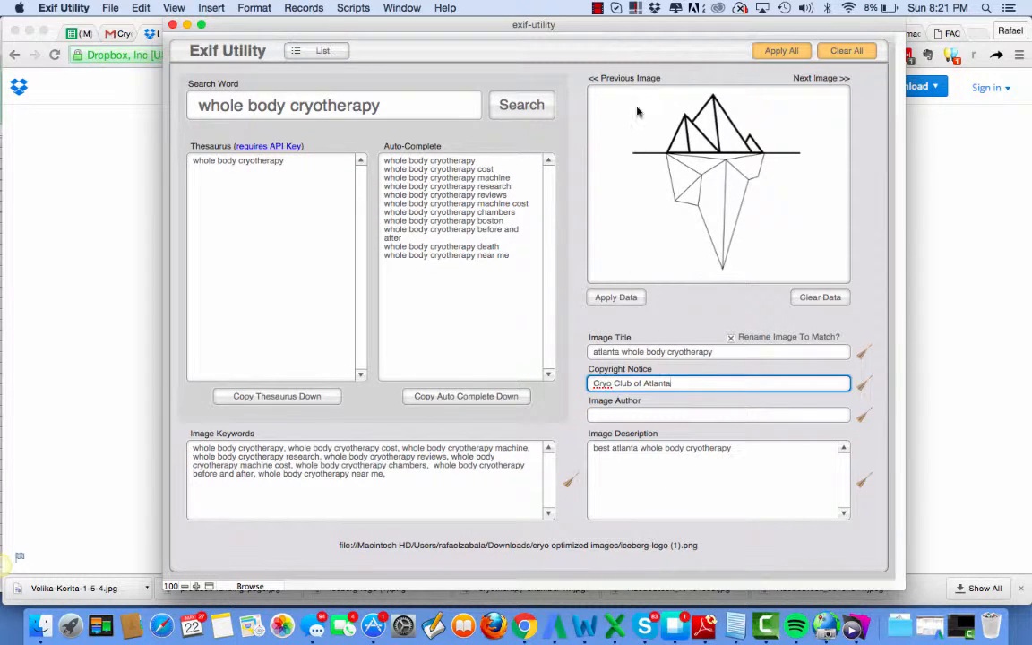
pyautogui.click(617, 78)
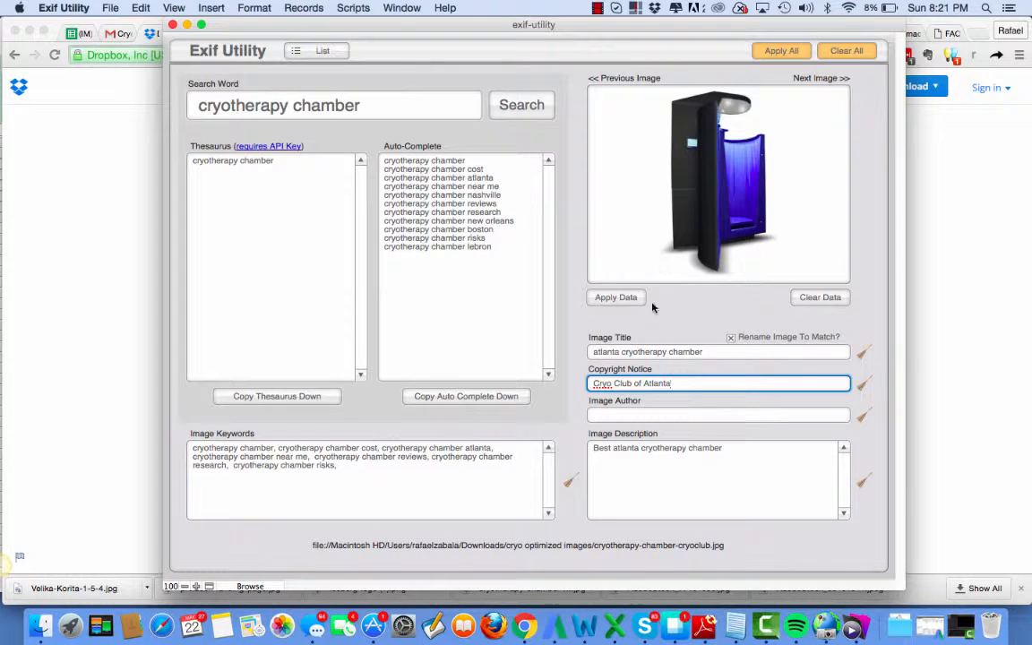
pyautogui.click(607, 79)
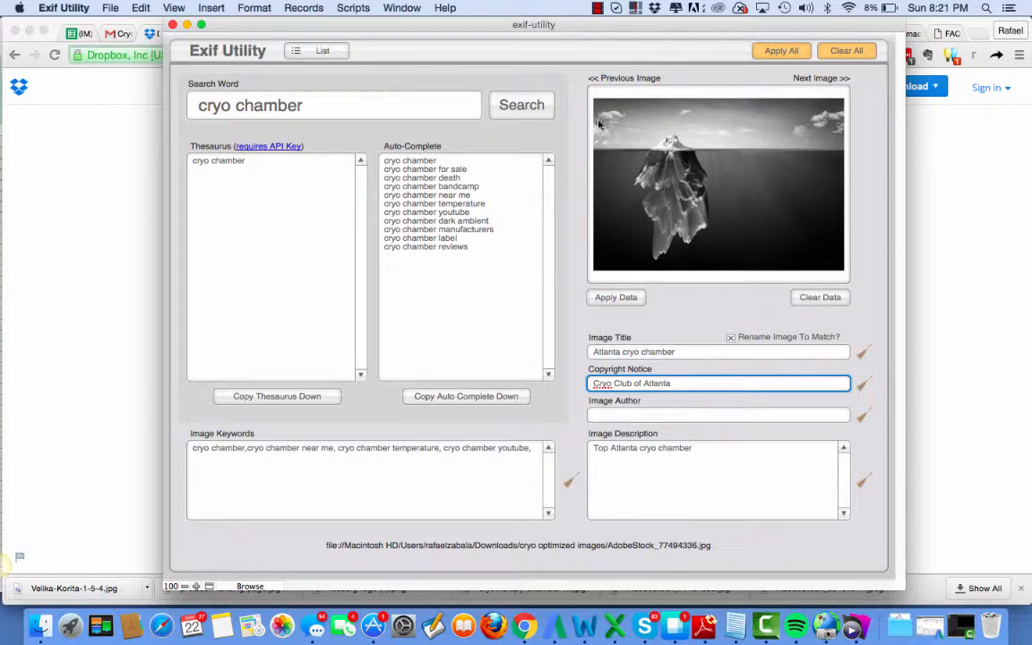
pyautogui.click(620, 79)
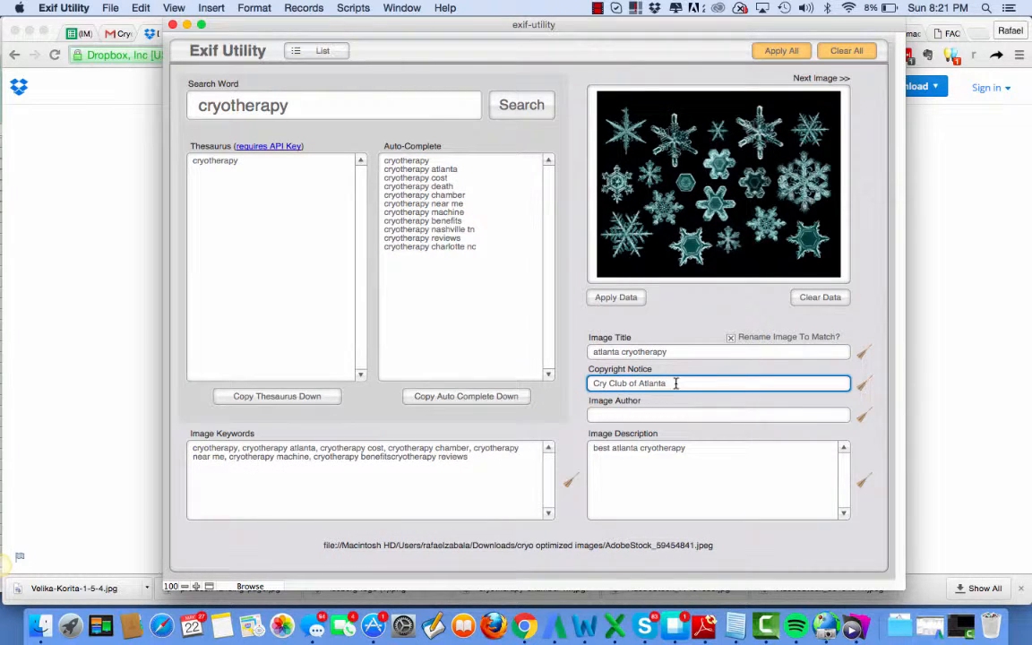
pyautogui.moveTo(666, 383); pyautogui.dragTo(568, 384)
pyautogui.press('super+v')
pyautogui.click(775, 52)
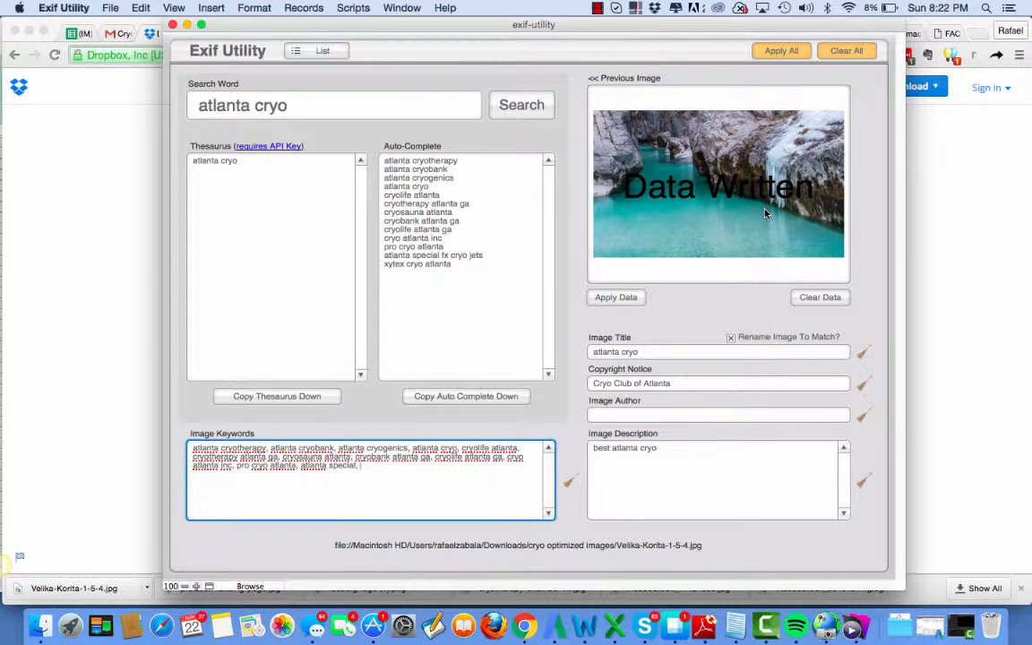
pyautogui.click(611, 10)
pyautogui.click(597, 10)
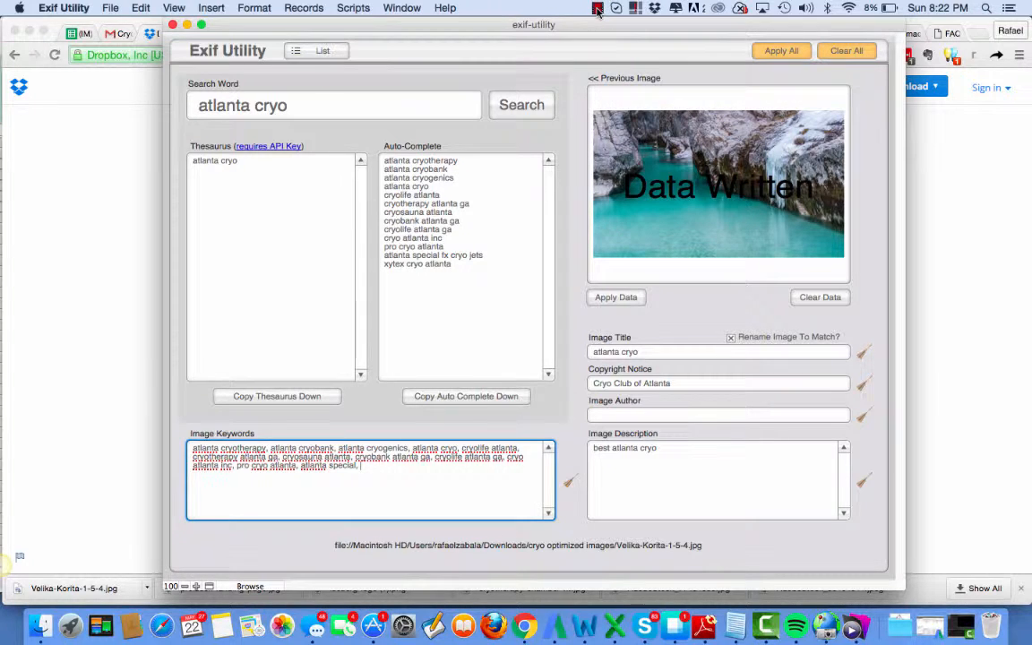